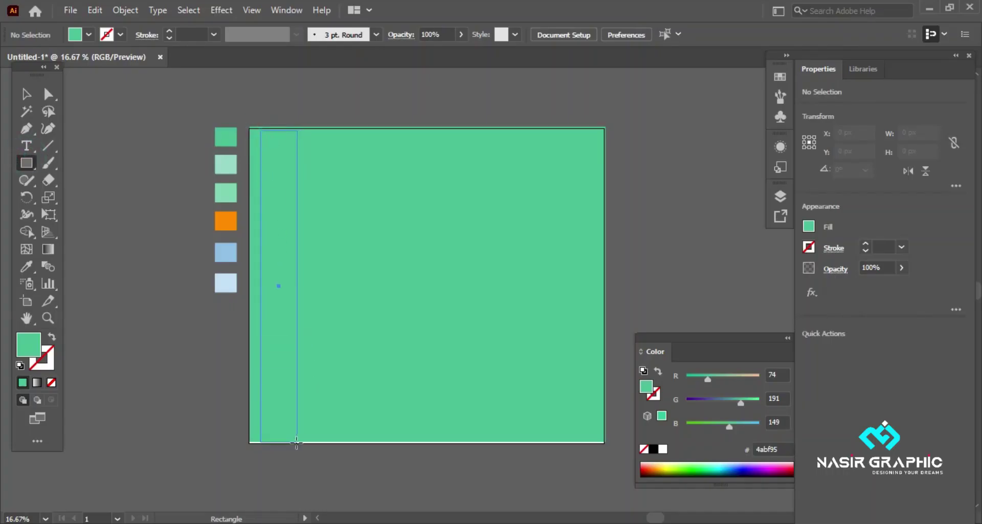
Draw a narrow light-green stripe at the wall's left edge, stretched to full wall height
drag(296, 443, 296, 443)
click(225, 164)
key(v)
drag(297, 286, 280, 286)
drag(270, 131, 270, 127)
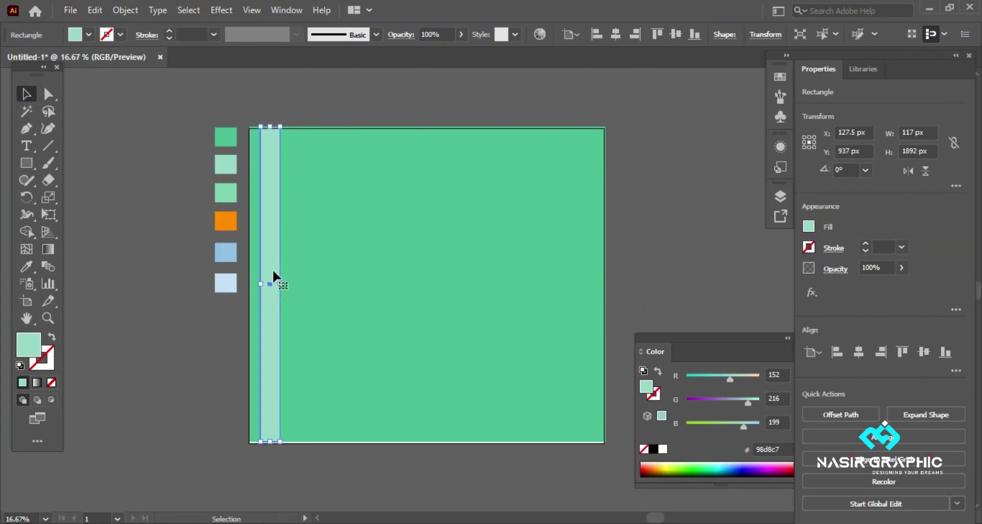
Duplicate the stripe rightward with an Alt-drag copy and repeated Ctrl+D
drag(273, 272, 303, 271)
key(ctrl+d)
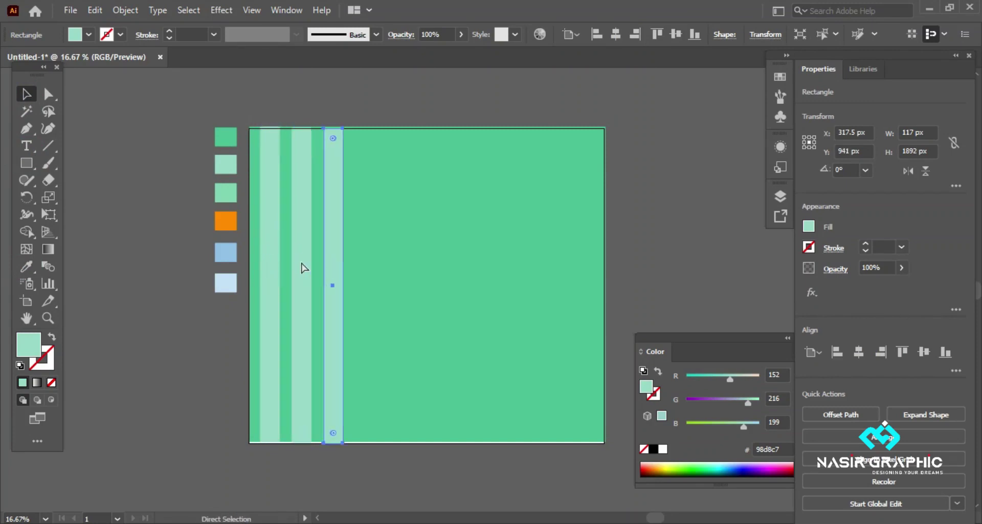
key(ctrl+d)
key(ctrl+d)
key(ctrl+d)
key(ctrl+d)
key(ctrl+d)
key(ctrl+d)
key(ctrl+d)
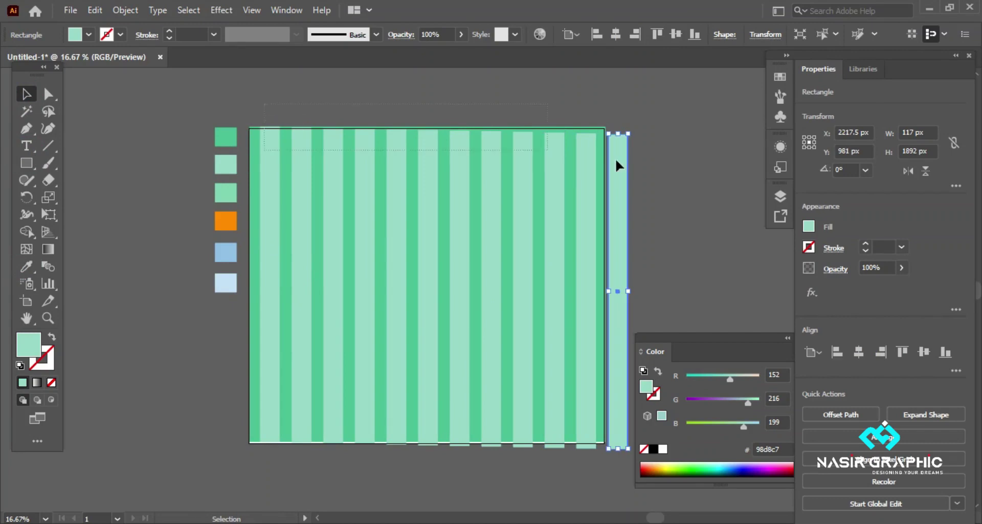
Scale all stripes to fit the wall width and delete the extra stripe copy
key(ctrl+a)
mouse_move(627, 285)
mouse_down()
mouse_move(437, 276)
mouse_move(706, 270)
mouse_up()
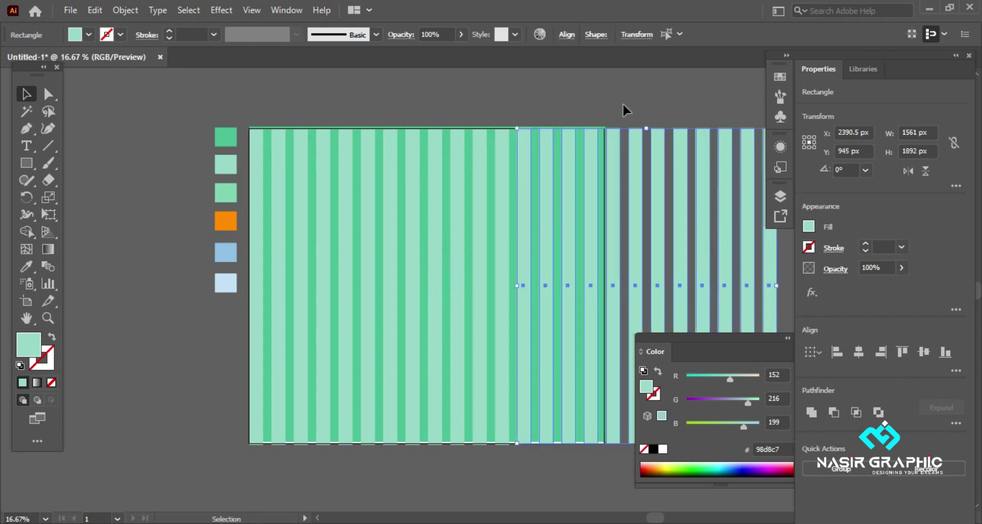
click(622, 104)
click(754, 168)
key(Delete)
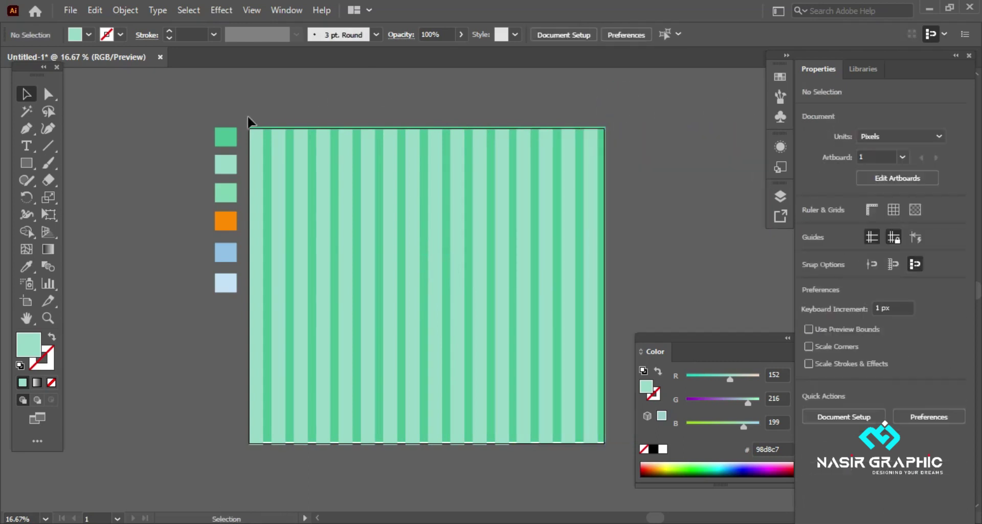
drag(249, 122, 575, 164)
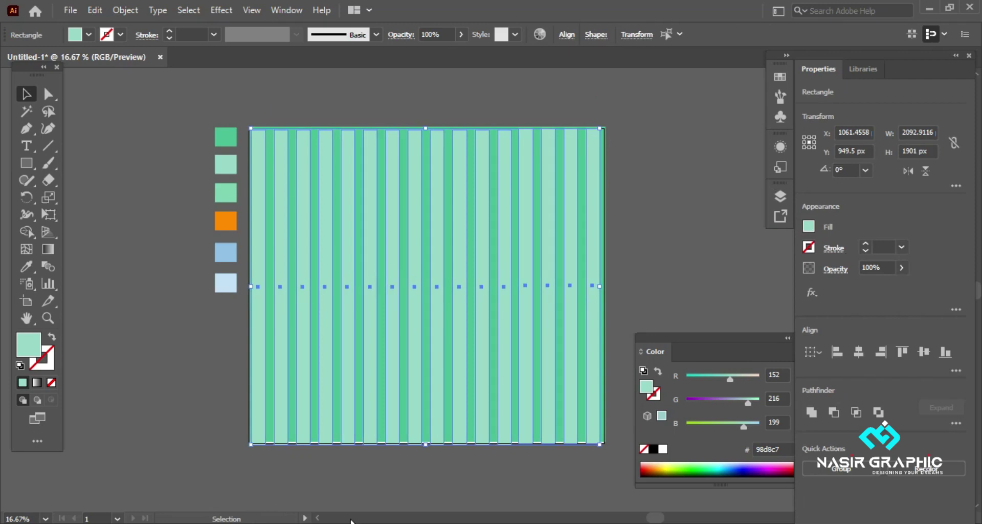
key(ctrl+shift+a)
Draw a white rectangle over the middle of the striped wall
scroll(445, 230, down, 1)
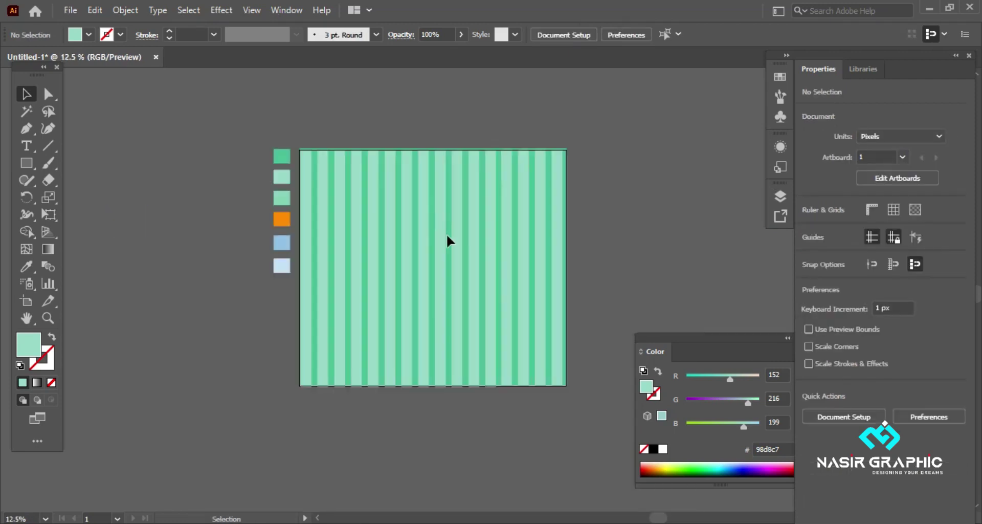
scroll(445, 235, up, 1)
click(26, 163)
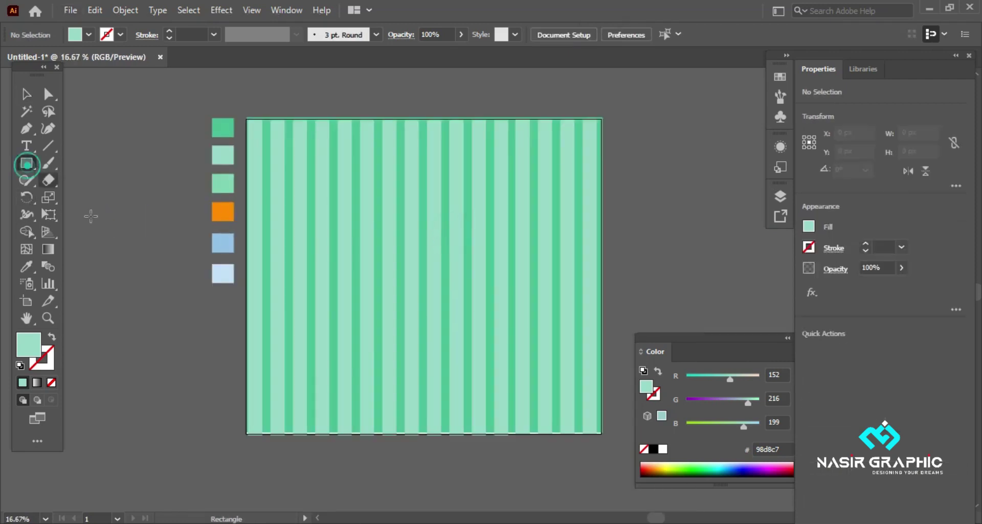
drag(341, 252, 545, 346)
key(v)
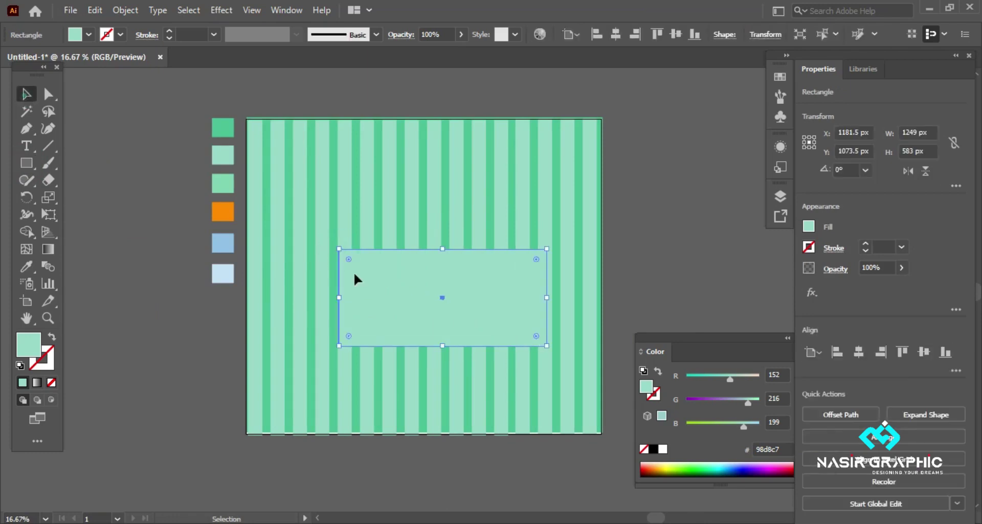
drag(354, 272, 338, 271)
click(88, 34)
click(25, 36)
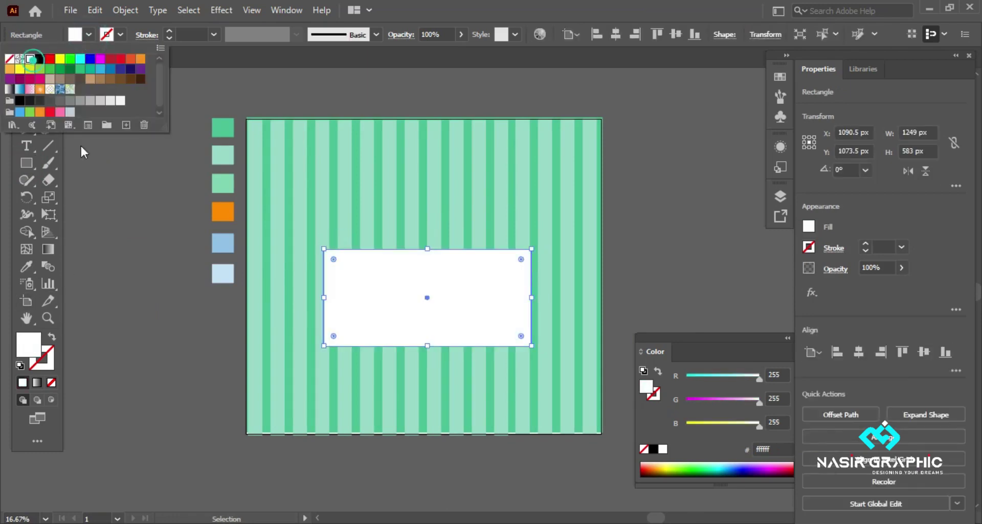
click(531, 254)
click(517, 279)
Add a -44 px offset path with mitred corners inside the white rectangle
click(126, 10)
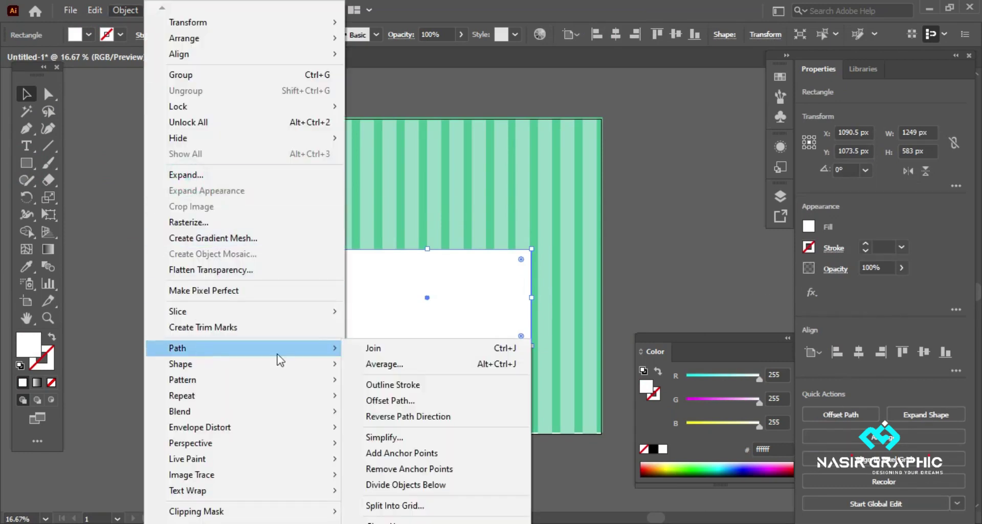
click(409, 400)
click(785, 237)
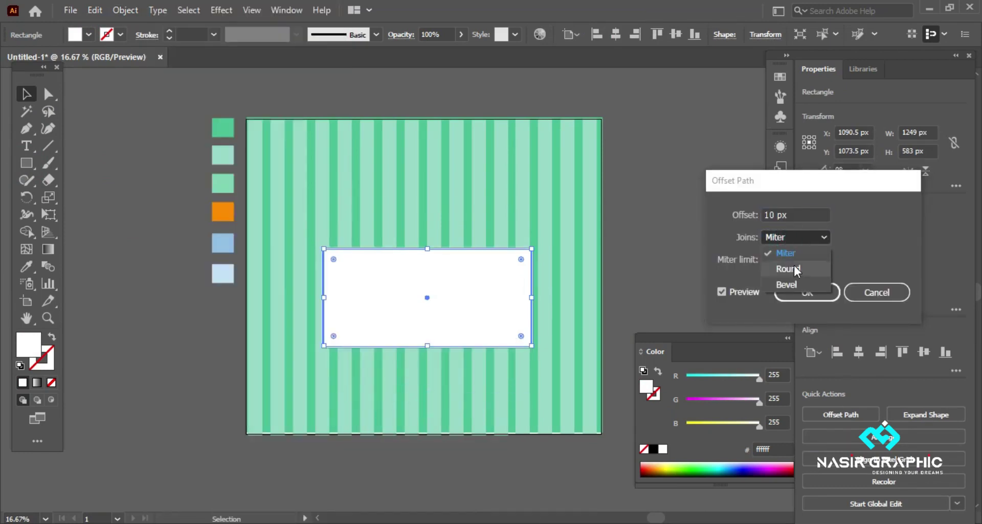
click(798, 215)
scroll(790, 214, down, 20)
scroll(791, 215, down, 20)
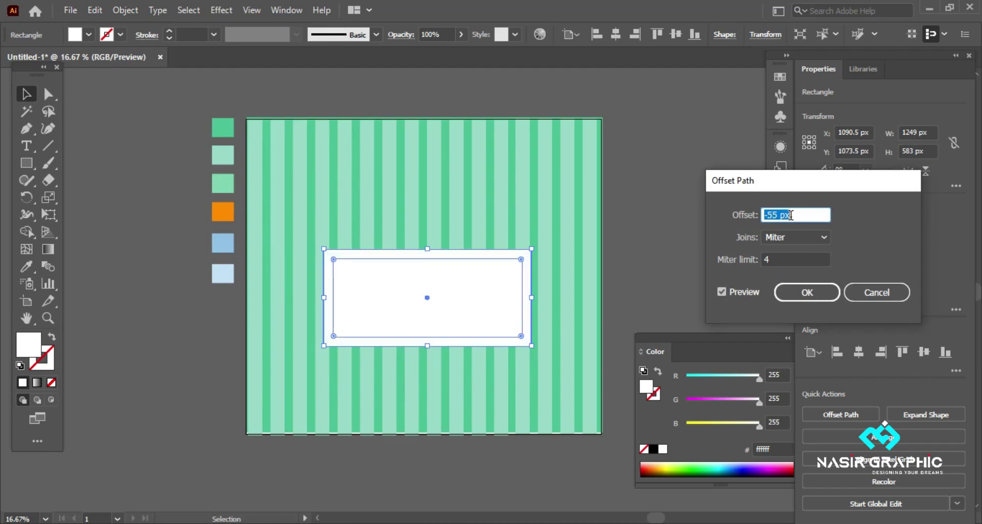
scroll(790, 214, up, 4)
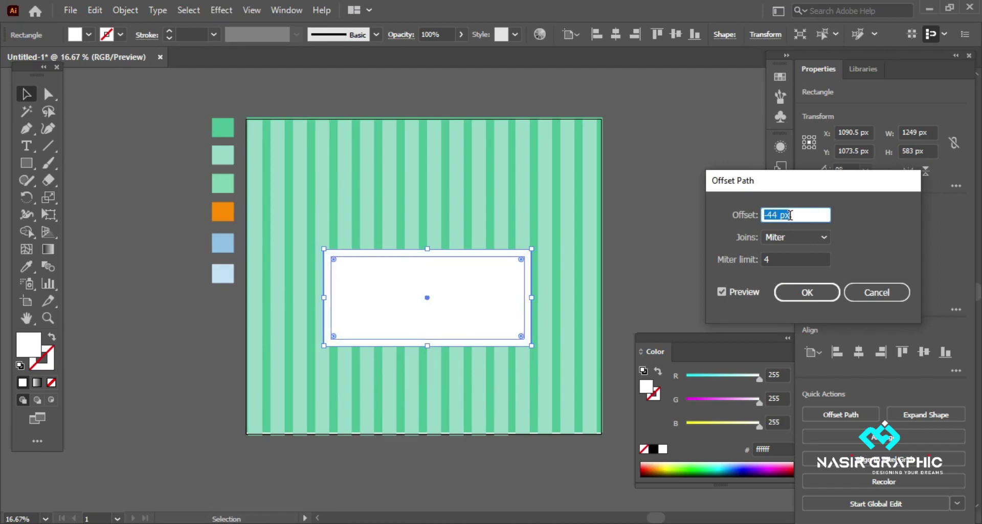
click(807, 292)
click(471, 307)
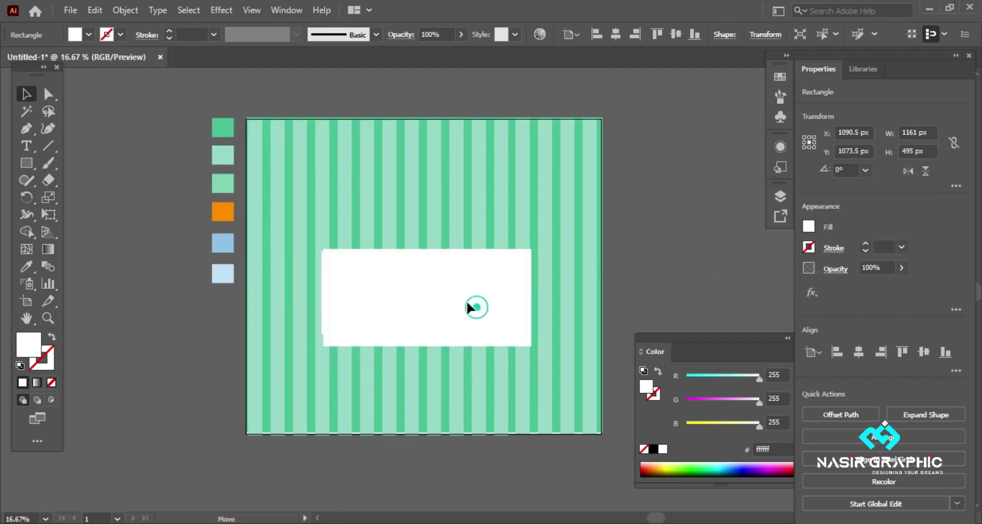
click(562, 309)
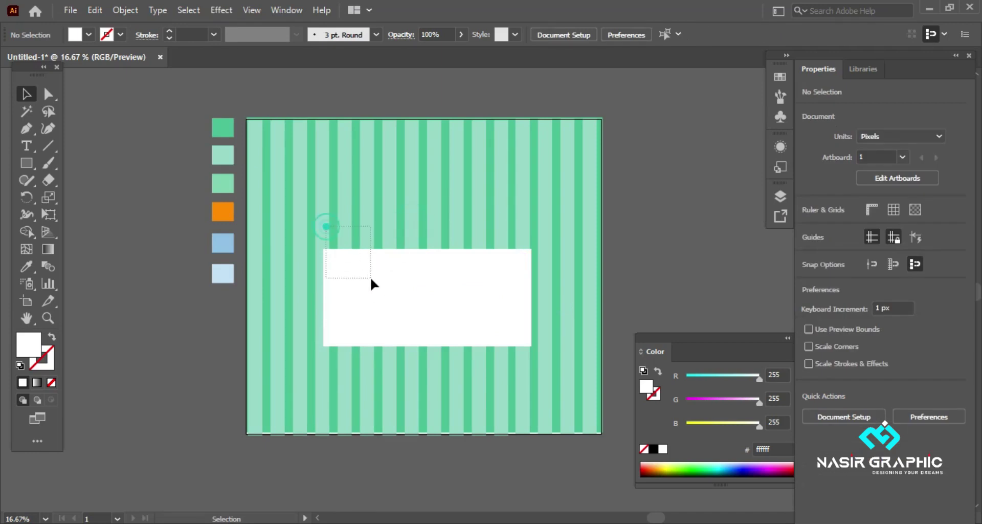
Fill a small rectangle inside the panel light grey and enlarge it proportionally
drag(371, 278, 376, 274)
key(m)
click(344, 271)
click(524, 287)
click(29, 94)
click(27, 164)
click(26, 94)
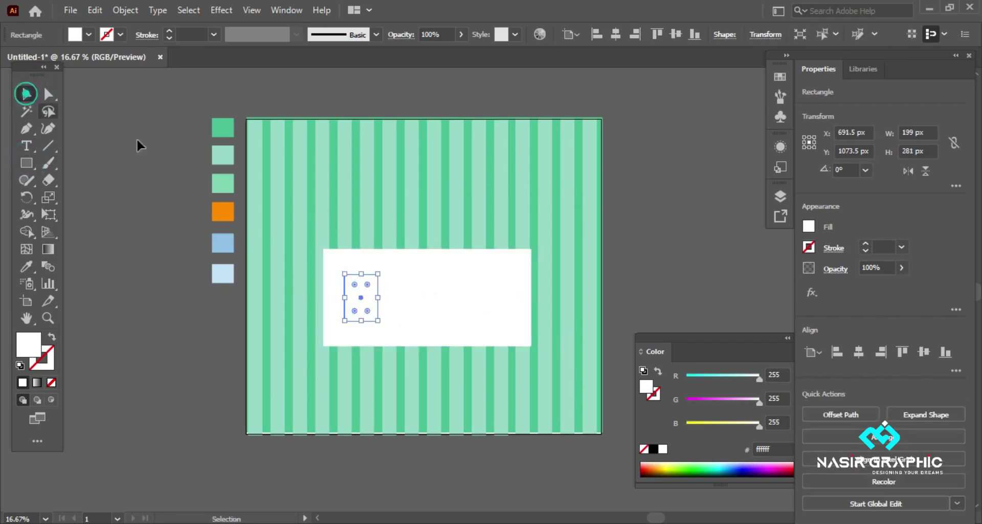
click(88, 35)
click(100, 101)
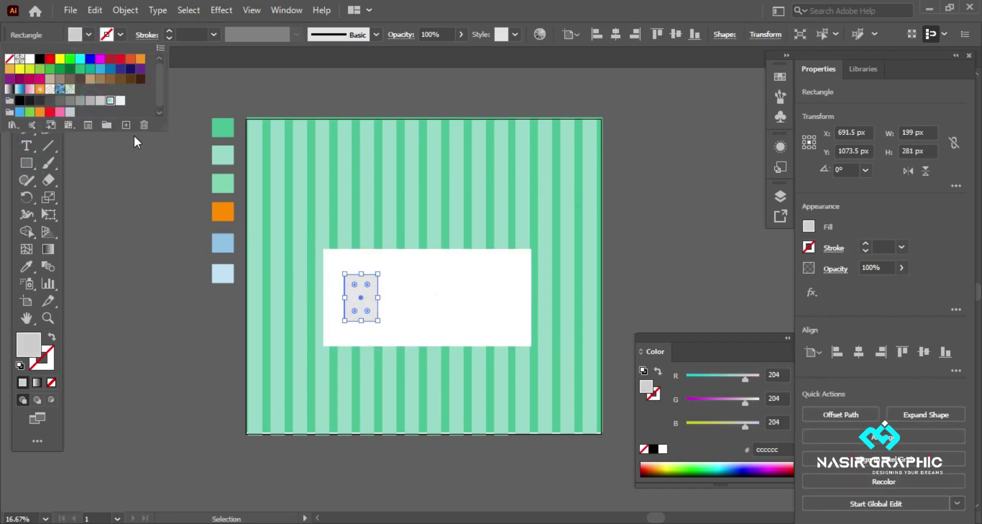
click(120, 100)
mouse_move(377, 297)
mouse_down()
mouse_move(413, 296)
mouse_move(406, 328)
mouse_move(409, 288)
mouse_move(408, 310)
mouse_move(463, 318)
mouse_up()
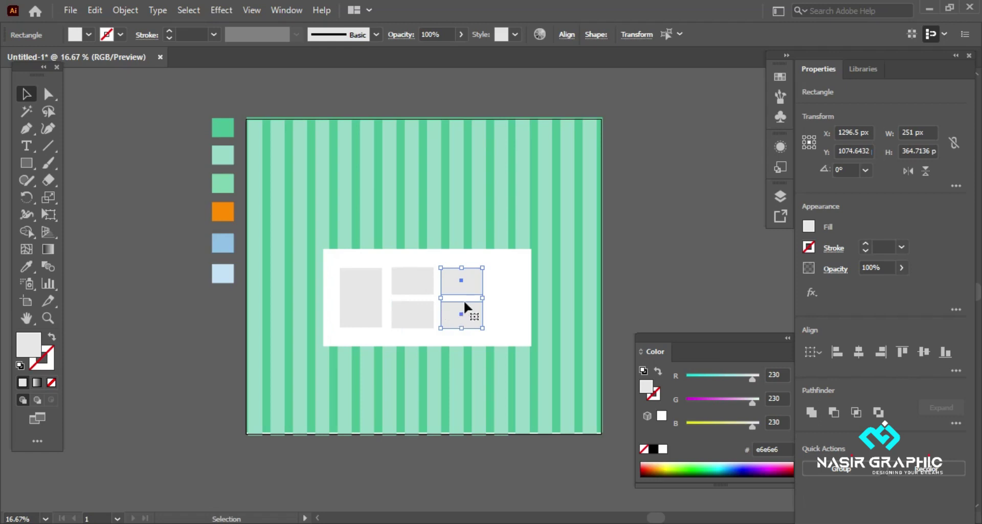
Copy the tall grey rectangle to the panel's right end and widen the panel to fit
click(516, 301)
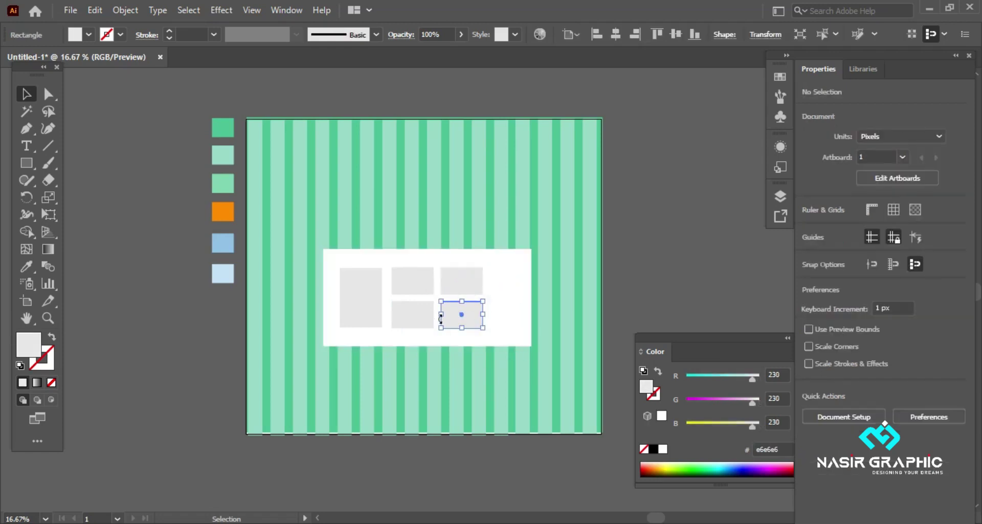
mouse_move(373, 290)
mouse_down()
mouse_move(443, 305)
mouse_move(511, 299)
mouse_up()
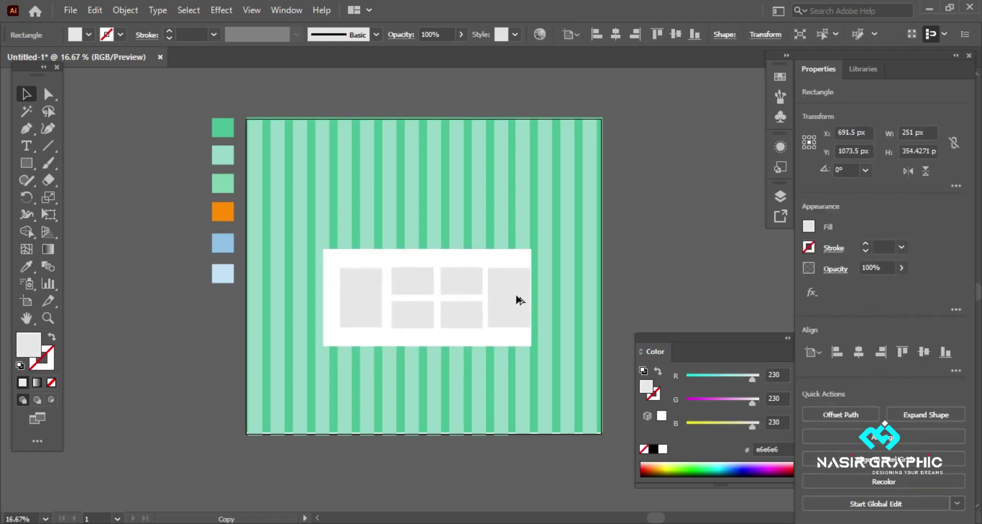
click(331, 267)
alt+drag(323, 297, 312, 297)
click(632, 292)
Shift the middle grey rectangles left to centre them in the panel
click(357, 305)
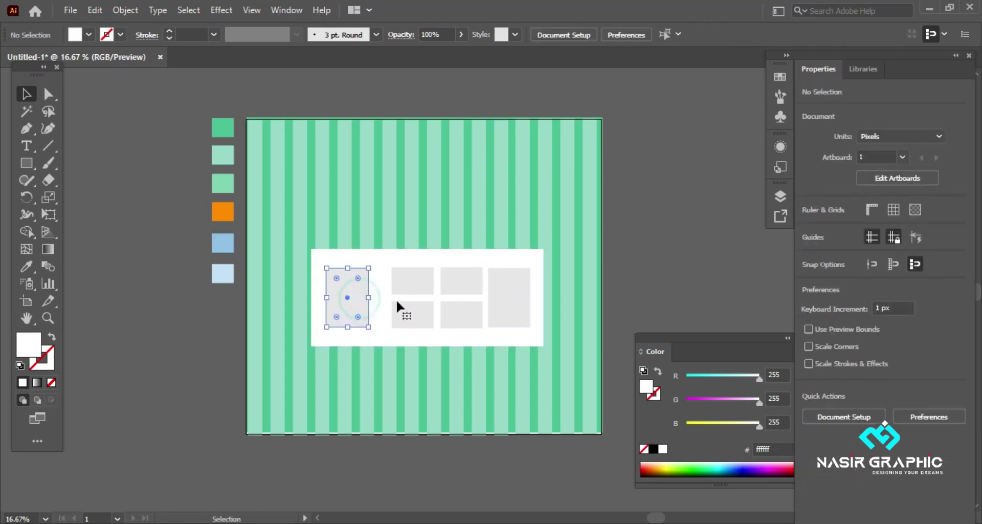
shift+click(412, 282)
shift+click(412, 314)
shift+click(462, 314)
shift+click(456, 285)
shift+drag(501, 295, 487, 296)
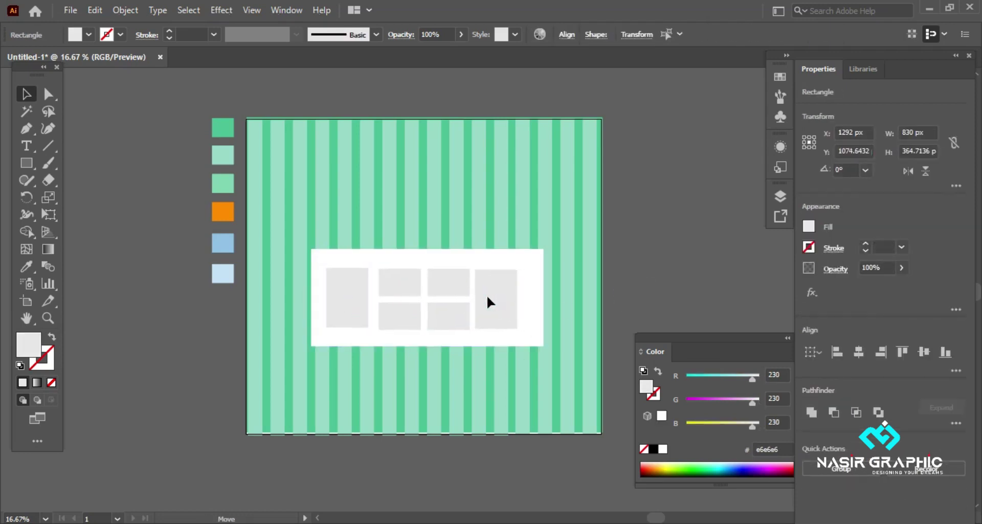
click(532, 299)
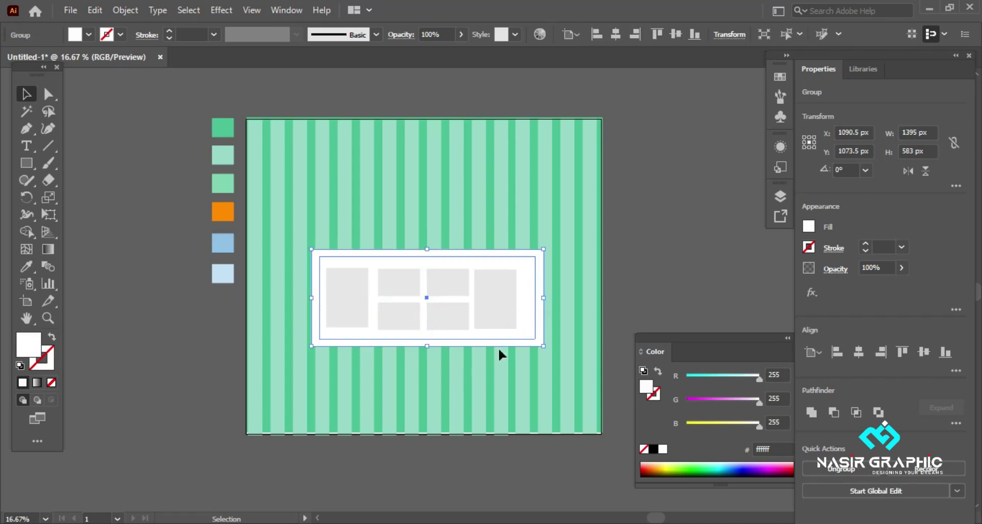
click(409, 487)
Turn the tall left rectangle into a thin darker-grey top bar
click(344, 301)
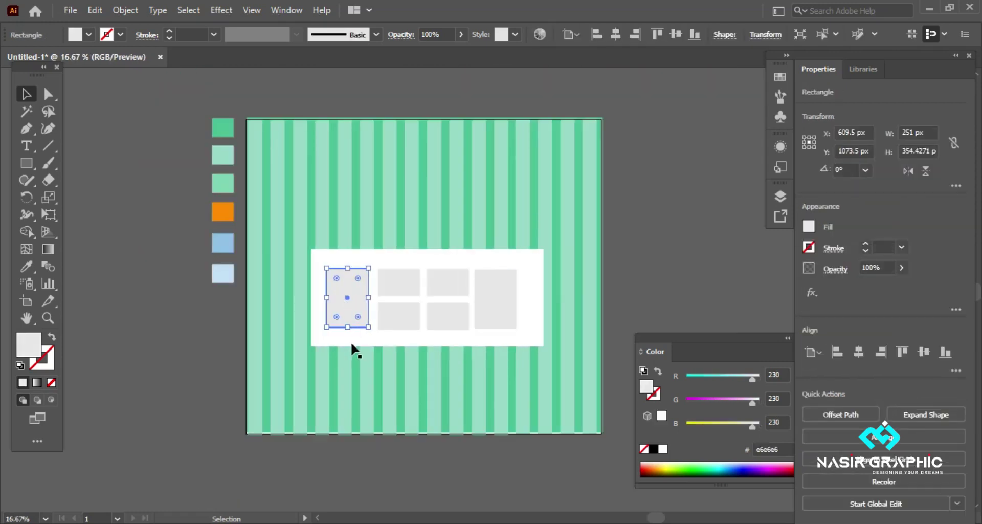
drag(350, 327, 349, 274)
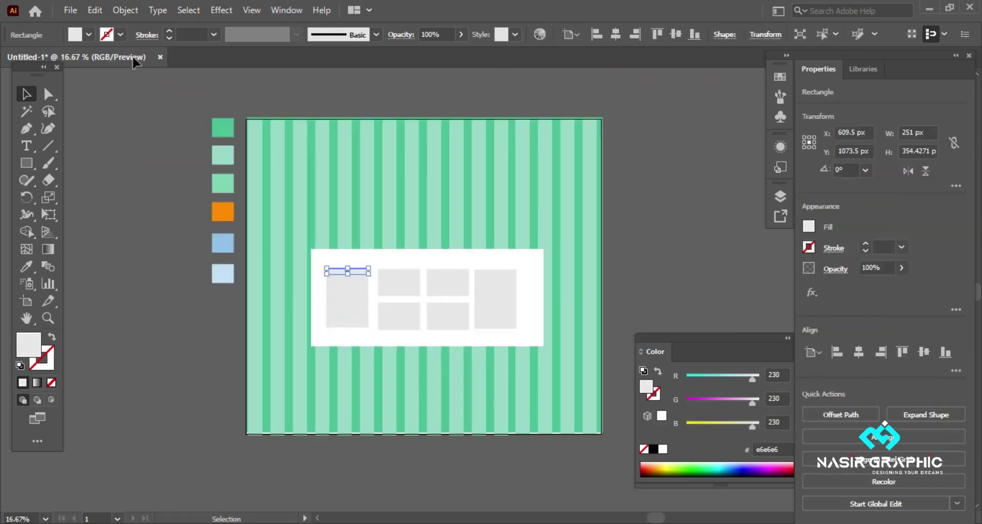
click(90, 34)
click(89, 106)
click(136, 190)
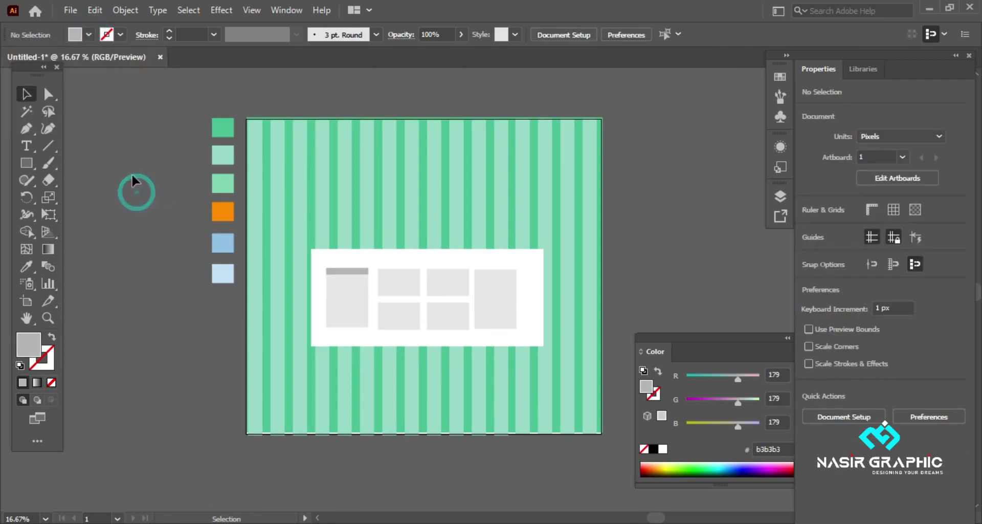
click(398, 317)
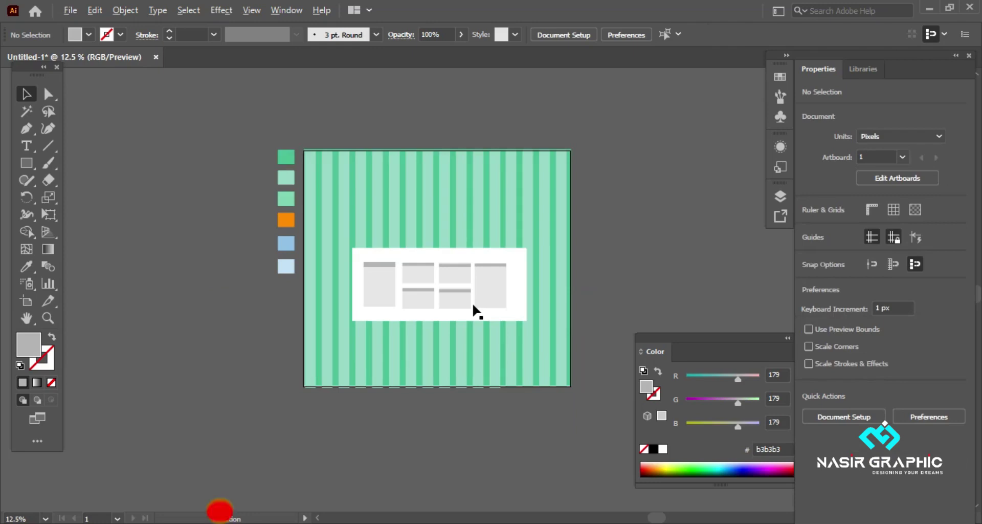
scroll(473, 310, up, 1)
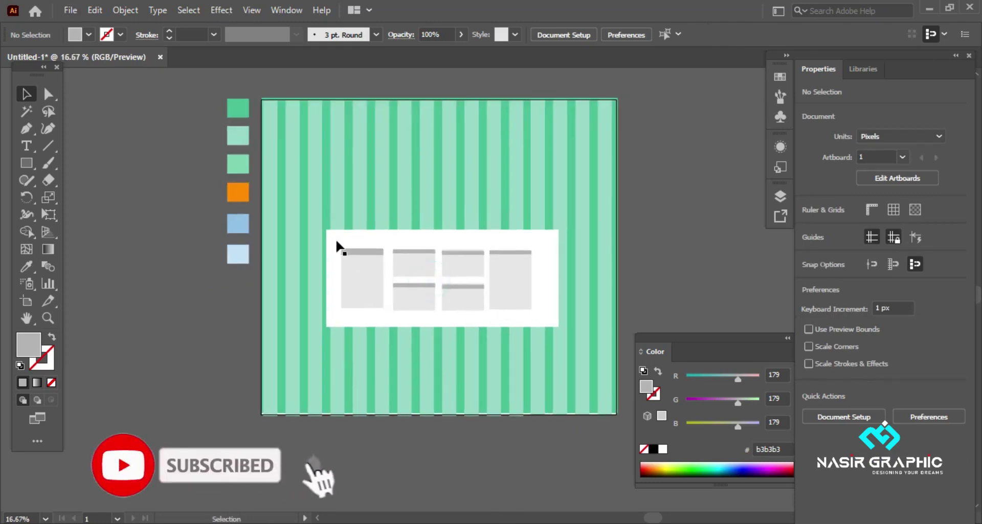
click(338, 247)
Draw a black rectangle with a copy directly below, shrinking both slightly
click(498, 450)
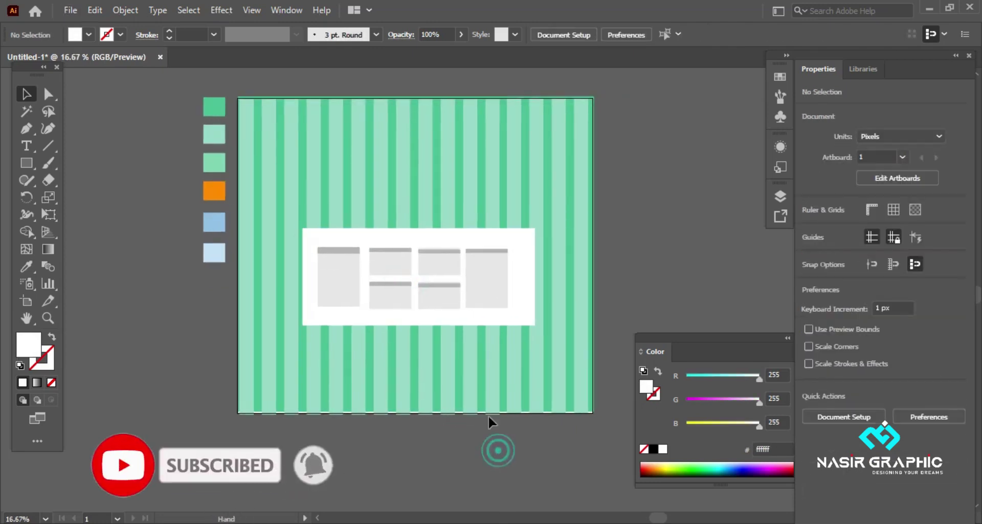
key(m)
drag(164, 276, 214, 322)
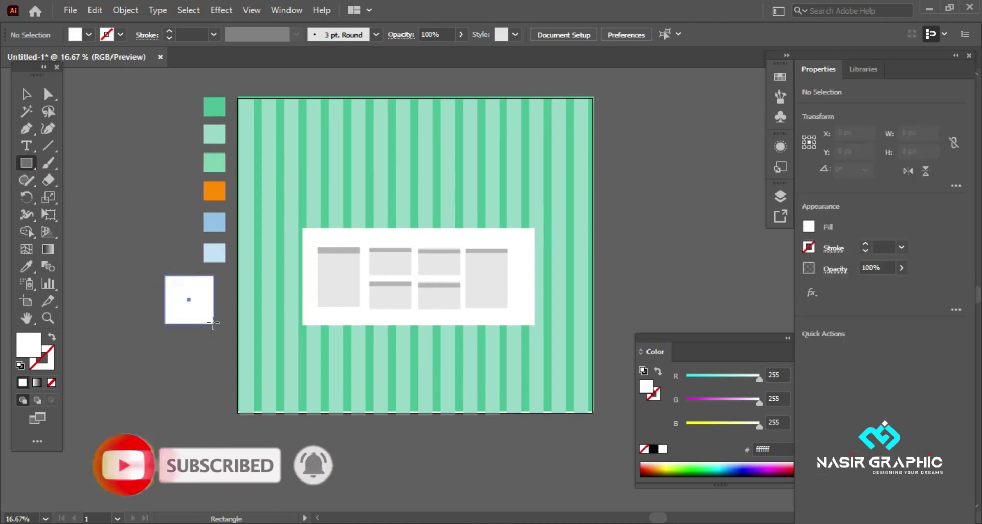
click(88, 34)
click(35, 53)
key(v)
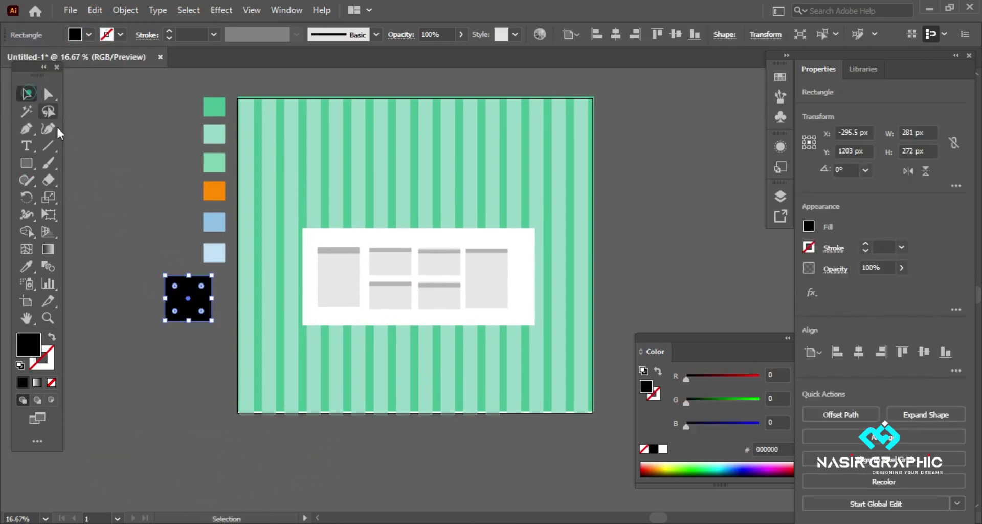
drag(190, 299, 190, 349)
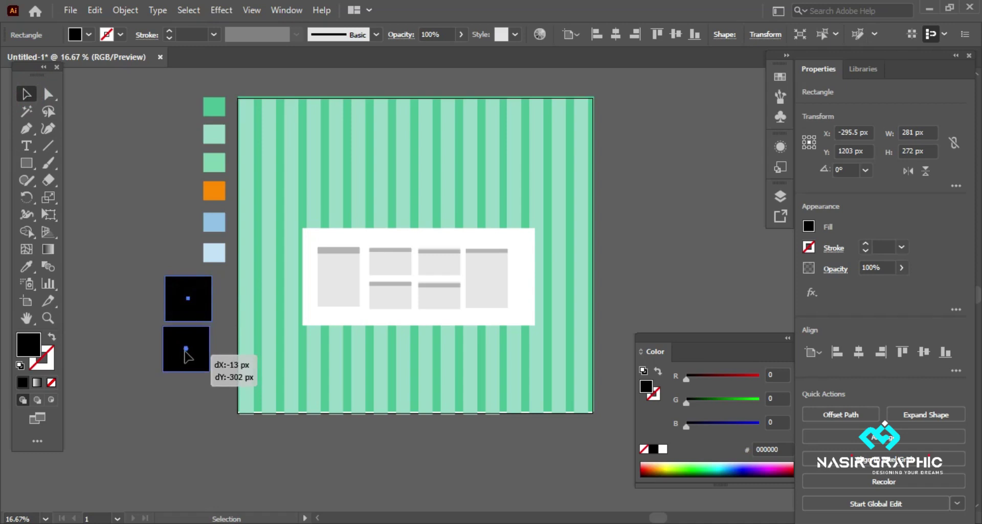
drag(201, 386, 132, 278)
drag(211, 371, 201, 377)
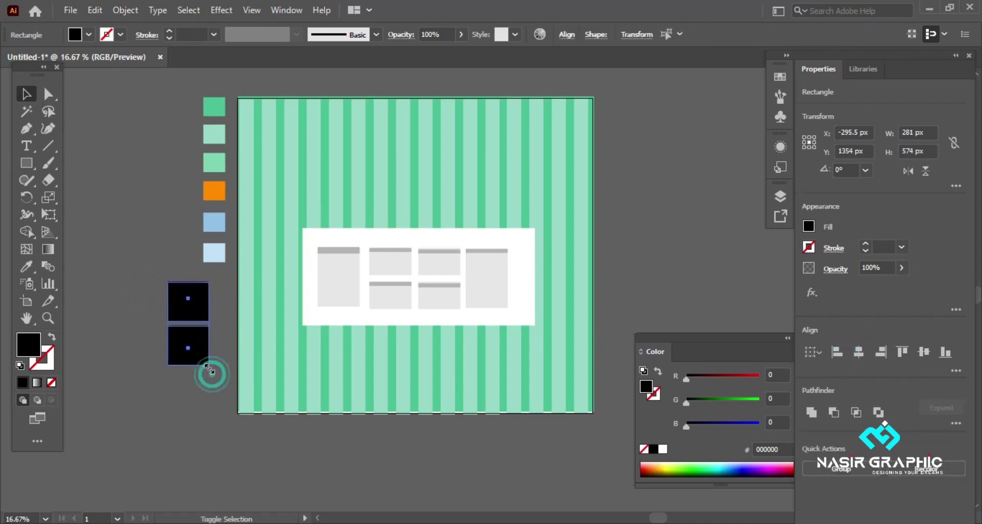
click(201, 377)
Fill the lower speaker rectangle dark grey (#333333)
scroll(190, 348, up, 1)
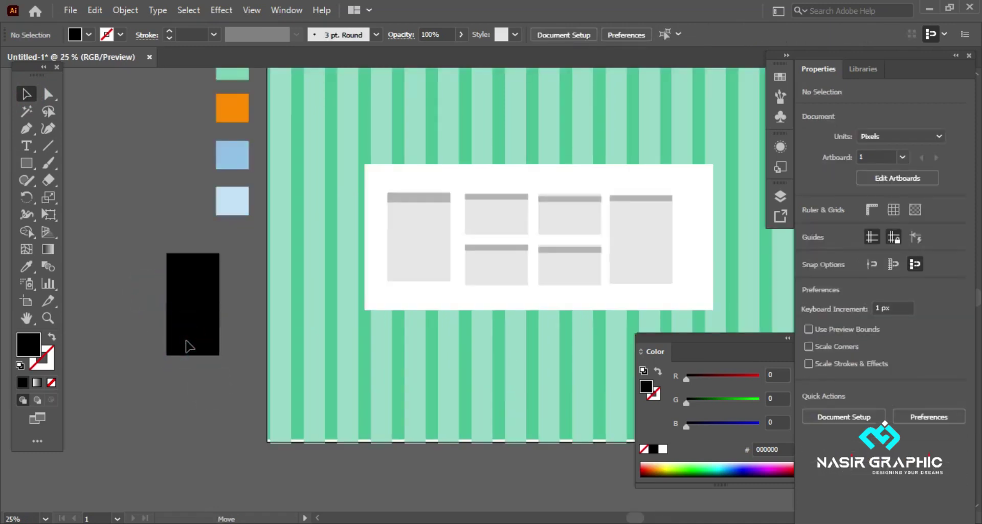
click(189, 346)
click(88, 34)
click(68, 106)
click(122, 190)
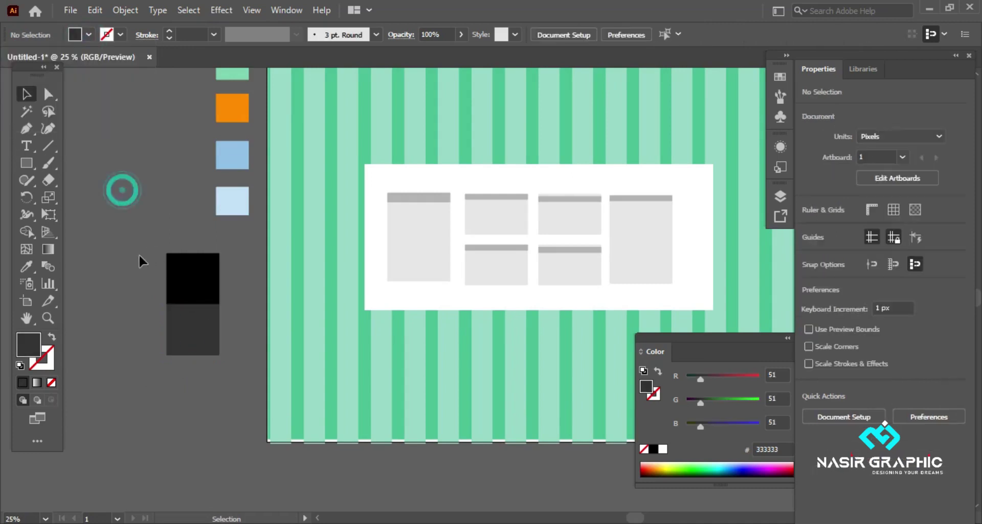
Add a 118 px cone circle with a 46 px centre circle, and copy the speaker to the right panel
drag(27, 163, 66, 196)
drag(181, 264, 217, 301)
click(26, 93)
scroll(197, 281, up, 1)
click(201, 286)
key(ctrl+c)
key(ctrl+f)
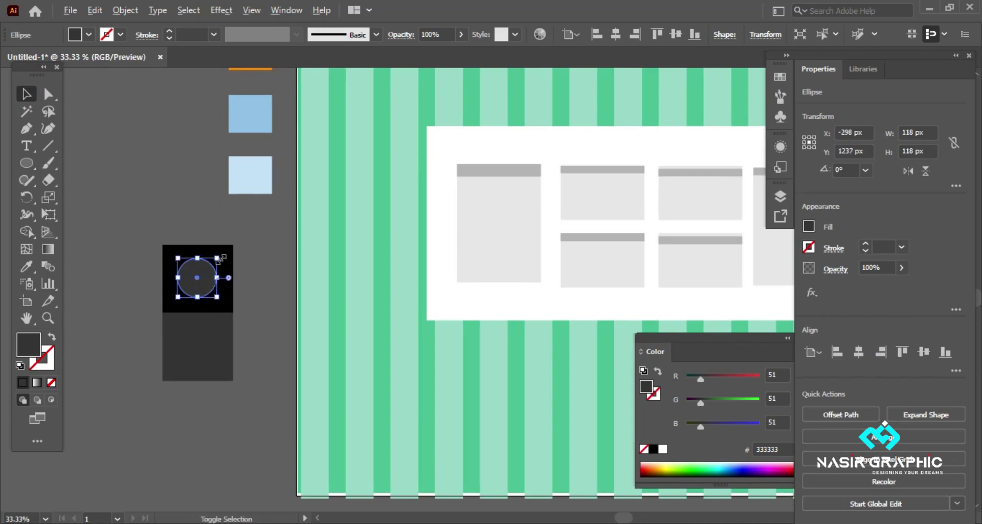
drag(216, 259, 205, 270)
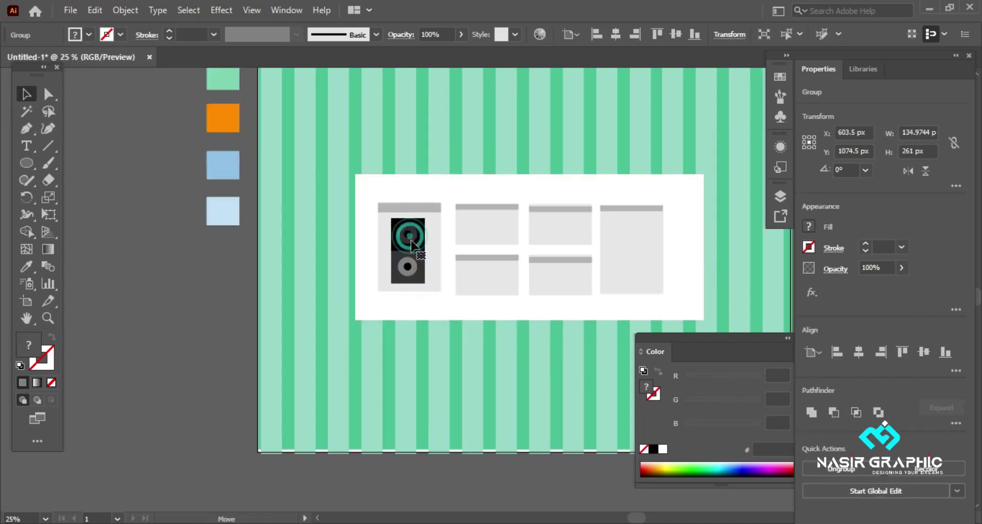
alt+drag(416, 261, 634, 254)
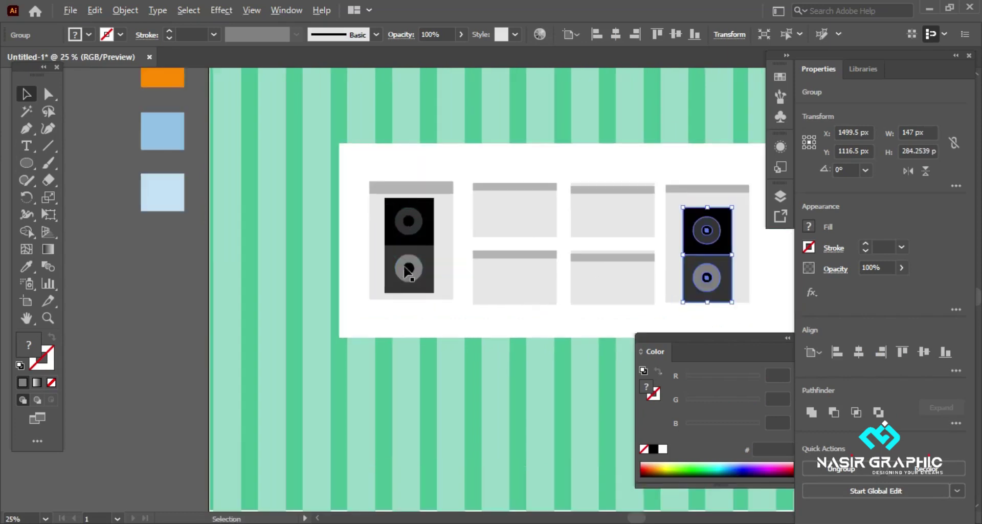
Draw a 756 px wide rectangle above the cabinet, moving the cabinet down to make room
click(406, 264)
key(ctrl+minus)
click(469, 418)
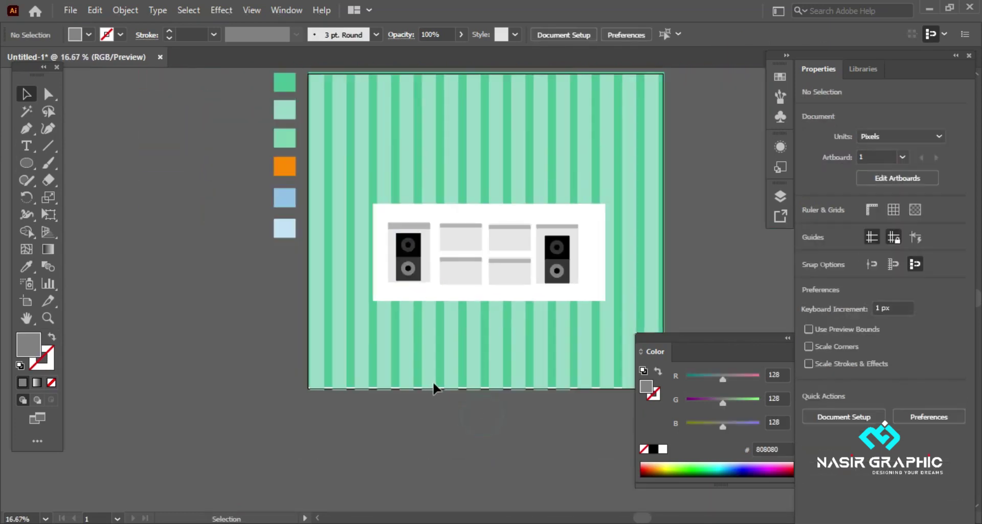
drag(509, 307, 465, 346)
drag(26, 162, 75, 165)
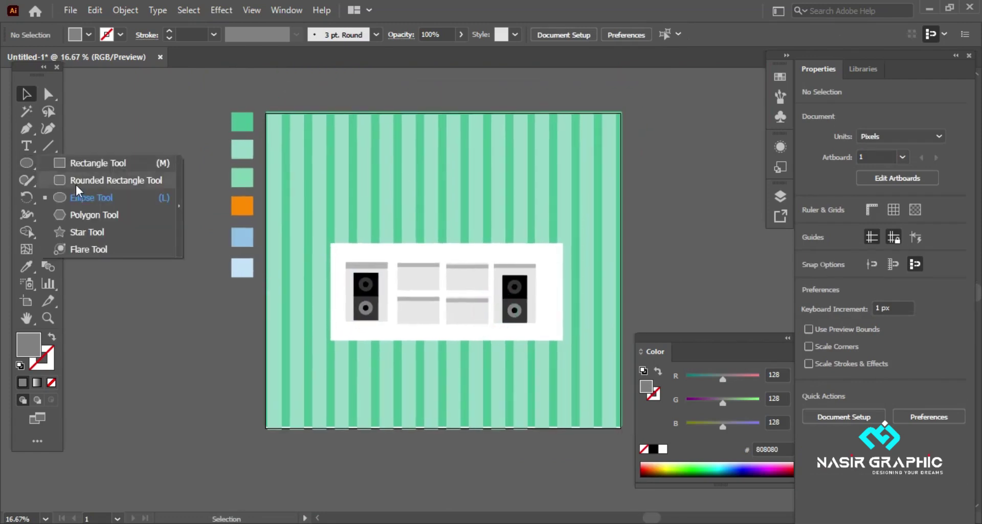
mouse_move(337, 182)
mouse_down()
mouse_move(556, 242)
mouse_move(526, 210)
mouse_up()
click(29, 99)
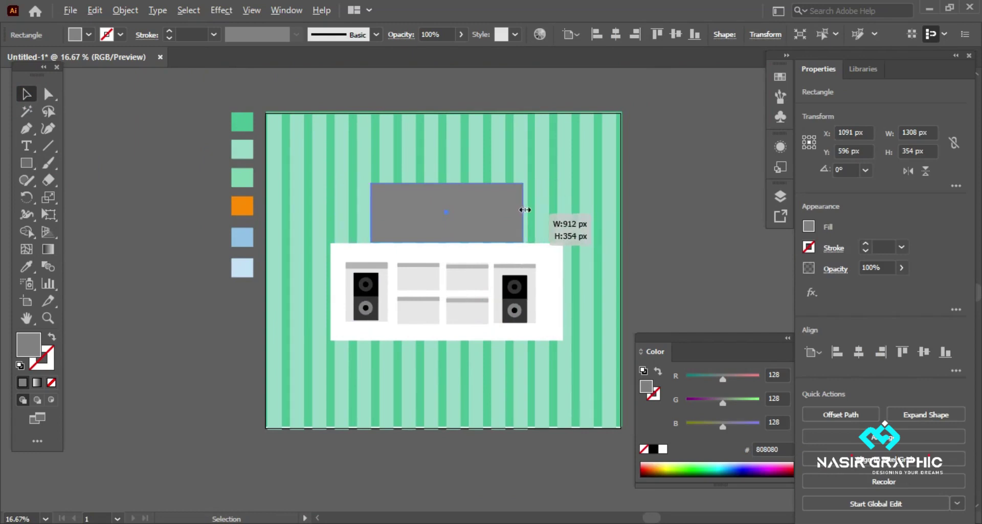
key(ctrl+a)
drag(490, 255, 487, 281)
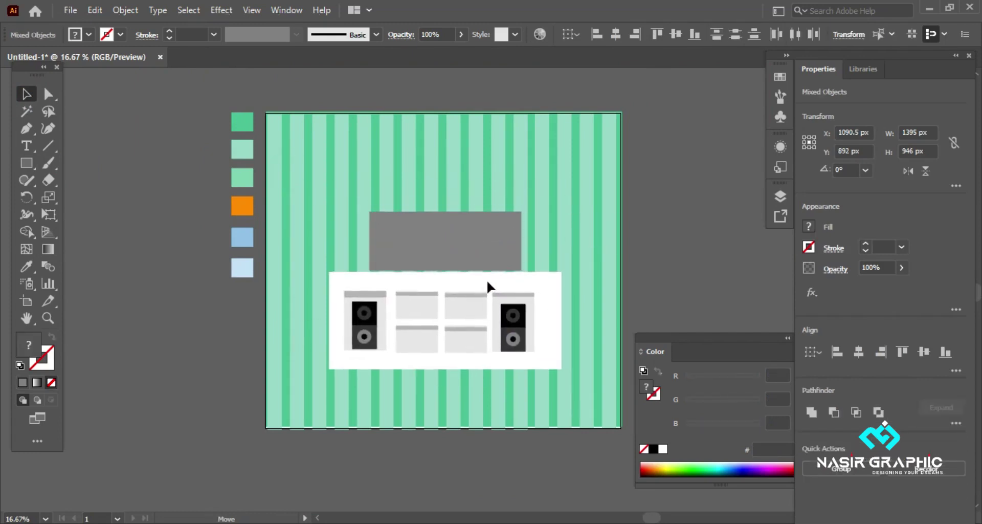
click(551, 225)
click(515, 238)
drag(520, 238, 508, 238)
drag(444, 208, 445, 201)
Fill the TV rectangle black
click(435, 229)
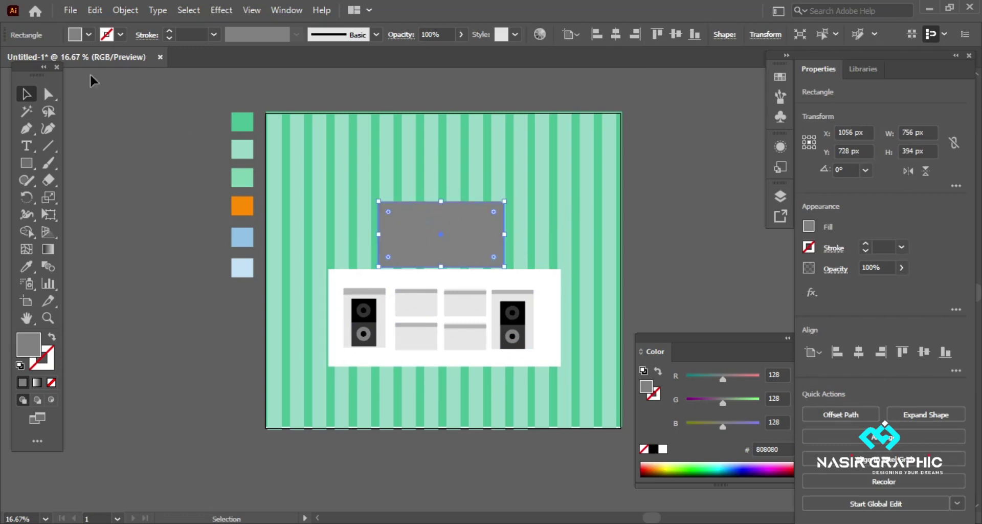
click(88, 34)
click(41, 60)
click(160, 166)
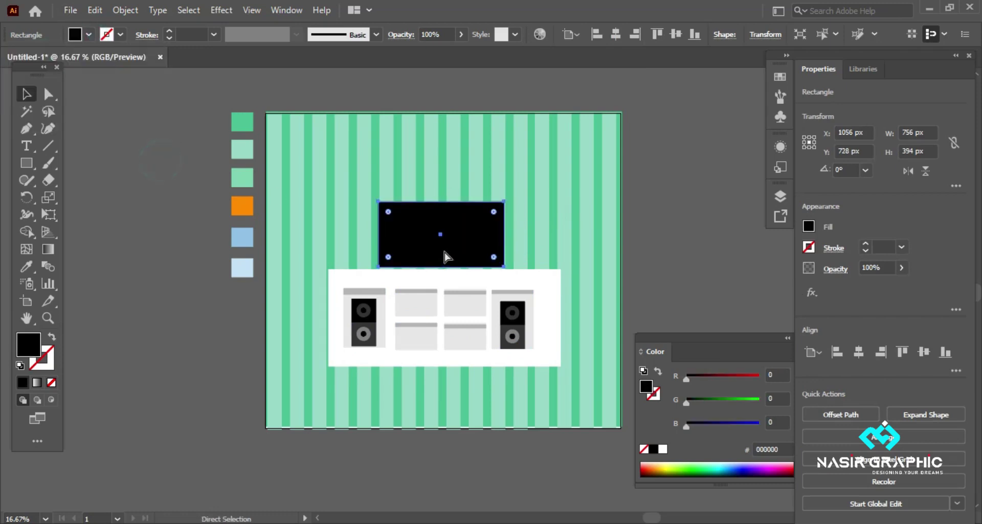
click(281, 176)
Create a -28 px inset screen path and fill it dark grey (#1a1a1a)
click(471, 233)
click(125, 10)
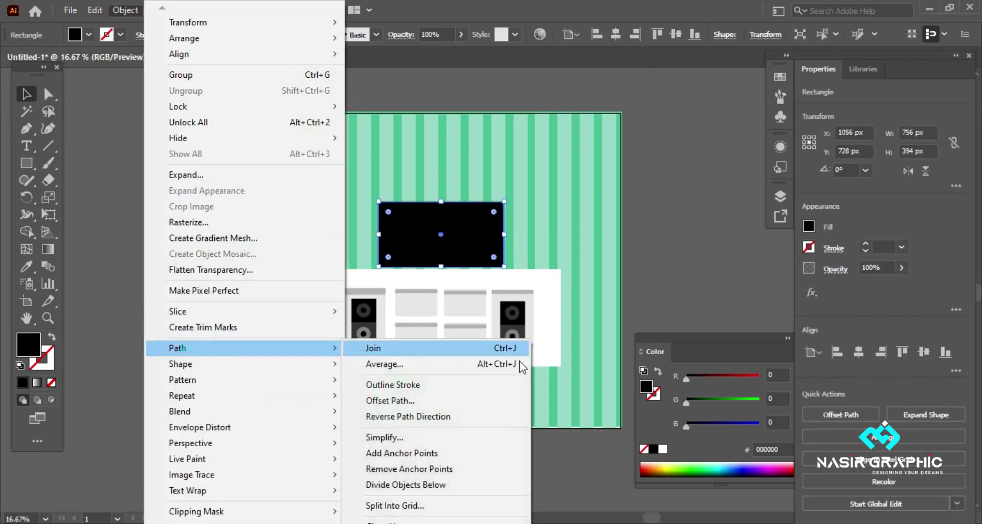
mouse_move(178, 347)
click(432, 402)
key(Up)
key(Up)
key(Up)
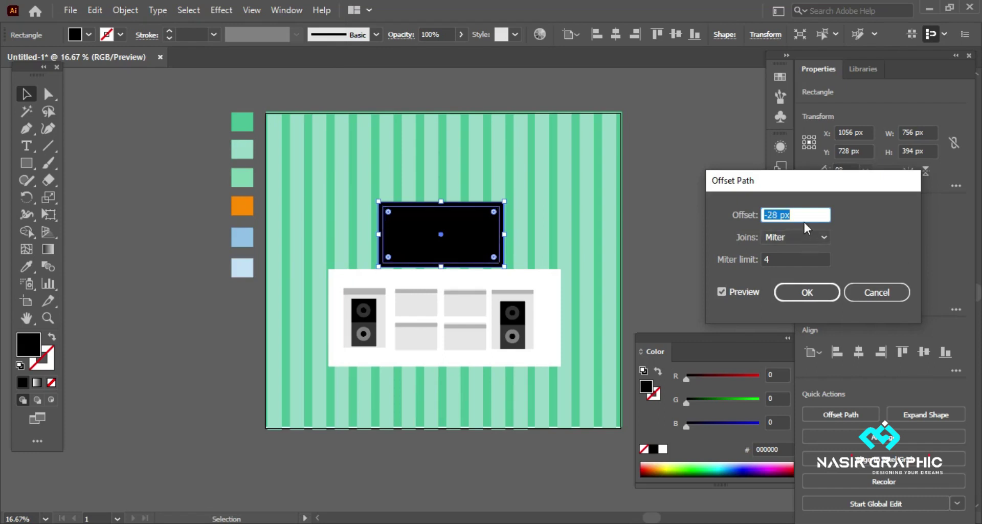
key(Up)
key(Up)
key(Up)
key(Return)
click(89, 34)
click(39, 103)
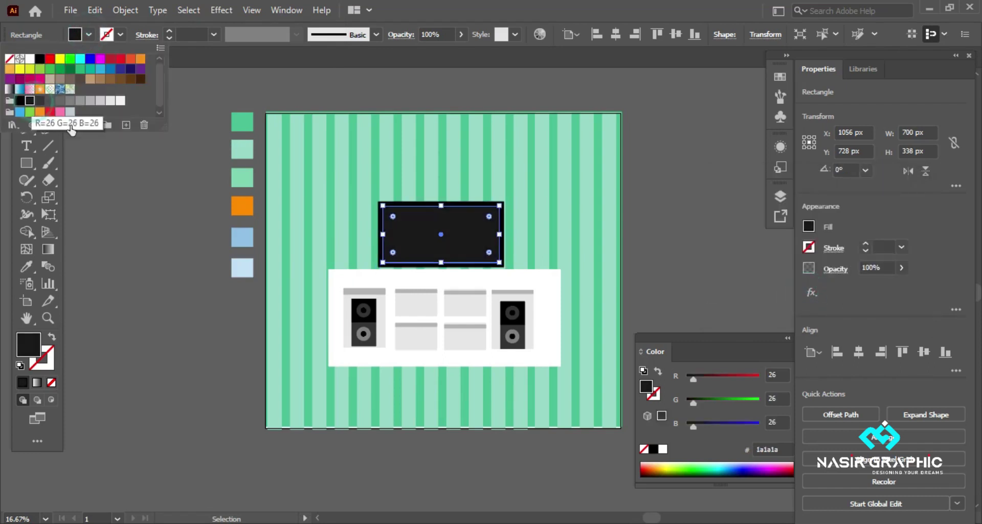
click(143, 174)
click(443, 239)
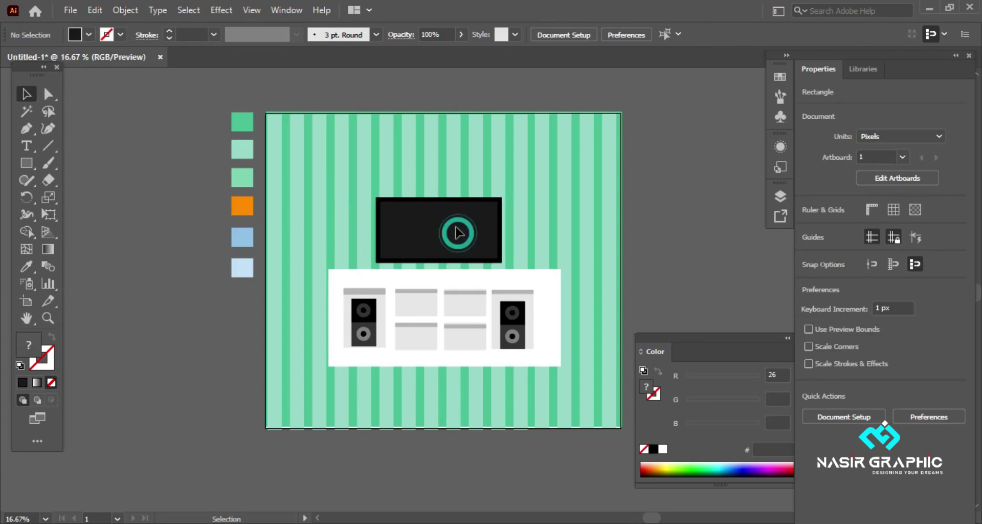
Draw a thin rounded bar and fit it on the cabinet top under the TV
drag(25, 162, 59, 178)
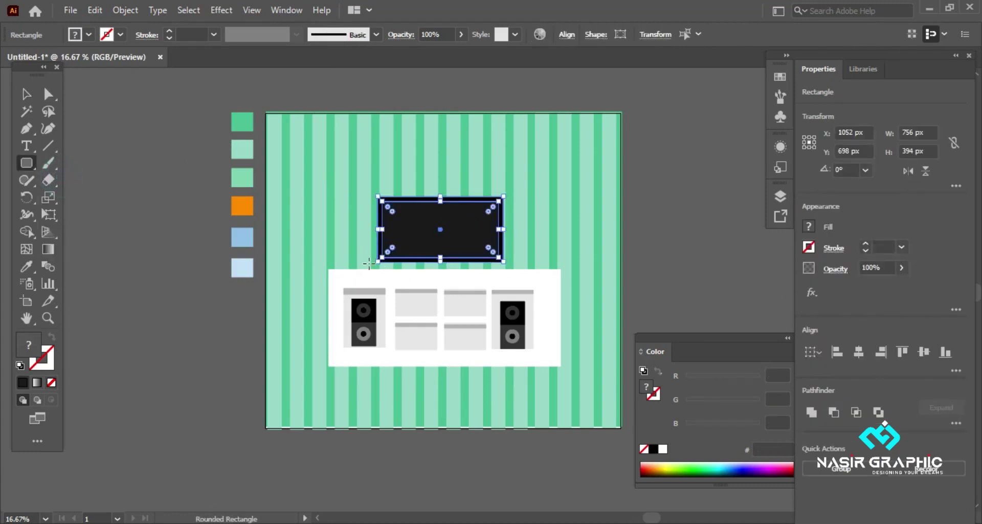
drag(336, 237, 525, 246)
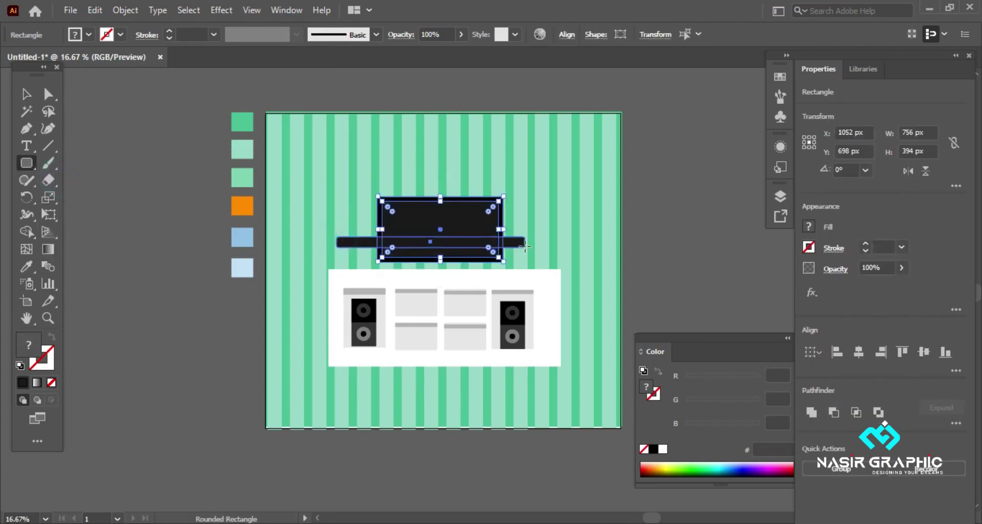
key(v)
drag(456, 243, 462, 267)
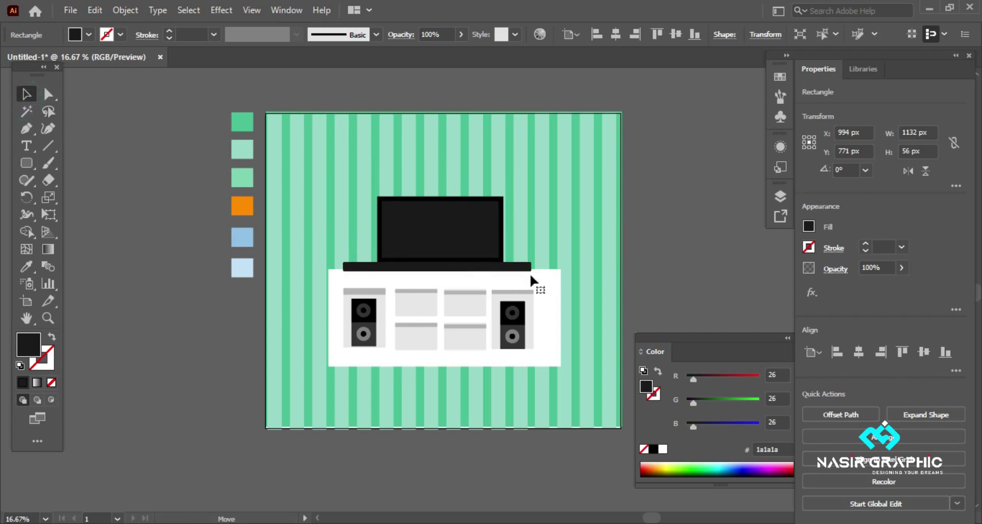
click(48, 94)
key(v)
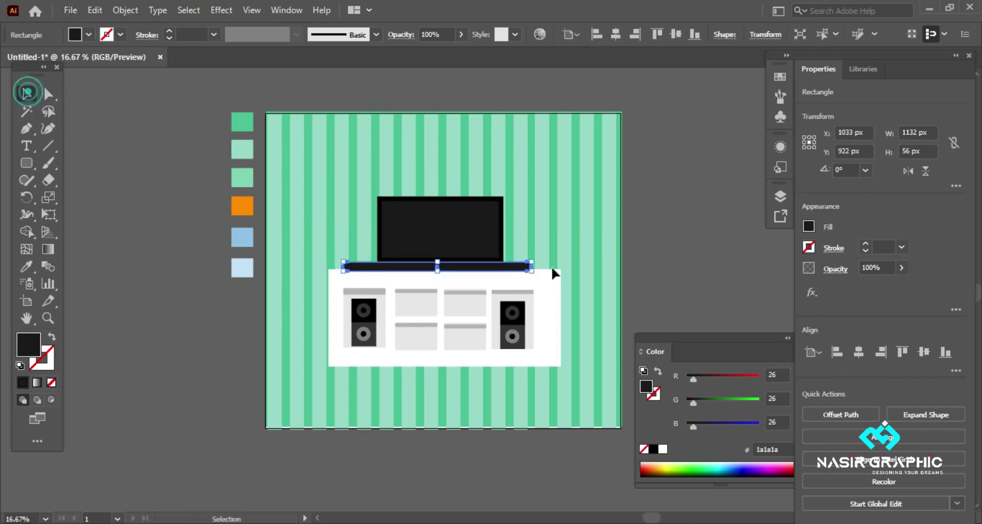
drag(526, 274, 503, 267)
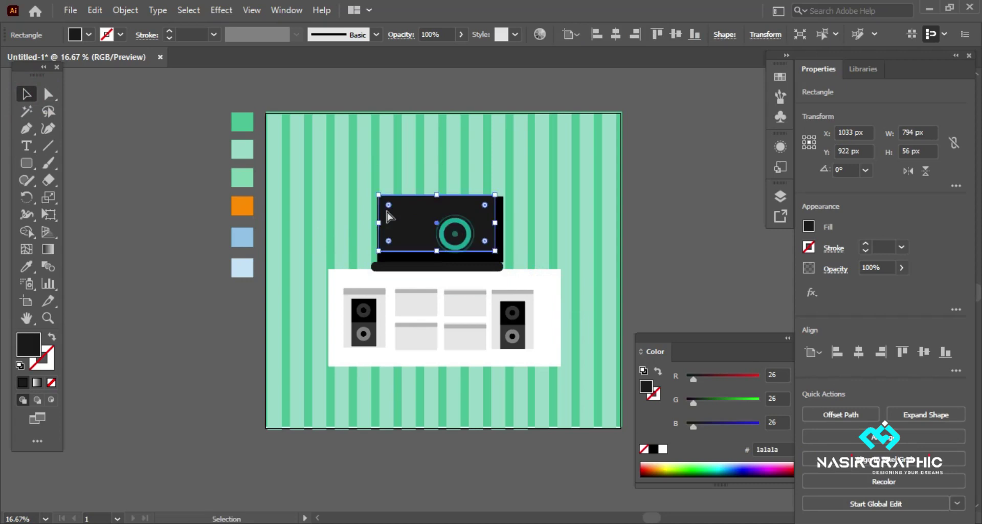
Move the TV down so it rests on the base bar
drag(450, 230, 445, 237)
click(496, 265)
scroll(478, 277, up, 1)
shift+click(465, 267)
click(540, 250)
scroll(516, 256, down, 2)
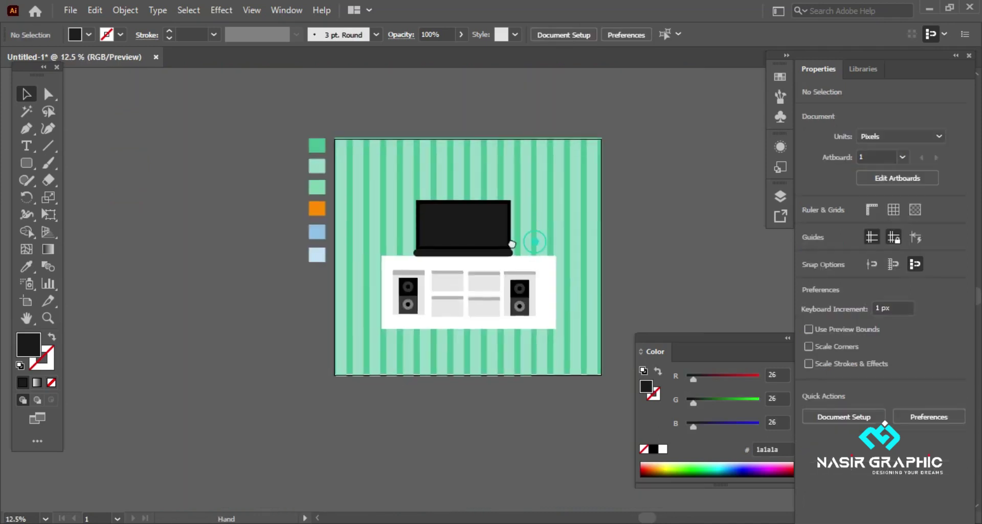
Copy the dark TV rectangle and add tall bars tilted to 330 degrees
key(v)
mouse_move(412, 228)
mouse_down()
mouse_move(213, 326)
mouse_move(193, 226)
mouse_move(235, 244)
mouse_up()
click(27, 163)
key(v)
mouse_move(215, 288)
mouse_down()
mouse_move(252, 313)
mouse_move(276, 307)
mouse_move(278, 286)
mouse_move(310, 298)
mouse_up()
scroll(252, 313, up, 1)
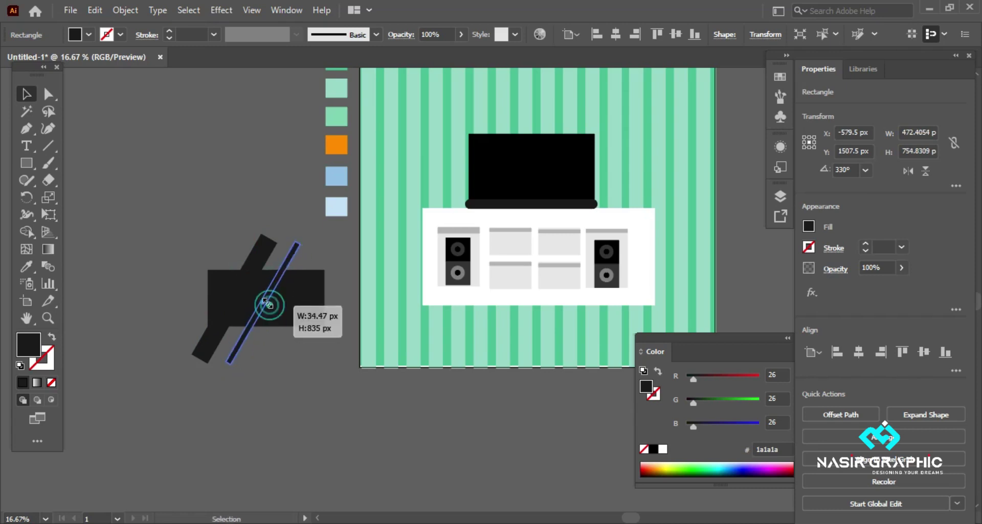
Colour the three angled bars grey and line them up over the dark rectangle
shift+click(248, 274)
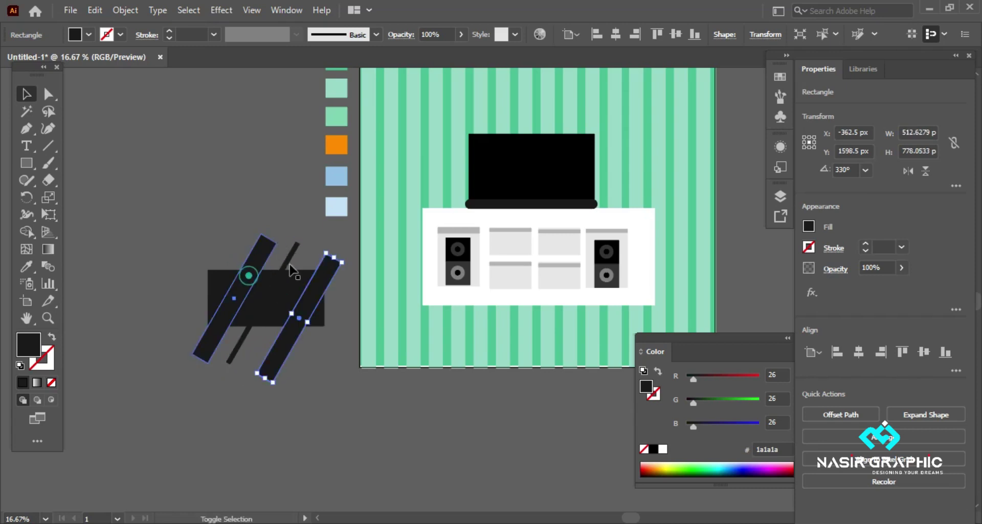
shift+click(291, 251)
click(89, 35)
click(49, 100)
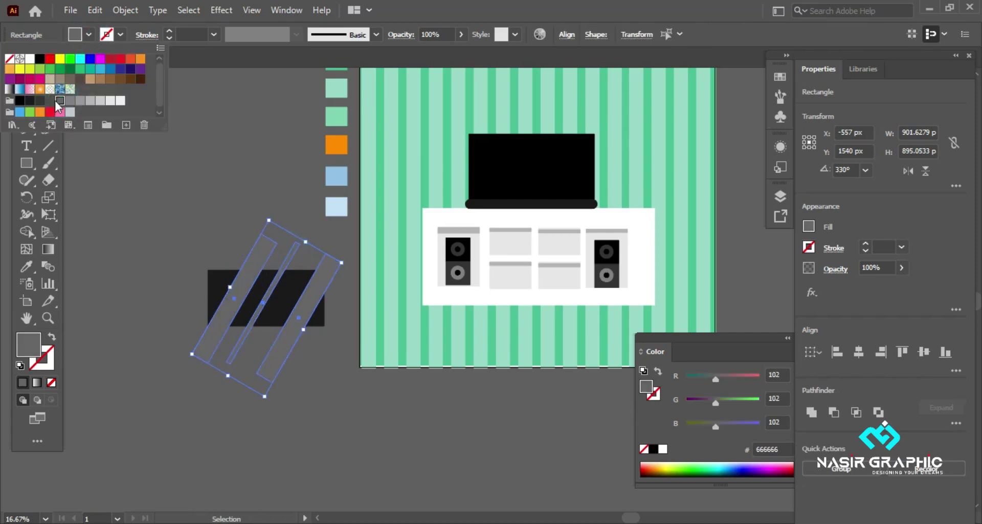
drag(284, 270, 280, 265)
Trim the bars to the dark rectangle with Shape Builder, removing pieces outside it
mouse_move(176, 241)
mouse_down()
mouse_move(280, 337)
mouse_move(185, 325)
mouse_up()
key(shift+m)
click(26, 93)
click(84, 169)
Make the remaining grey stripe pieces semi-transparent
click(243, 287)
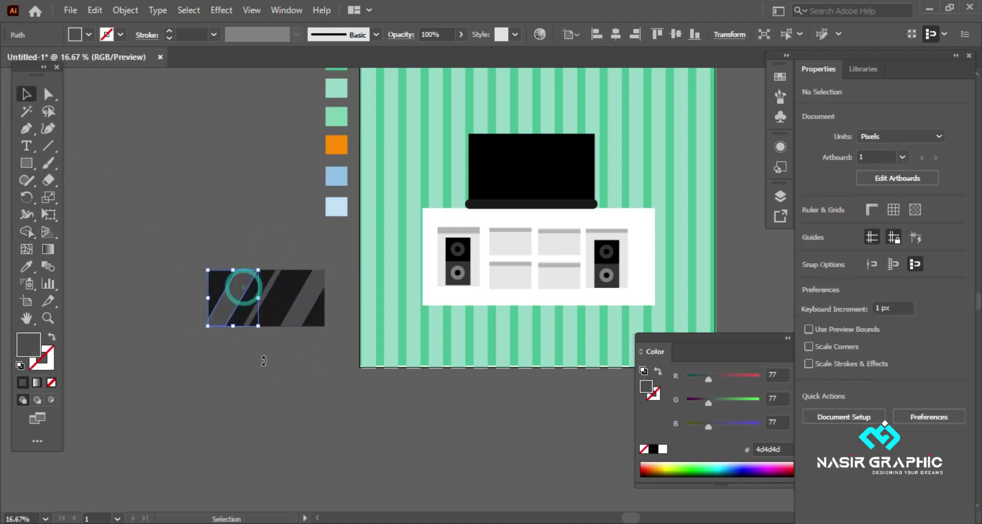
shift+click(263, 307)
shift+click(294, 299)
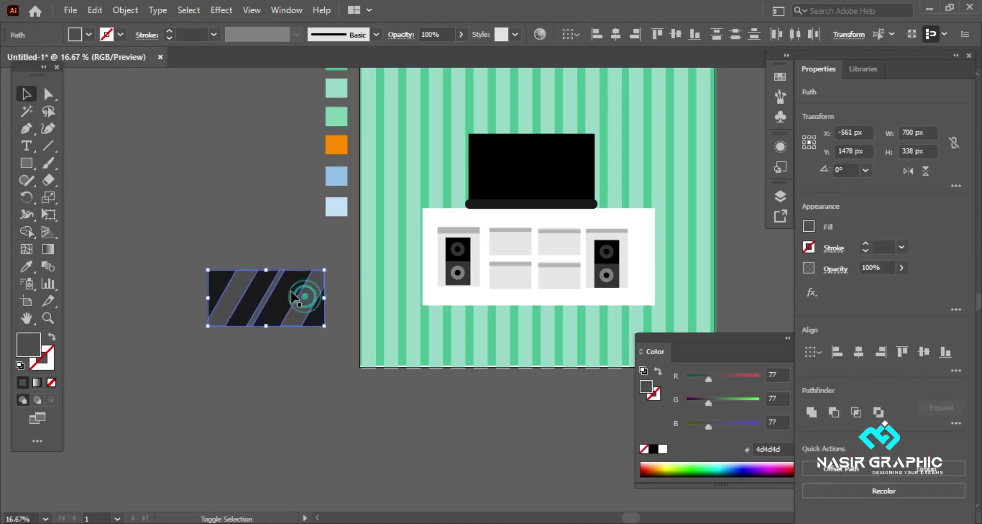
drag(898, 276, 879, 286)
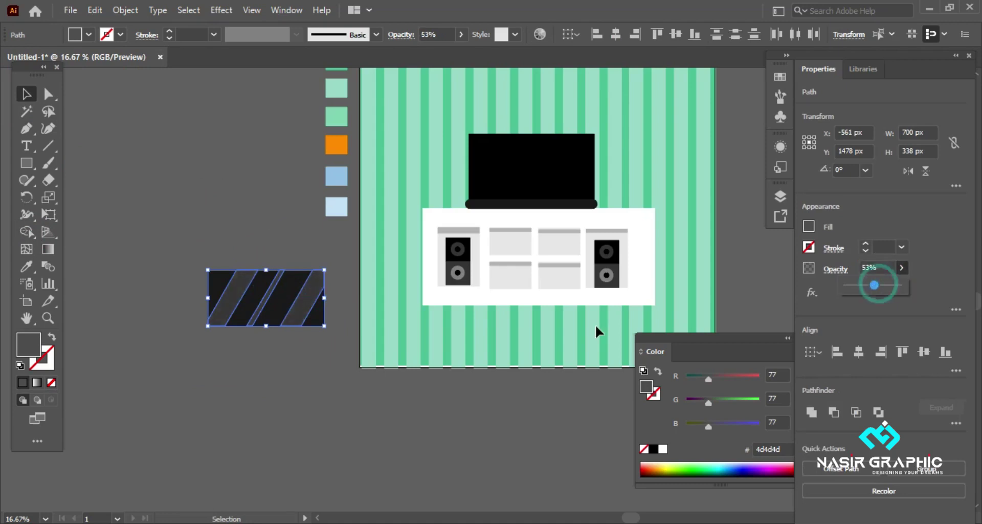
Group the striped reflection panel and nudge it slightly left onto the TV screen
mouse_move(193, 264)
mouse_down()
mouse_move(328, 330)
mouse_move(569, 181)
mouse_up()
key(ctrl+g)
key(Left)
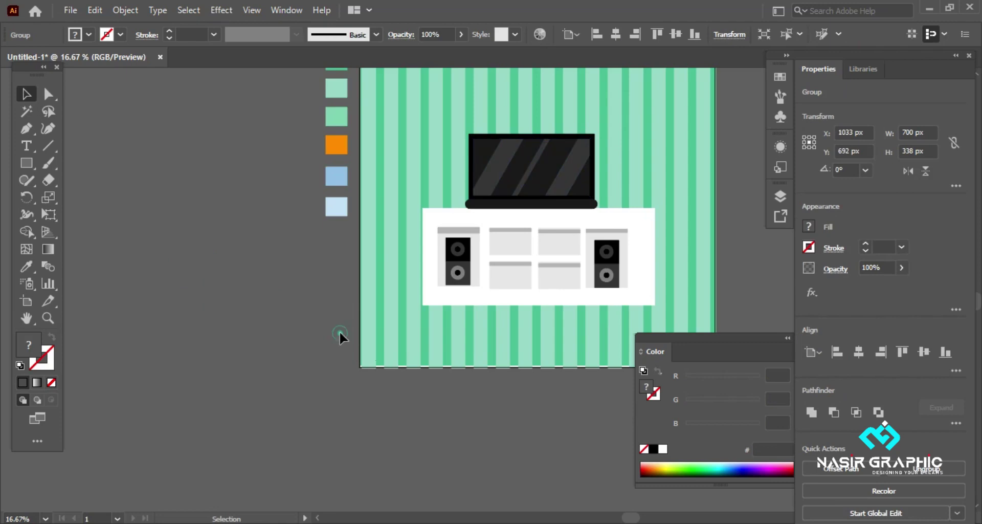
click(339, 335)
Draw a small rounded rectangle bar just under the TV screen
click(456, 388)
click(27, 163)
click(72, 179)
scroll(509, 194, up, 2)
drag(523, 190, 521, 198)
scroll(496, 168, up, 1)
key(v)
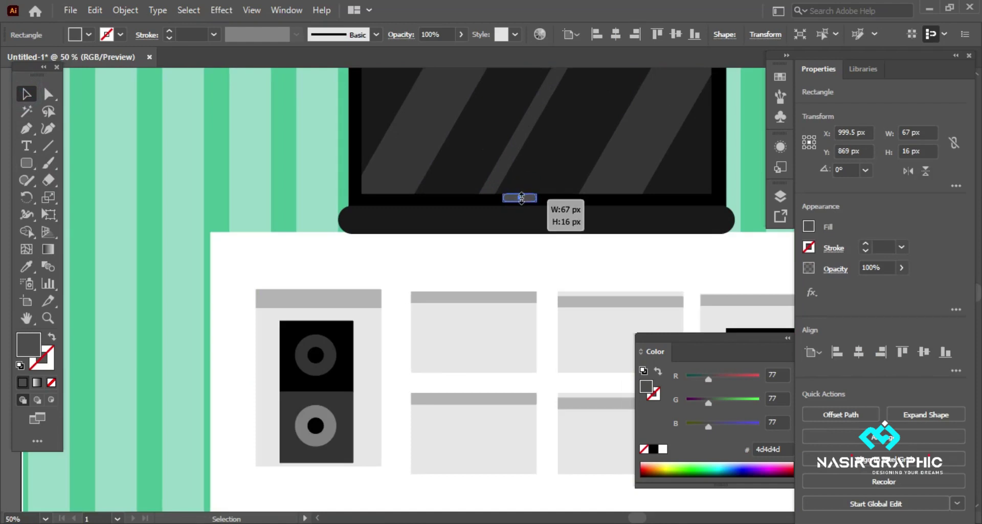
scroll(113, 123, down, 3)
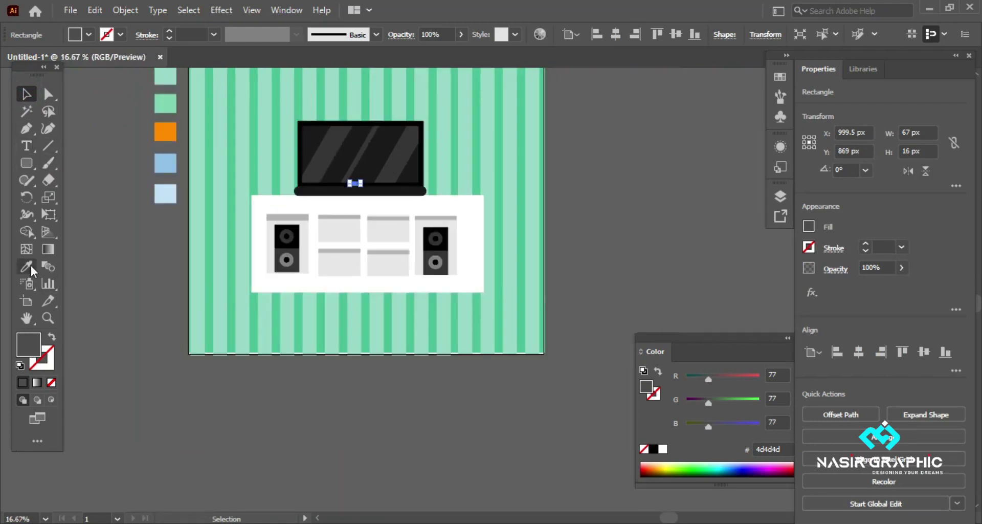
Give the small bar the cabinet's white with the Eyedropper and make it narrower
click(26, 266)
click(279, 208)
click(27, 93)
scroll(357, 184, up, 2)
scroll(412, 228, up, 2)
mouse_move(412, 228)
mouse_down()
mouse_move(397, 225)
mouse_move(453, 223)
mouse_up()
scroll(397, 223, up, 2)
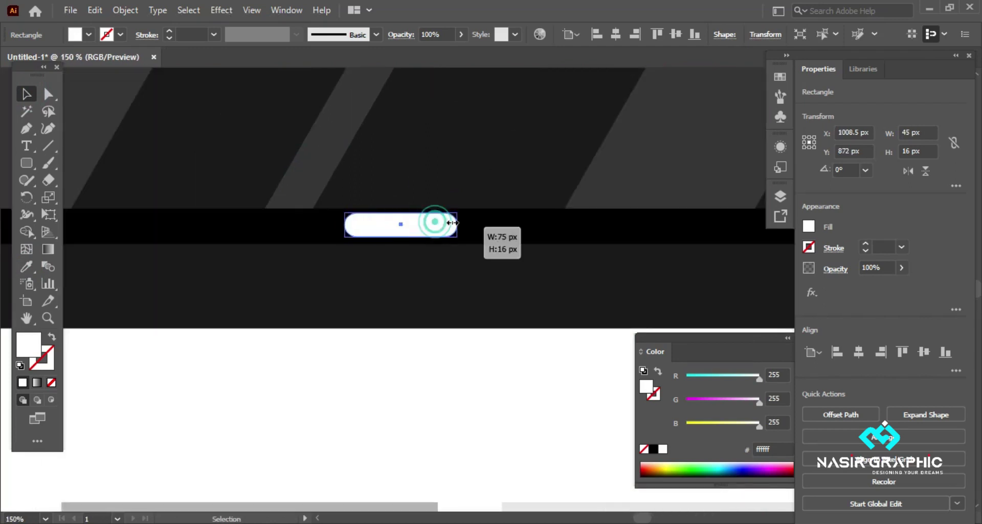
scroll(396, 212, down, 5)
click(138, 283)
Check the TV screen rectangle and confirm the TV and its base form one group
scroll(343, 261, down, 2)
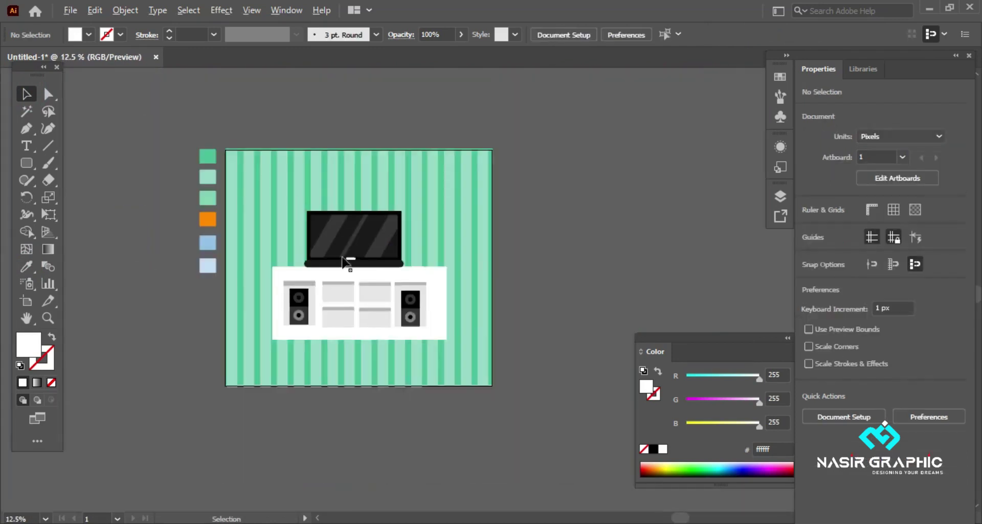
scroll(348, 261, up, 3)
scroll(376, 271, down, 1)
scroll(405, 264, down, 1)
scroll(412, 270, up, 1)
scroll(287, 210, up, 1)
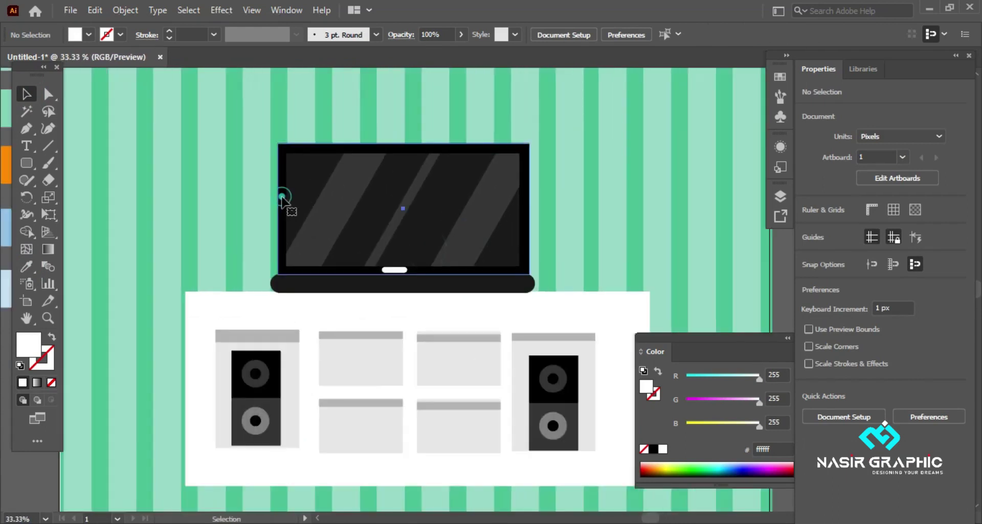
click(285, 201)
scroll(350, 215, down, 2)
click(466, 459)
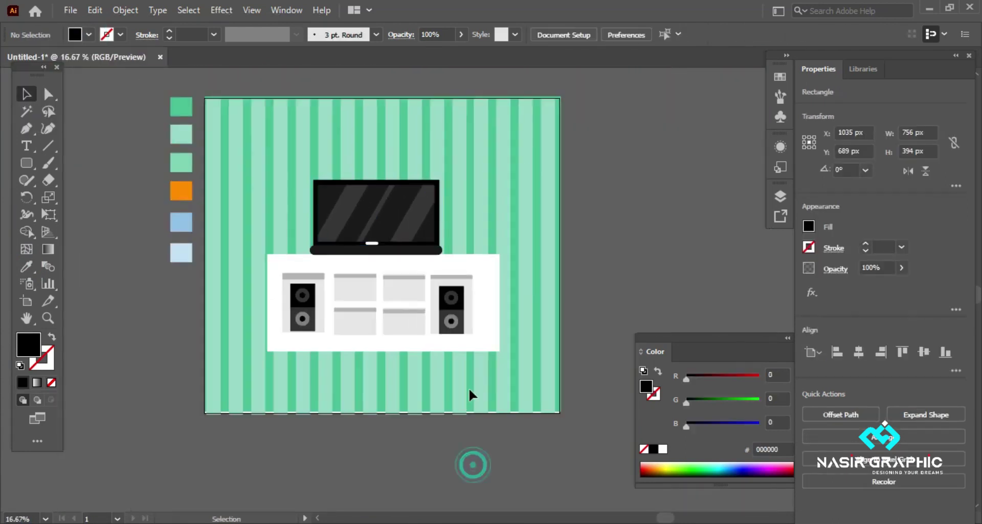
click(373, 220)
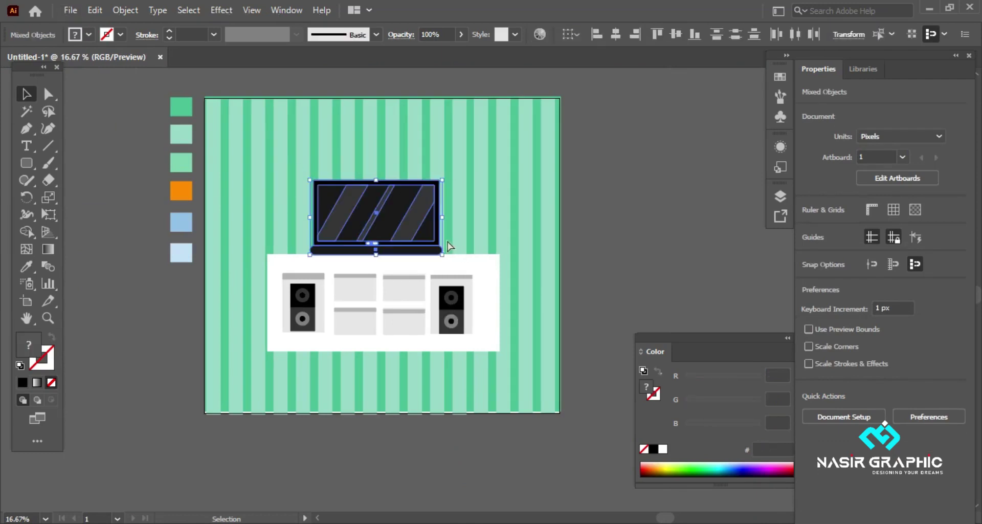
scroll(372, 220, up, 1)
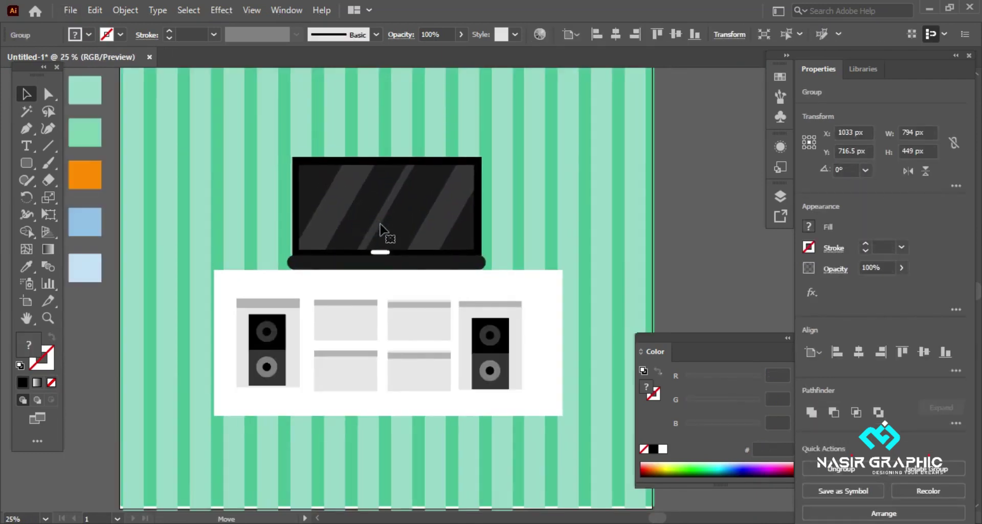
scroll(433, 243, down, 2)
click(449, 389)
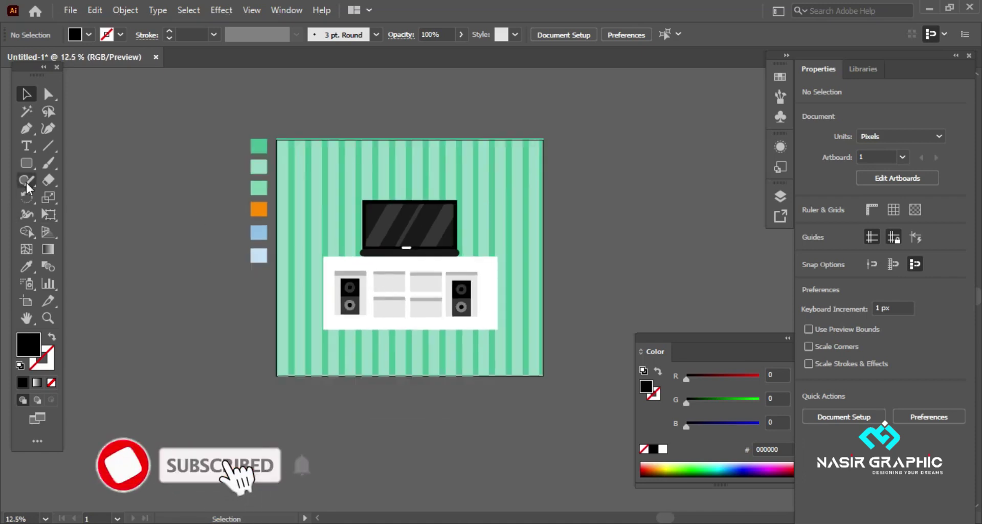
Make a black rounded rectangle with fully rounded top corners and place the dome above the TV
drag(31, 167, 114, 180)
drag(104, 260, 216, 316)
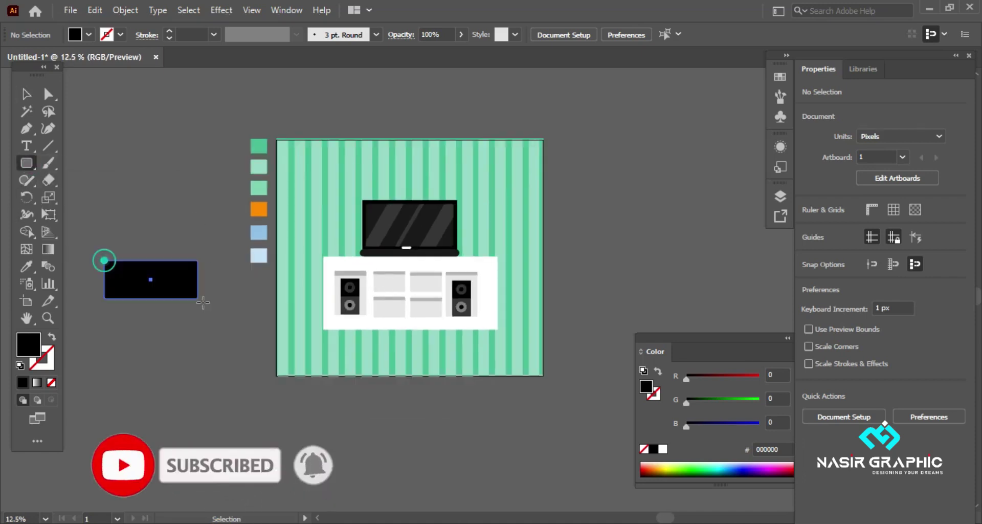
key(a)
click(204, 274)
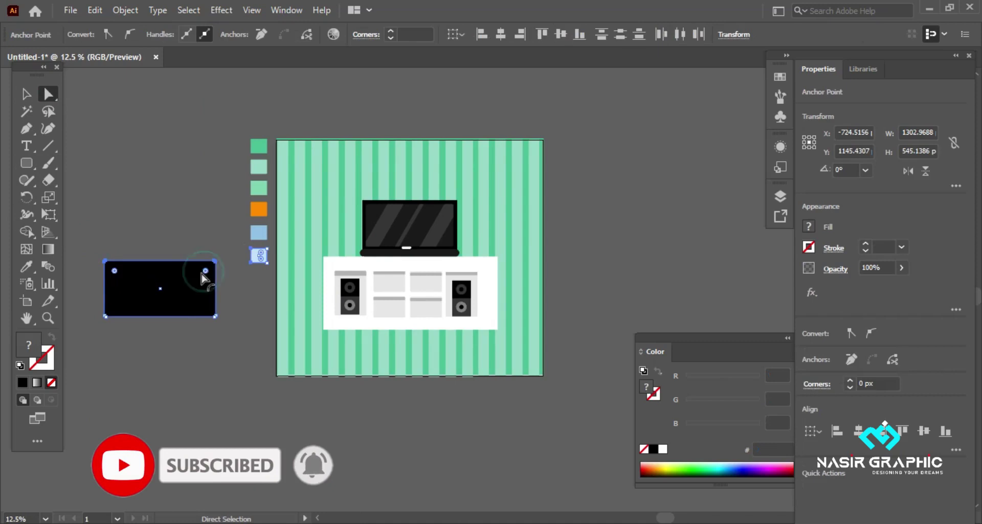
click(88, 241)
mouse_move(205, 270)
mouse_down()
mouse_move(200, 299)
mouse_move(402, 191)
mouse_up()
key(v)
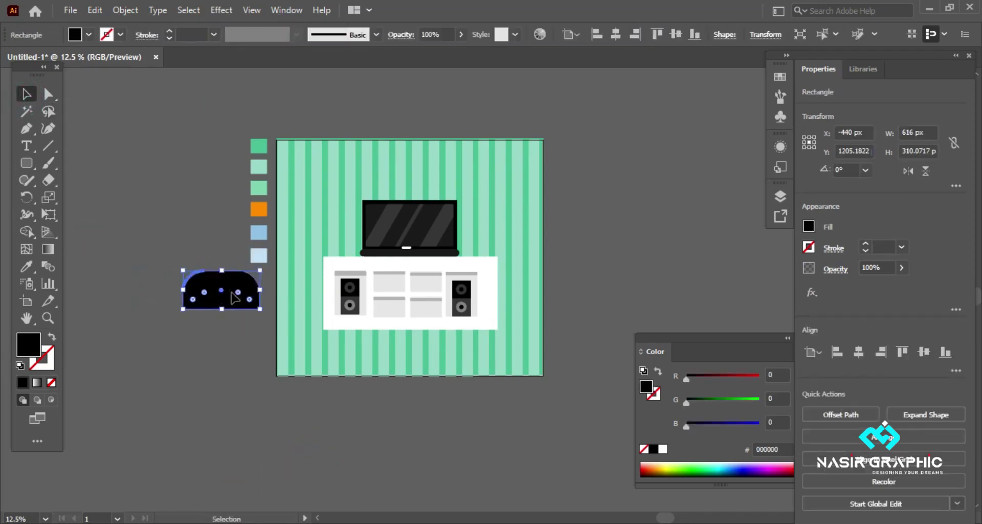
scroll(420, 194, up, 1)
drag(448, 214, 411, 172)
Draw a small white bulb circle with a rectangle covering its top half
mouse_move(26, 163)
mouse_down()
mouse_move(89, 164)
mouse_move(138, 214)
mouse_up()
click(89, 34)
click(29, 59)
drag(26, 163, 82, 163)
drag(163, 187, 167, 202)
Trim the bulb to a white half-circle with Shape Builder and set it under the lamp shade
key(v)
mouse_move(82, 141)
mouse_down()
mouse_move(149, 212)
mouse_move(127, 194)
mouse_move(412, 162)
mouse_up()
key(shift+m)
key(v)
click(127, 230)
click(413, 174)
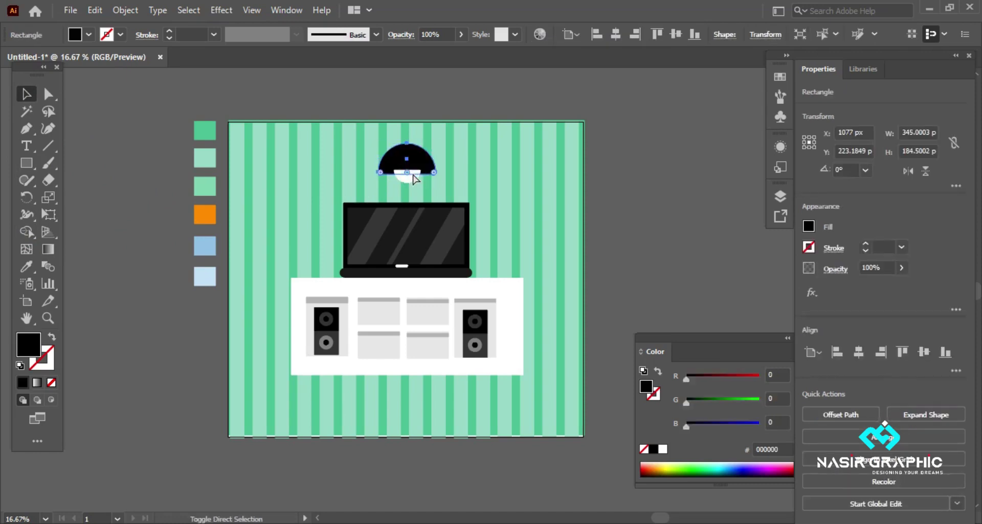
key(ctrl+minus)
click(495, 220)
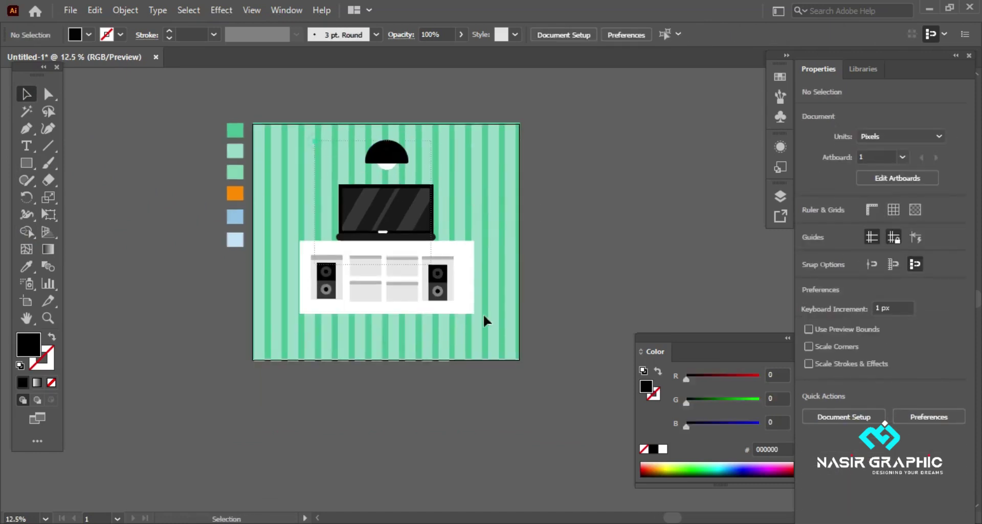
Nudge the lamp, TV and cabinet slightly down, then raise the lamp shade a little
click(463, 293)
drag(459, 293, 458, 304)
click(526, 281)
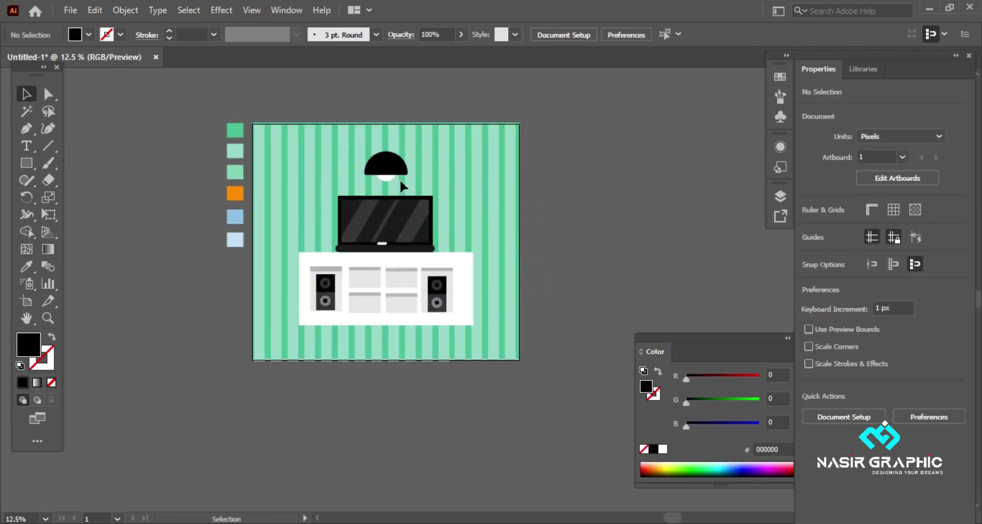
drag(397, 173, 393, 160)
click(449, 200)
Draw a trapezoid light beam from the lamp to the cabinet top with a gradient fill
key(p)
click(316, 254)
click(461, 254)
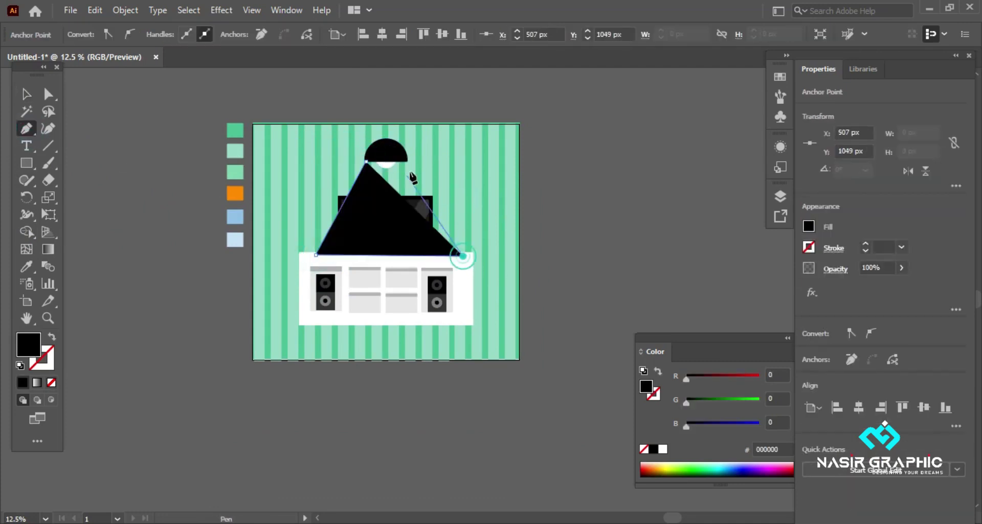
click(406, 161)
click(25, 97)
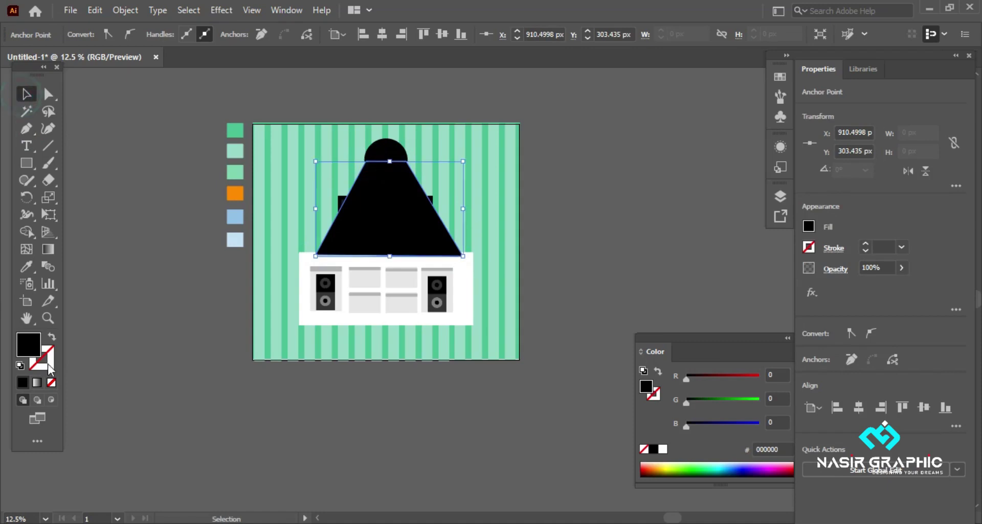
click(37, 382)
Set the beam gradient's end stop to white and its start stop to 0 opacity
click(752, 225)
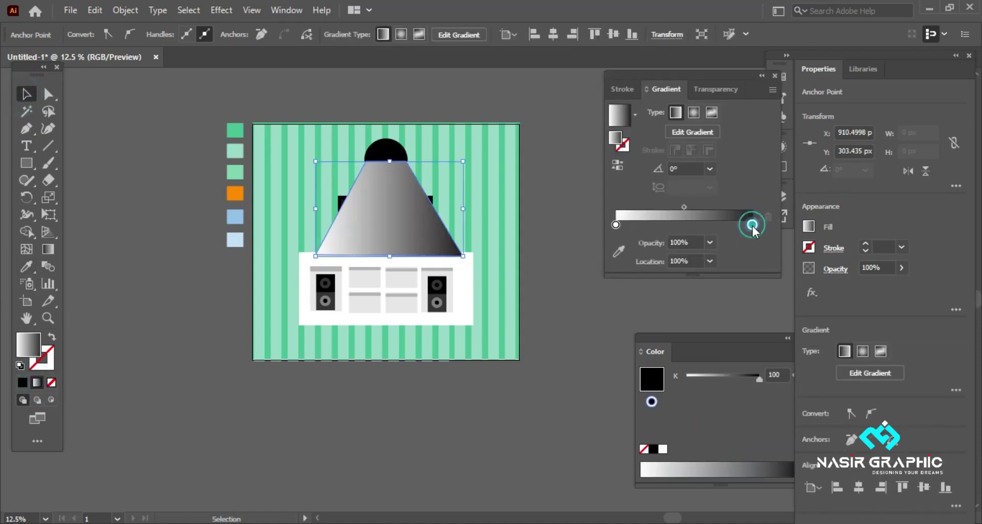
double_click(752, 225)
click(587, 269)
double_click(616, 225)
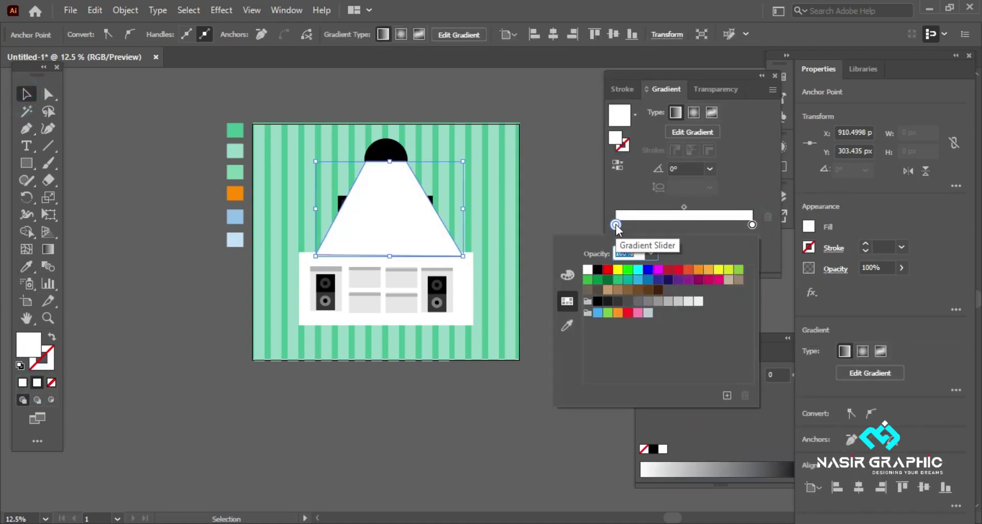
text(0)
key(Return)
click(48, 249)
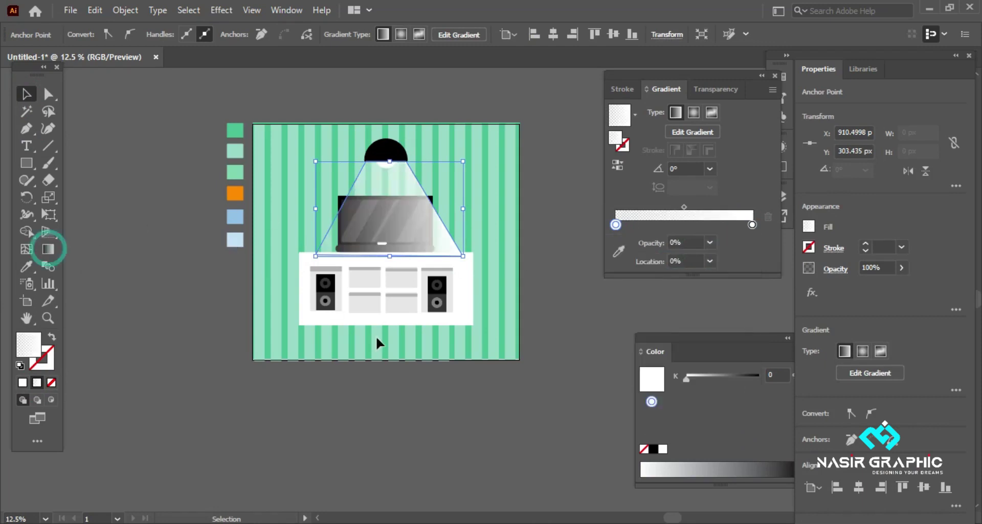
click(432, 313)
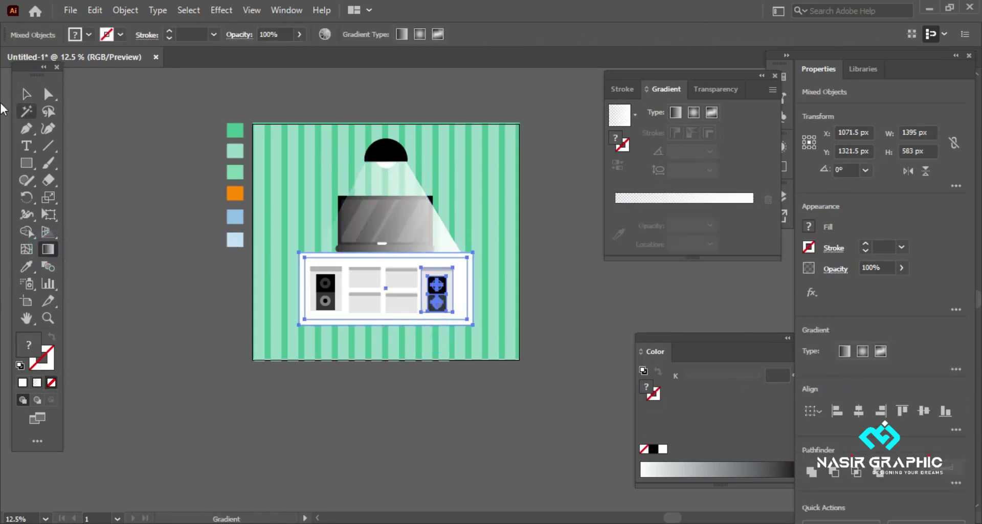
Run the beam's gradient vertically so it fades from the lamp toward the cabinet
click(390, 190)
click(50, 252)
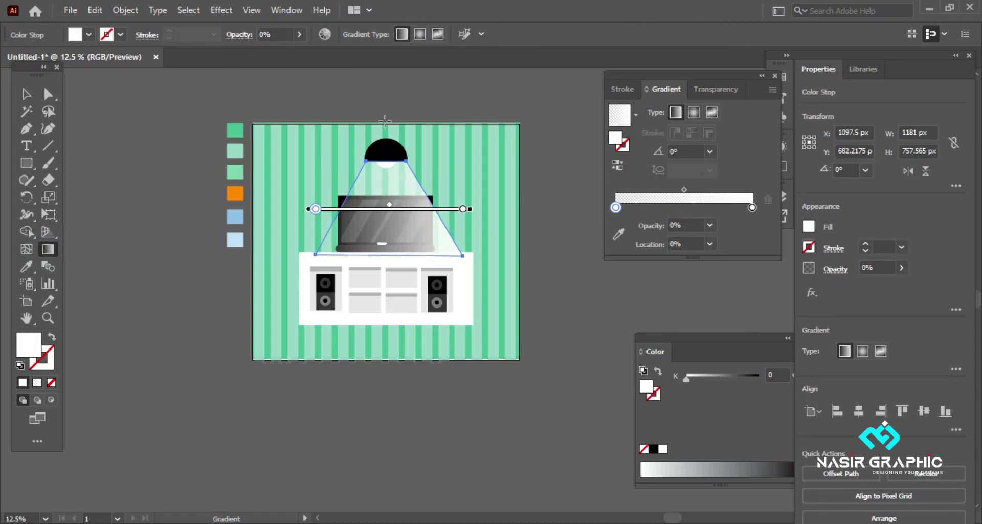
drag(384, 112, 396, 389)
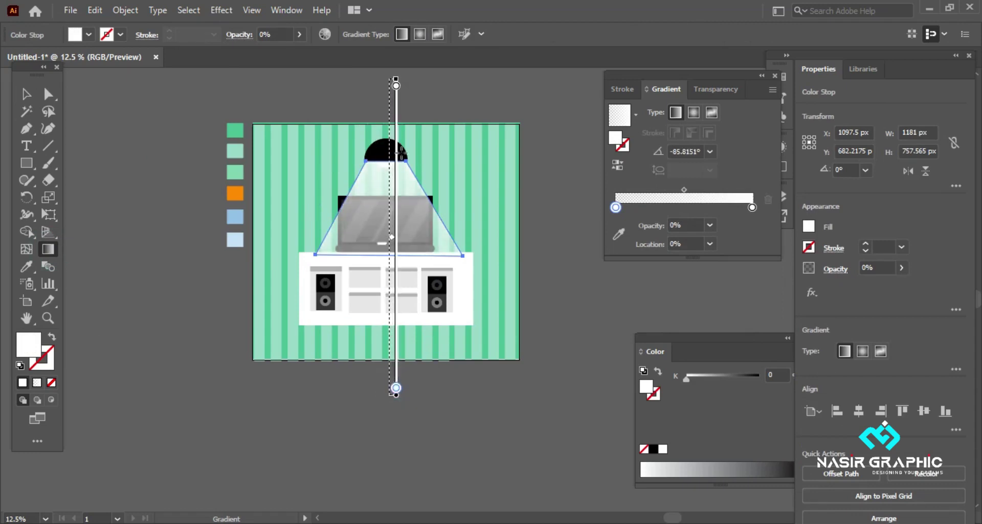
drag(401, 151, 389, 202)
click(27, 94)
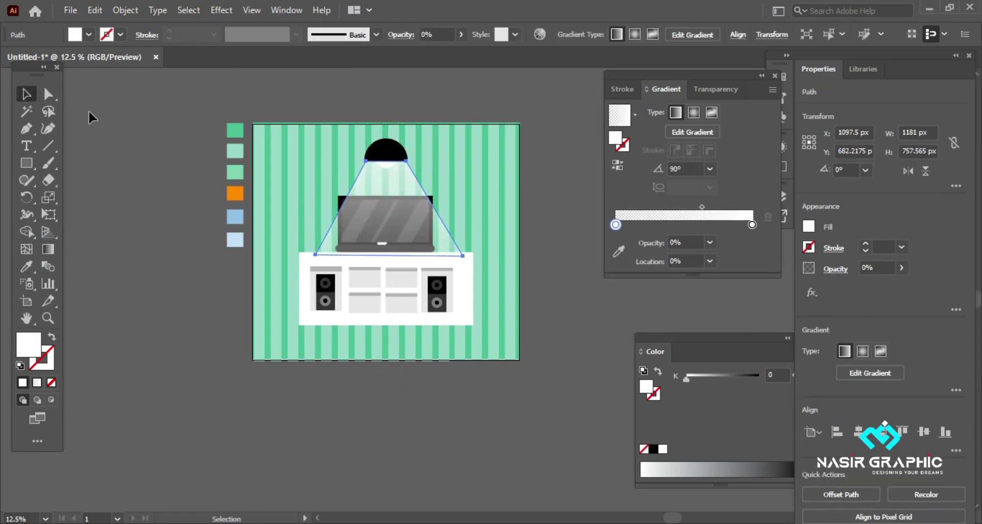
click(90, 116)
Move the light cone's transparent gradient stop up to about 37% location
click(396, 160)
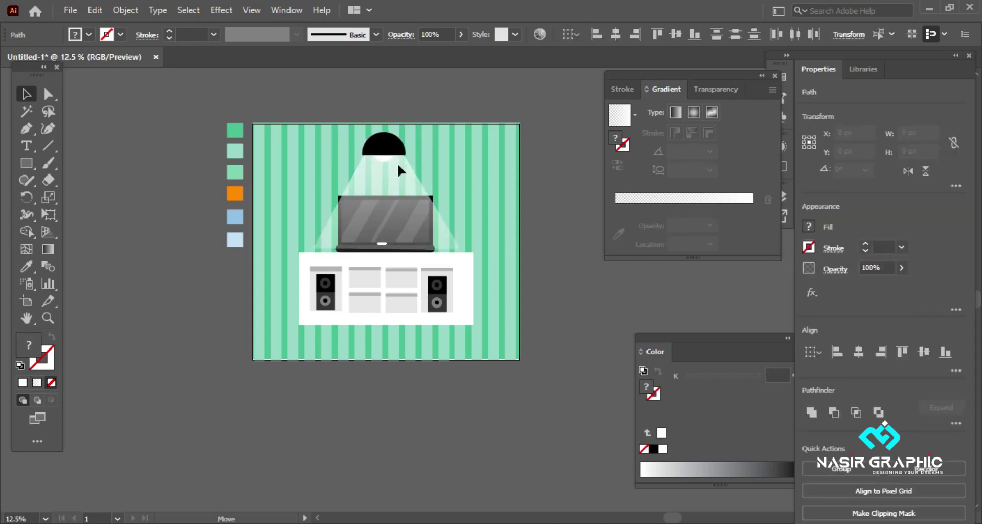
click(537, 266)
click(415, 205)
click(616, 224)
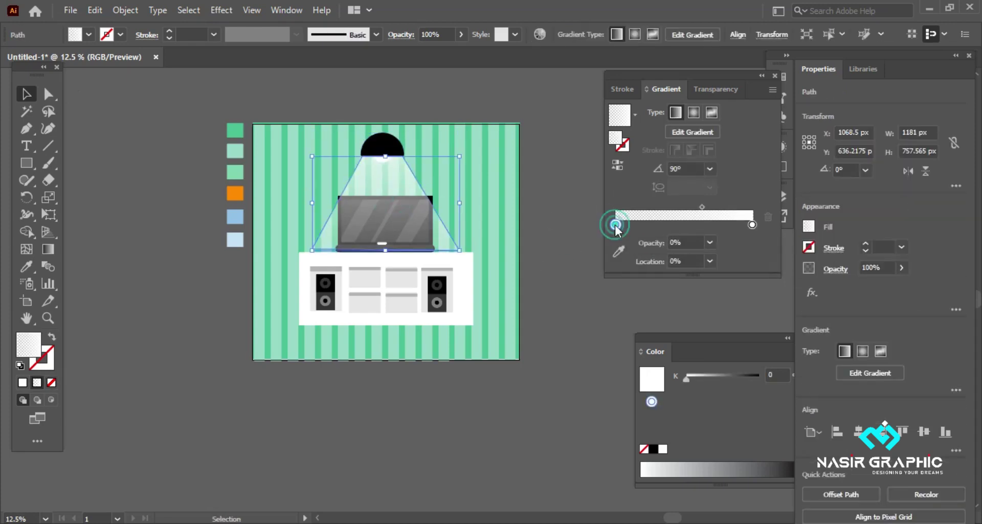
click(51, 249)
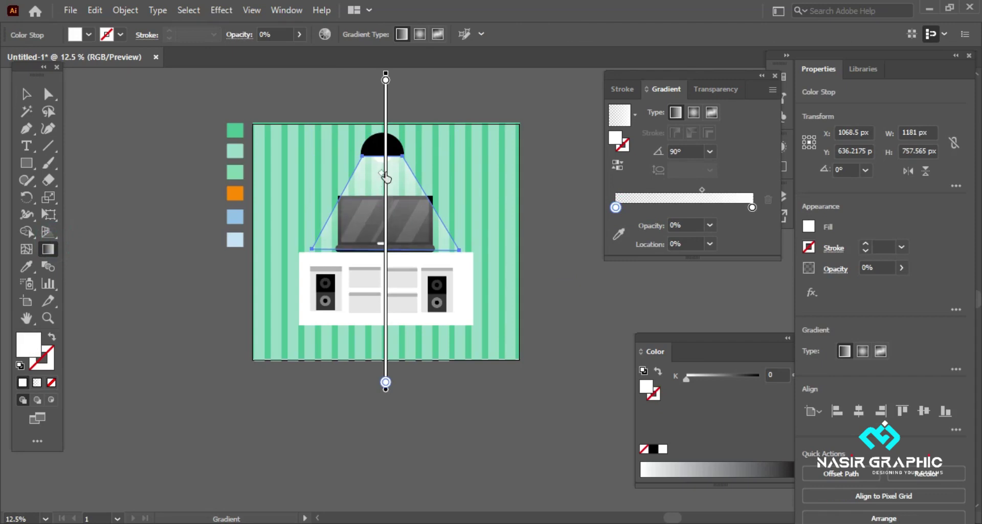
drag(385, 381, 385, 270)
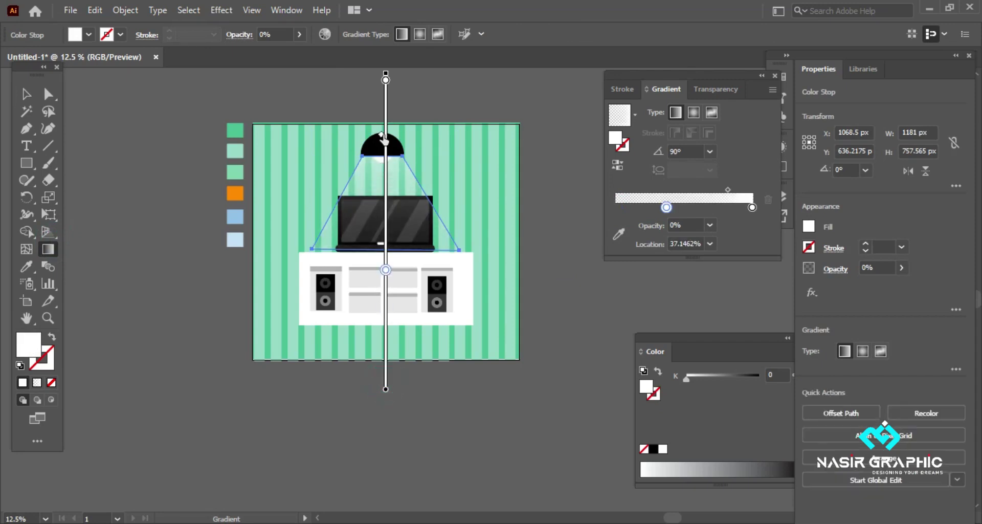
Deselect the light cone and select the lamp shade with its light cone
key(v)
click(109, 132)
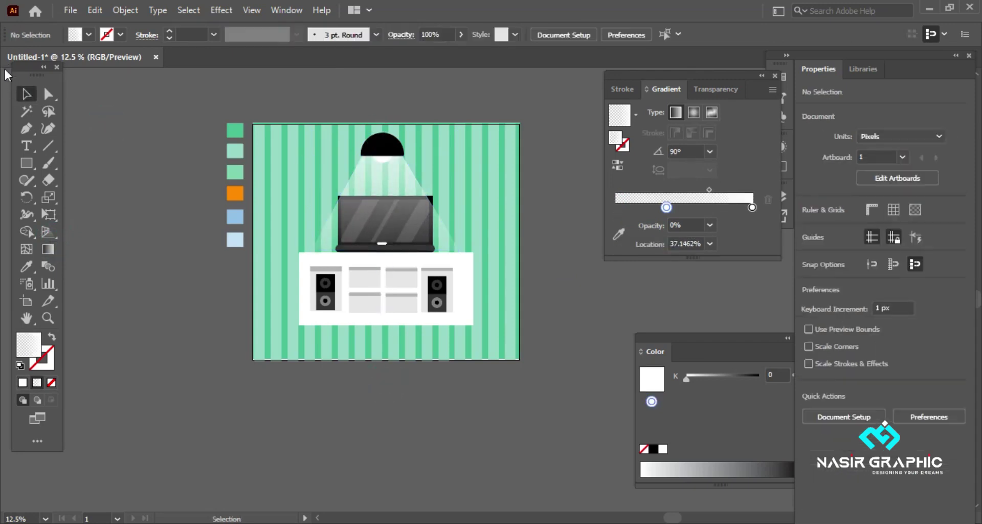
click(435, 200)
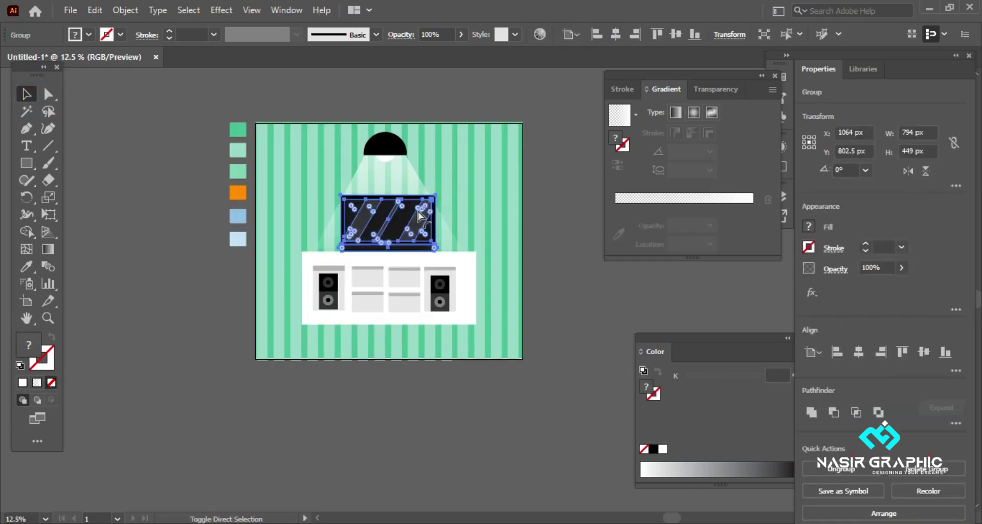
click(553, 259)
click(491, 239)
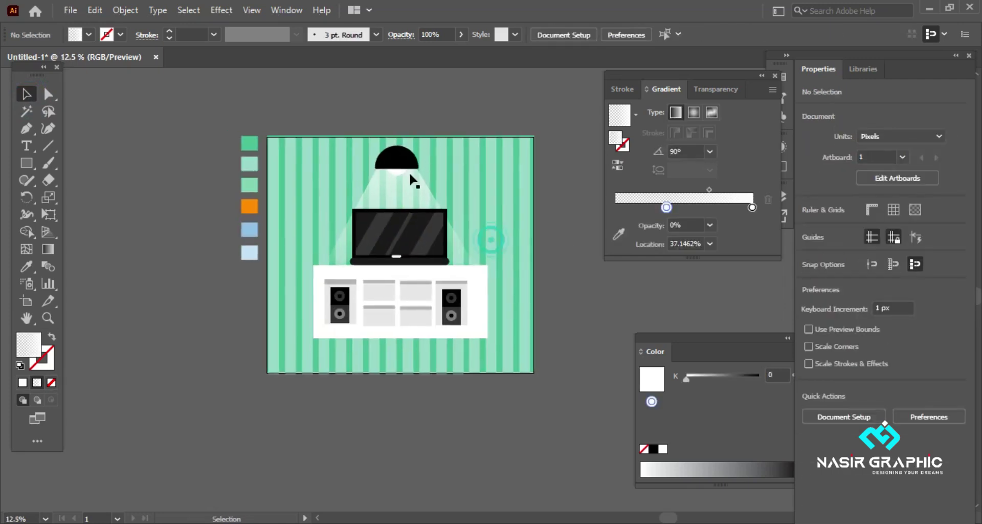
drag(417, 182, 418, 176)
Draw a thin black cord rectangle on top of the lamp shade
key(m)
drag(398, 128, 404, 147)
click(88, 34)
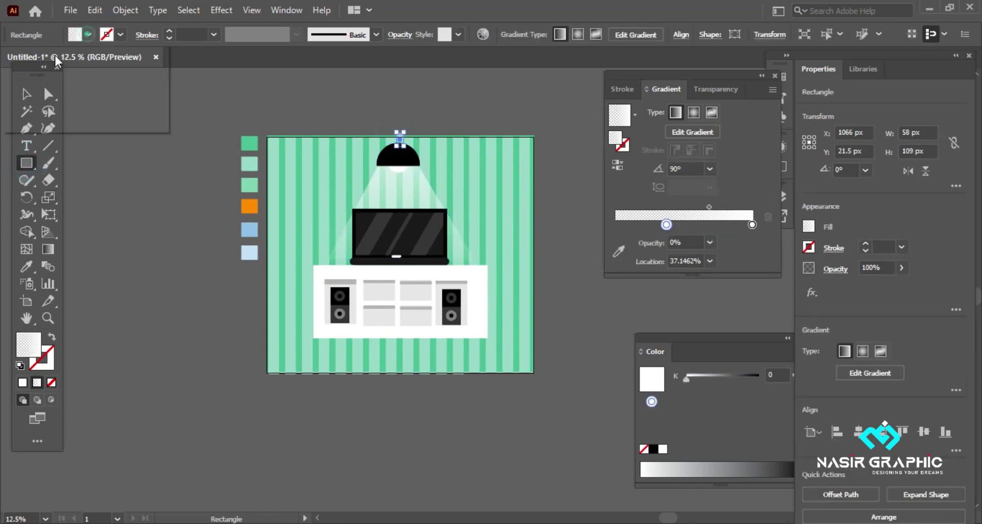
click(40, 58)
click(143, 125)
click(541, 288)
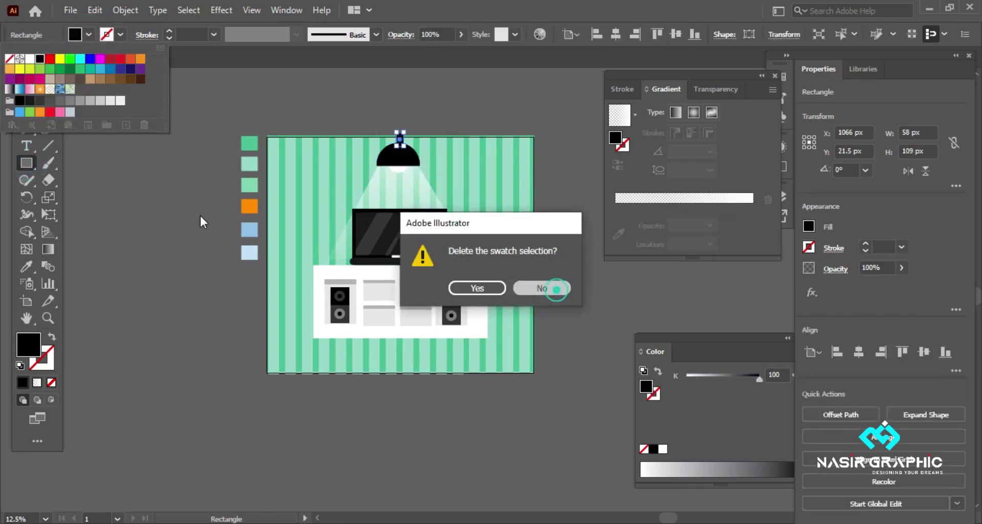
click(180, 201)
Check the new cord rectangle's position above the lamp shade
key(v)
scroll(401, 144, up, 1)
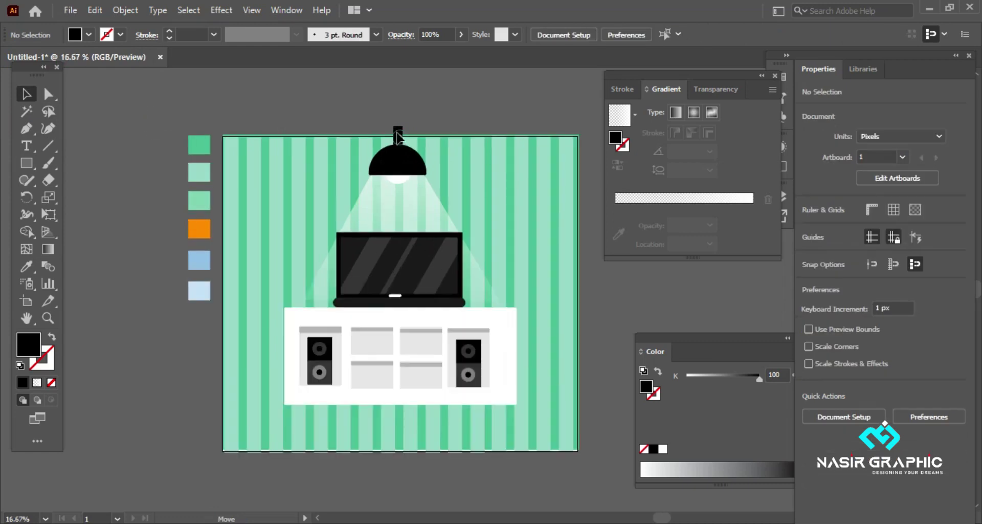
click(398, 130)
click(415, 124)
scroll(415, 125, down, 2)
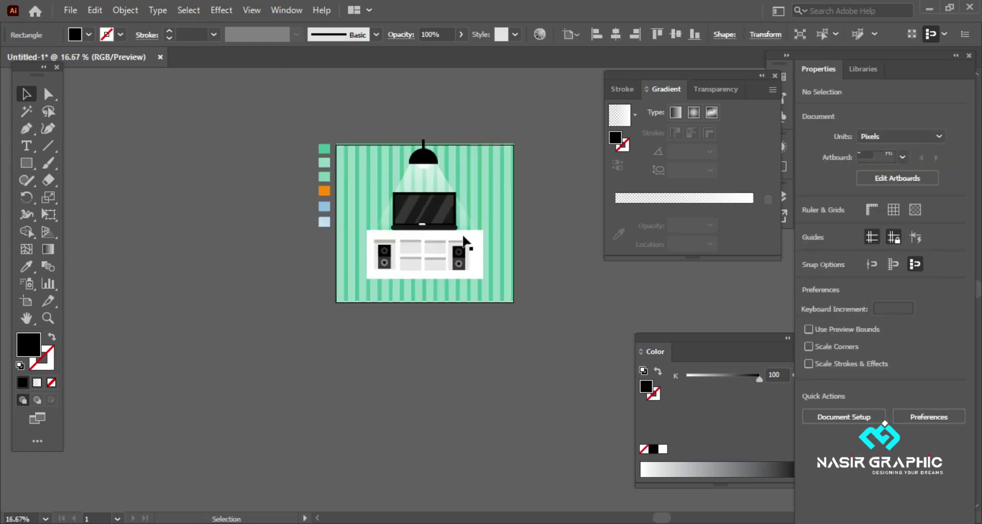
scroll(393, 262, up, 1)
scroll(420, 259, up, 1)
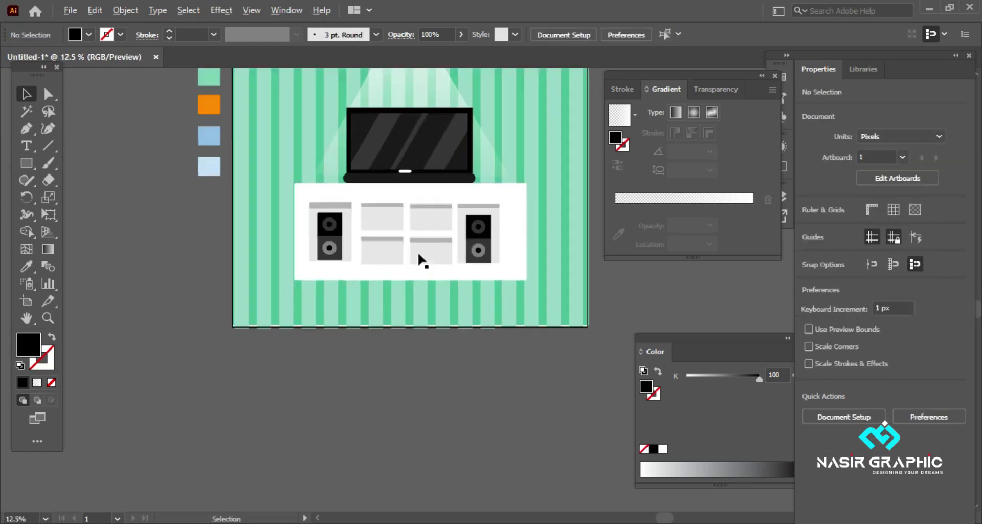
click(27, 163)
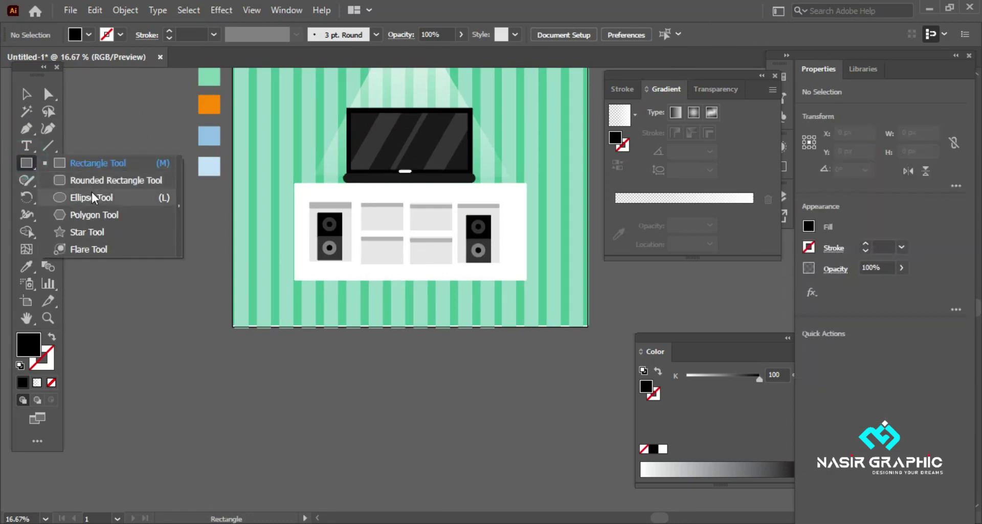
Draw an outline-only rectangle left of the room, 82 px high
click(91, 163)
drag(137, 229, 208, 245)
key(shift+x)
key(a)
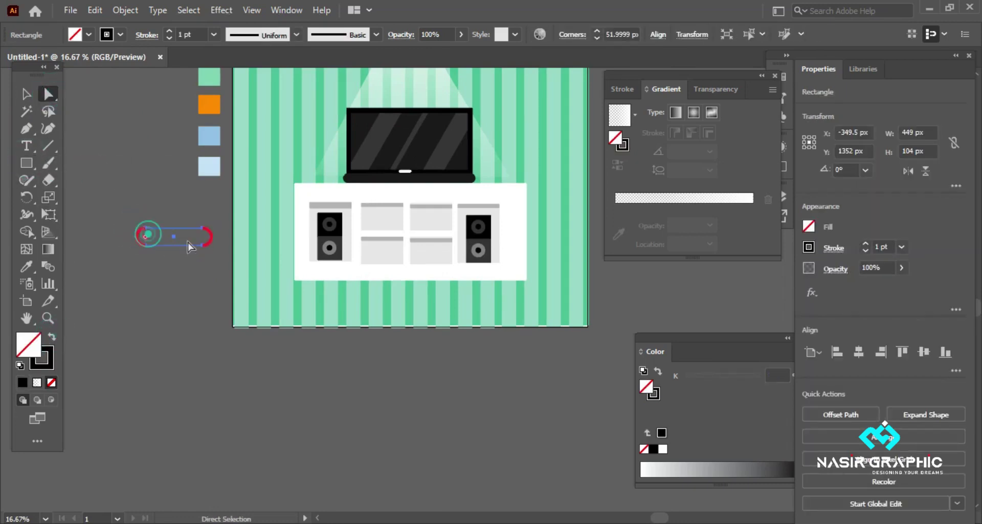
key(ctrl+z)
key(ctrl+z)
key(v)
drag(177, 228, 177, 232)
Round the rectangle's corners and give it a 6 pt black outline
click(51, 336)
click(51, 95)
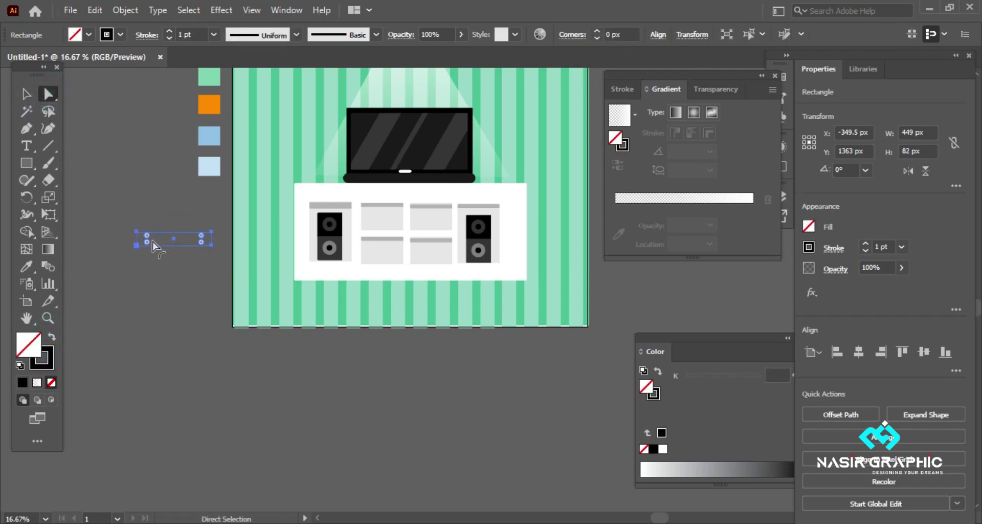
click(28, 94)
click(865, 245)
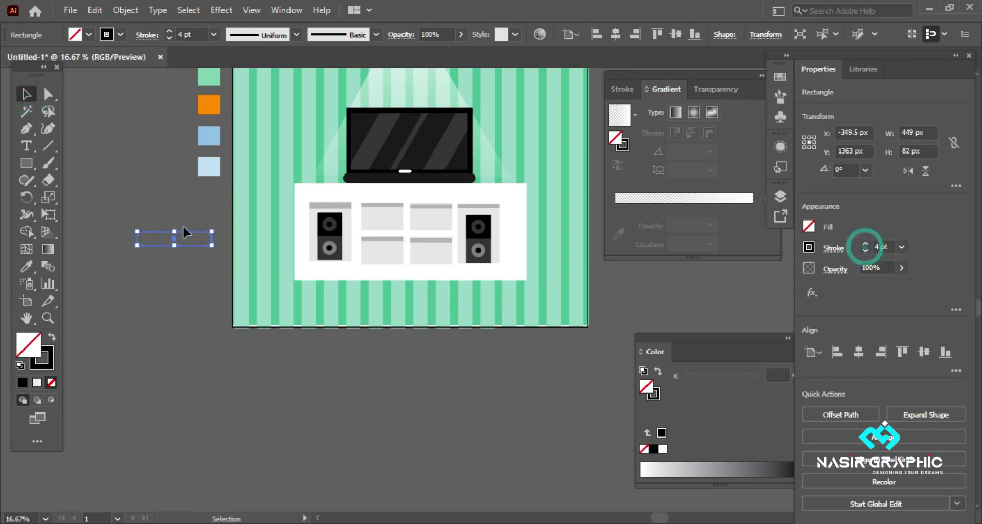
drag(187, 253, 189, 253)
click(205, 286)
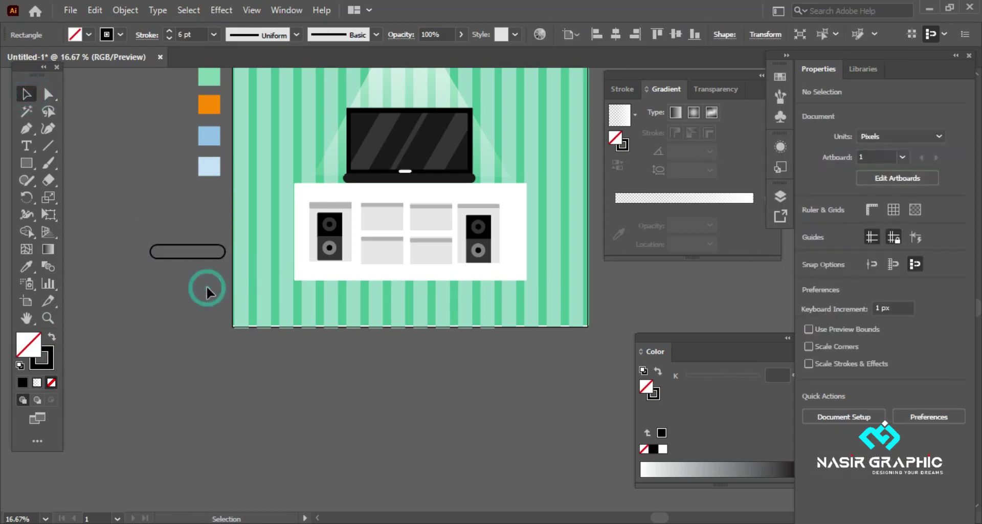
Try trimming the bar's left end with a small overlapping rectangle
drag(26, 162, 74, 164)
mouse_move(142, 227)
mouse_down()
mouse_move(163, 273)
mouse_move(82, 184)
mouse_up()
key(v)
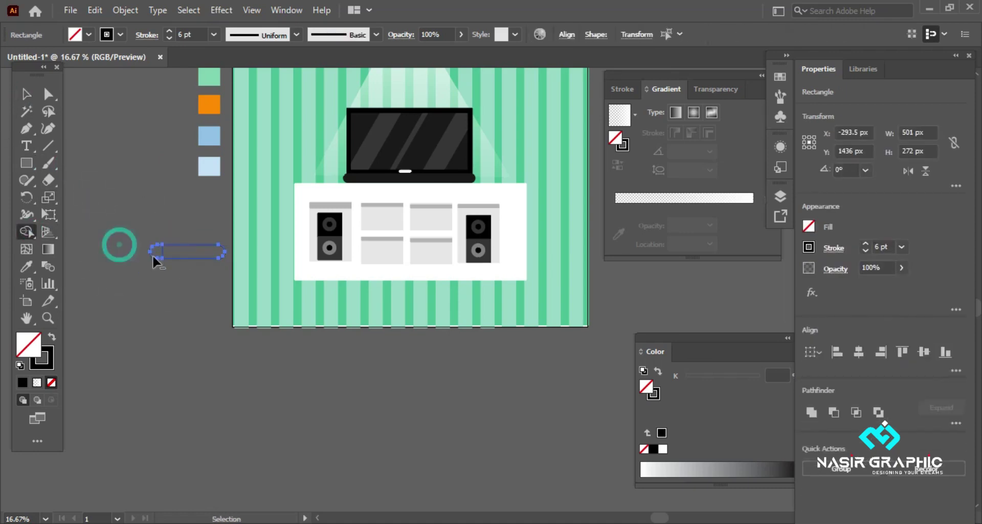
alt+click(156, 251)
click(29, 97)
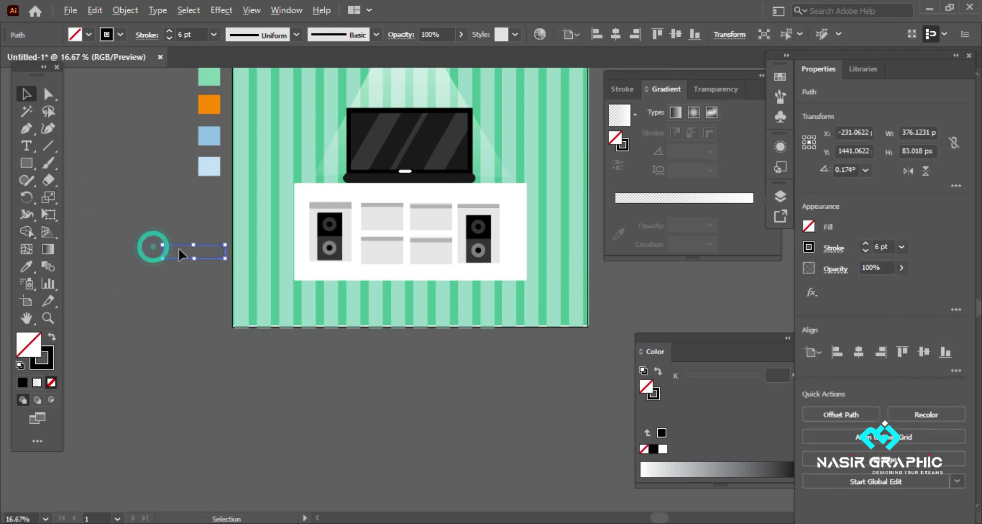
click(210, 288)
Cut the bar's outline at its left end with Scissors, leaving it open
scroll(213, 287, up, 1)
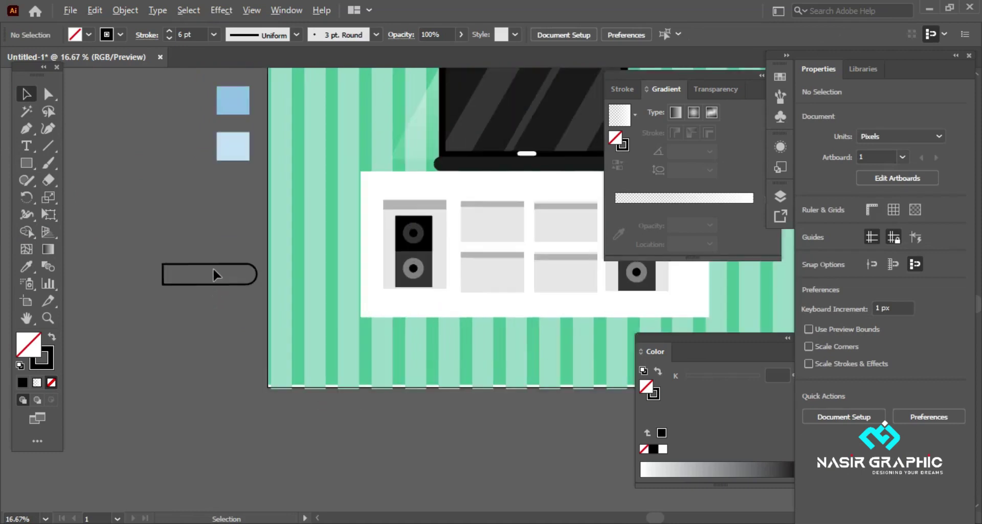
click(232, 284)
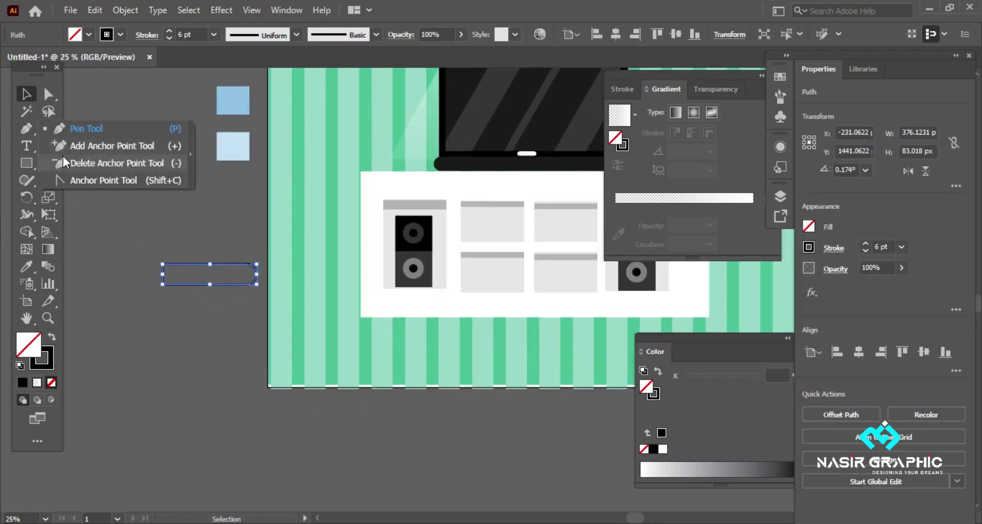
click(49, 179)
click(86, 193)
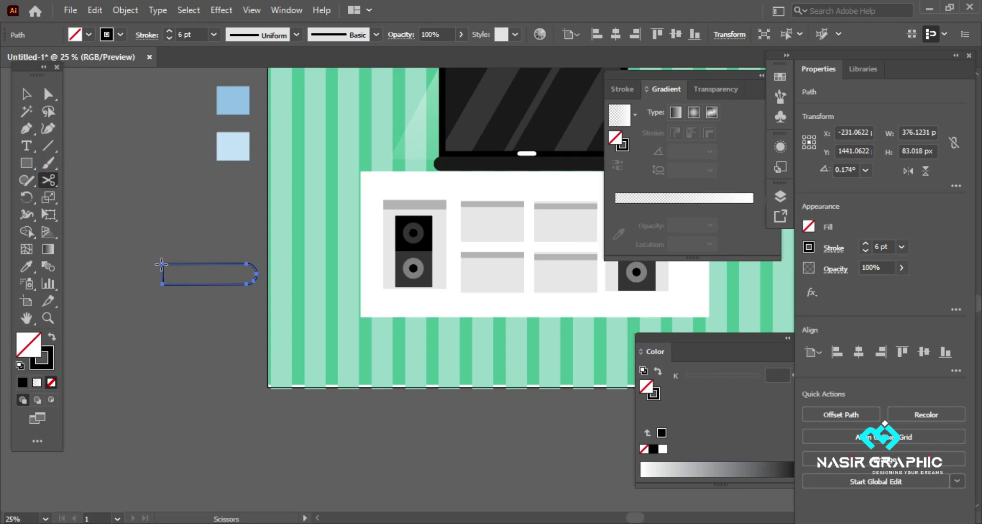
click(163, 284)
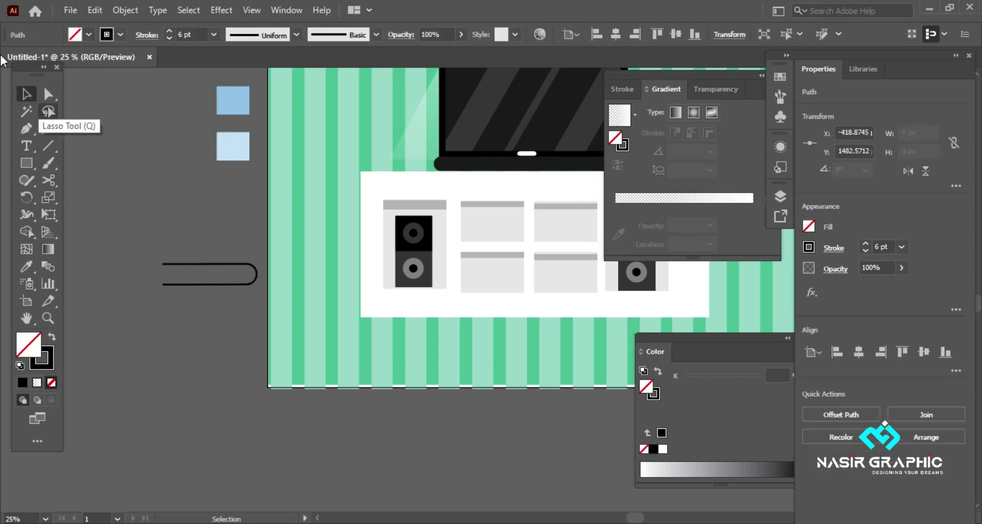
click(240, 327)
click(205, 273)
shift+click(256, 285)
Fill the bar white, stroke it dark blue, and move it toward the room
click(89, 34)
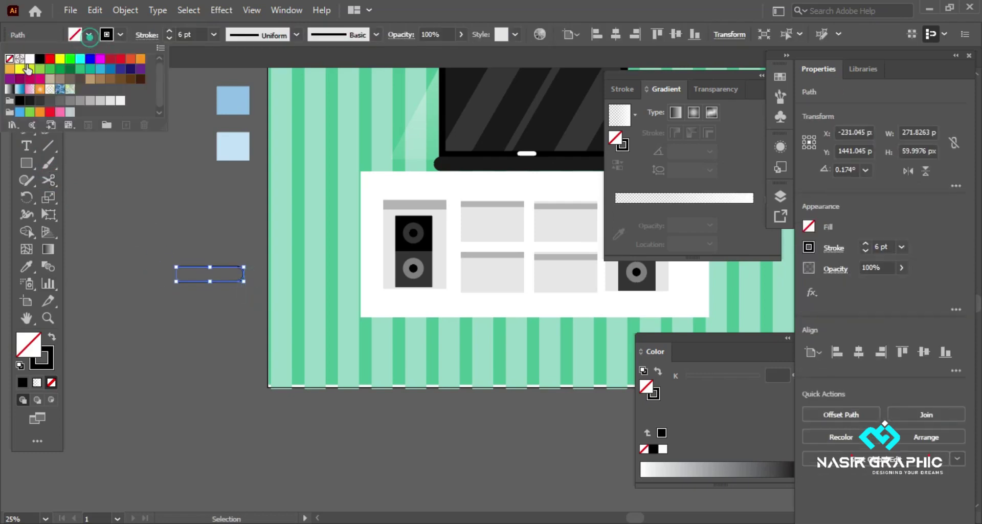
click(28, 61)
click(139, 173)
click(236, 271)
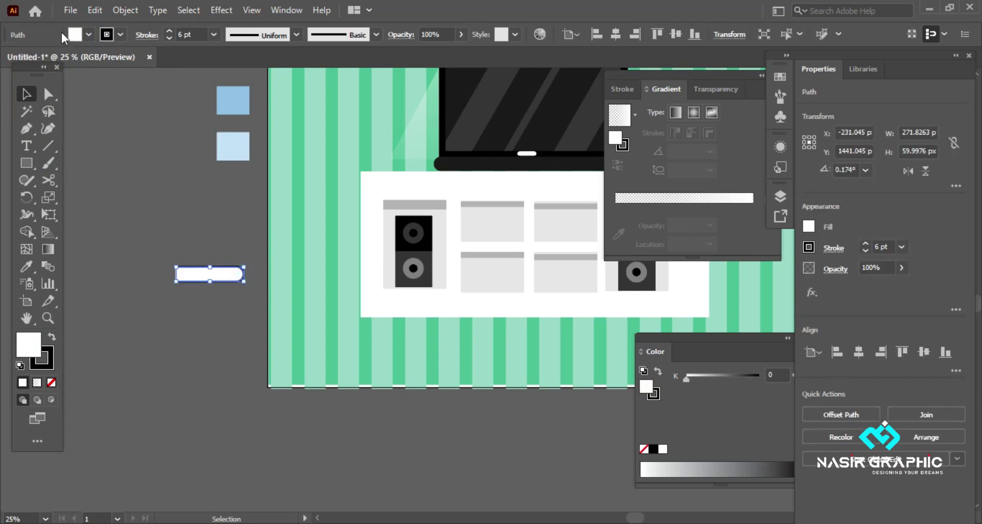
click(120, 34)
click(124, 72)
drag(218, 281, 512, 228)
Reduce the bar's outline weight and trim the outer polygon off the plant pot
click(865, 250)
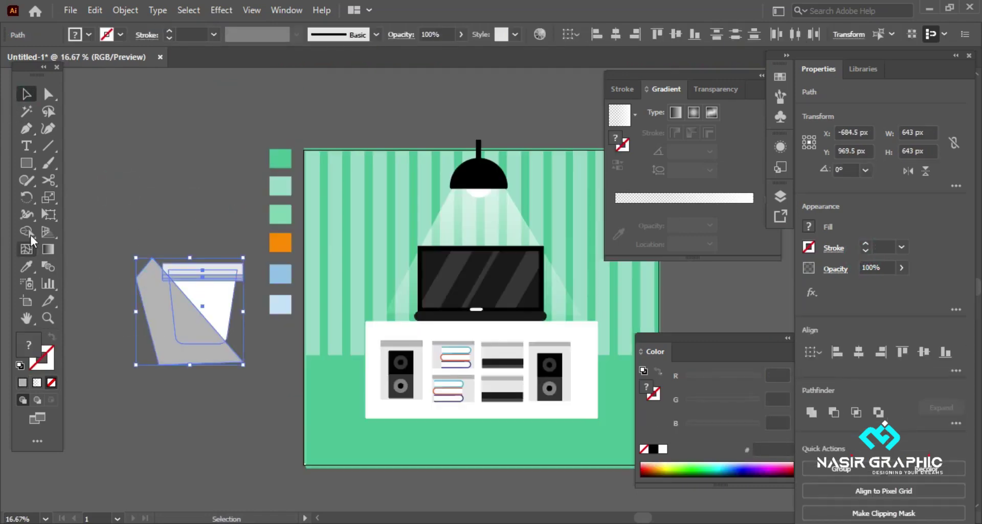
click(31, 235)
alt+click(154, 268)
alt+click(158, 320)
key(v)
click(189, 197)
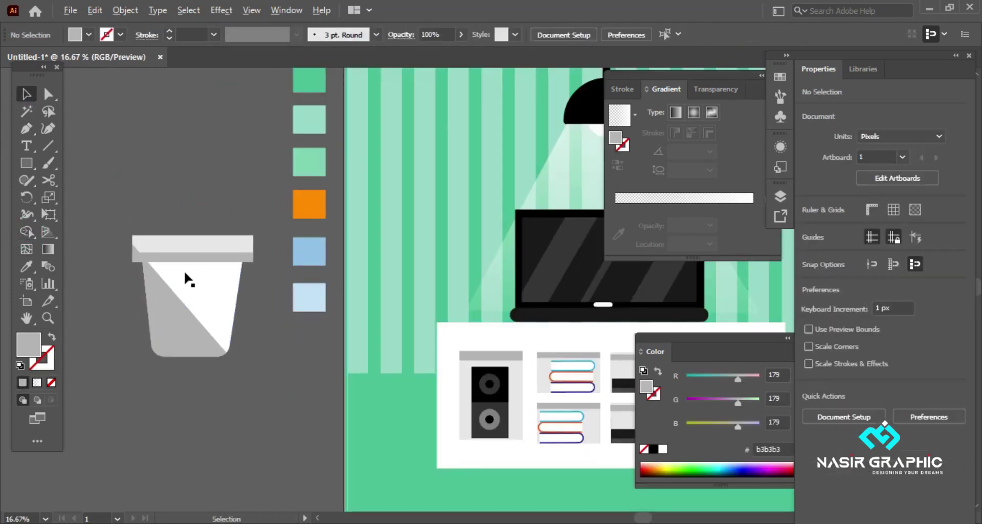
Fill the lower part of the pot rim with light grey
click(185, 256)
click(88, 34)
click(101, 103)
click(192, 170)
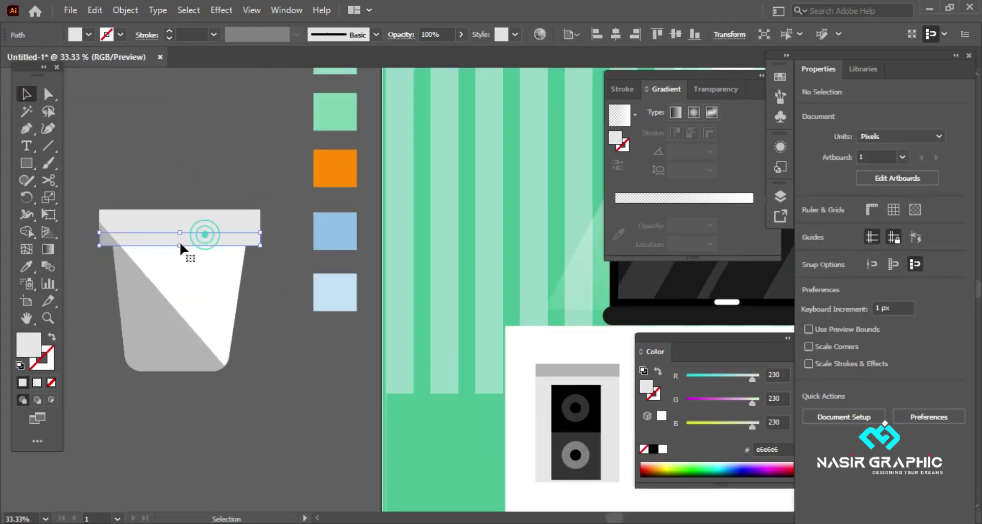
Shorten the upper rim strip to 50 px and round its corners
click(179, 223)
drag(178, 220, 178, 224)
click(49, 94)
drag(109, 228, 114, 236)
key(v)
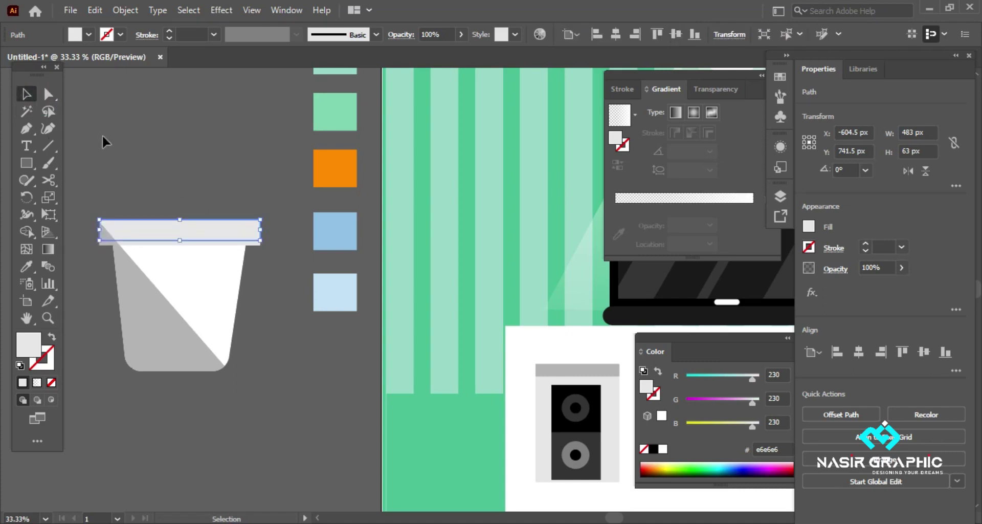
click(102, 134)
scroll(241, 280, down, 2)
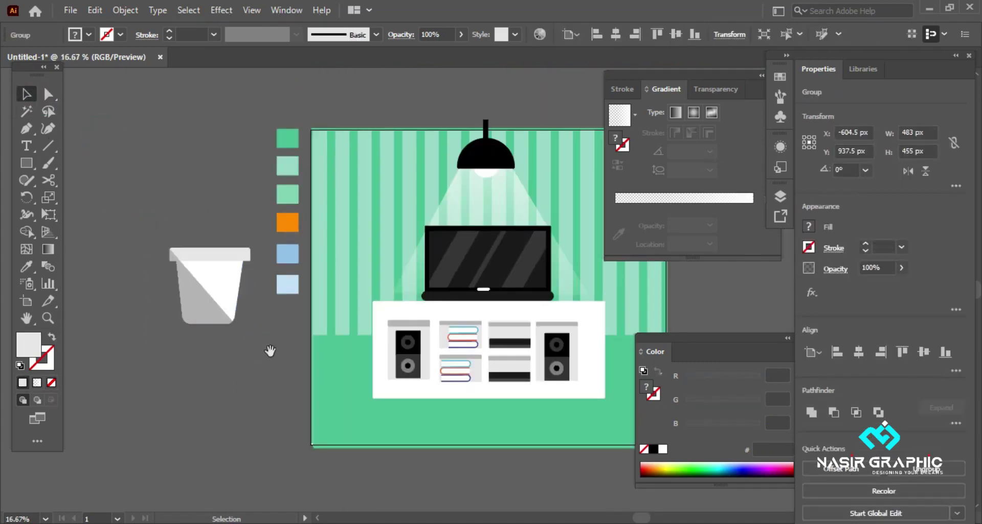
Move the plant pot beside the cabinet and stretch the green floor's left edge outward
mouse_move(221, 224)
mouse_down()
mouse_move(366, 207)
mouse_move(314, 275)
mouse_up()
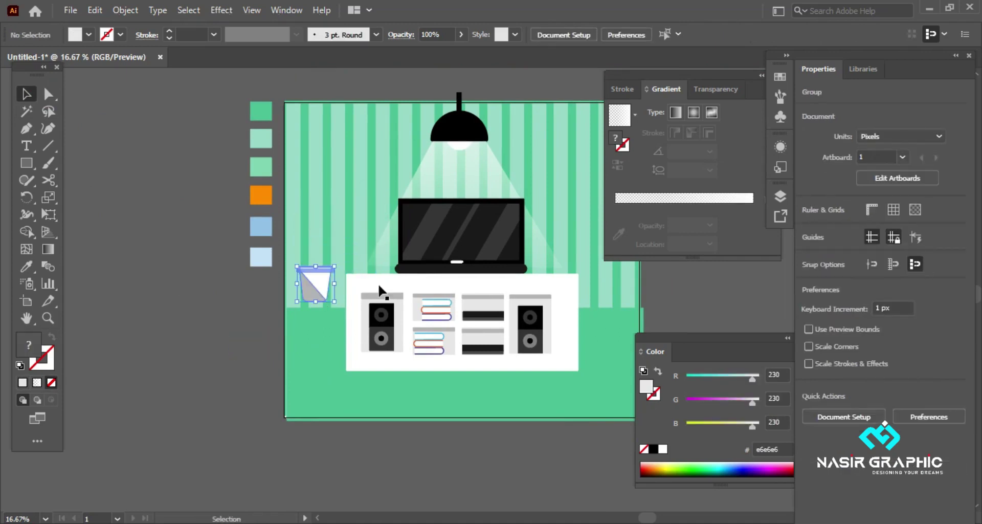
click(305, 366)
ctrl+click(339, 407)
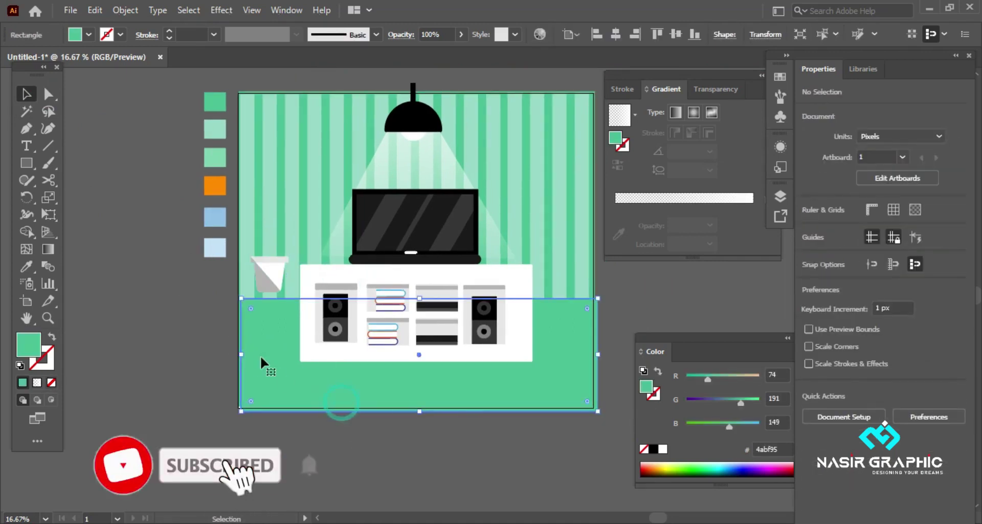
drag(241, 354, 235, 354)
key(ctrl+shift+a)
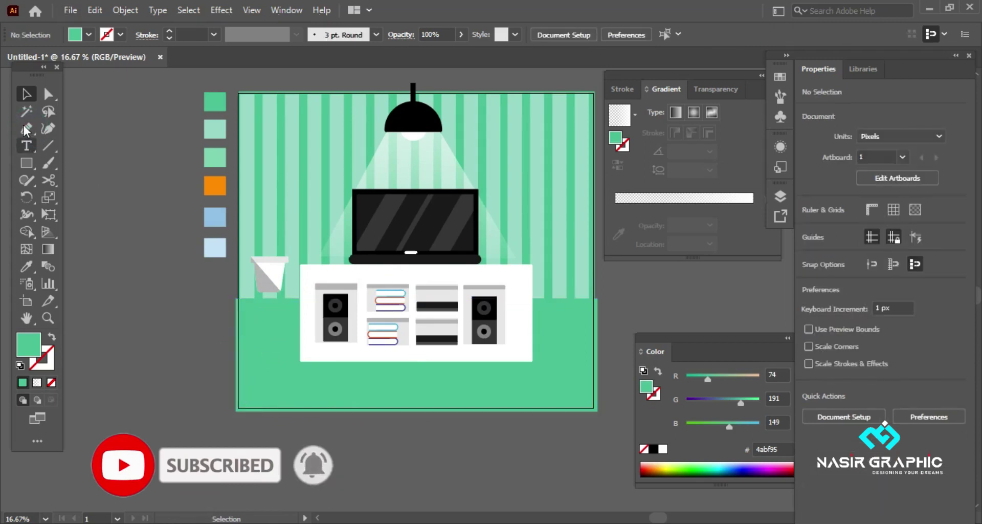
Draw a curved green leaf rising from the pot with the Pen tool
click(25, 129)
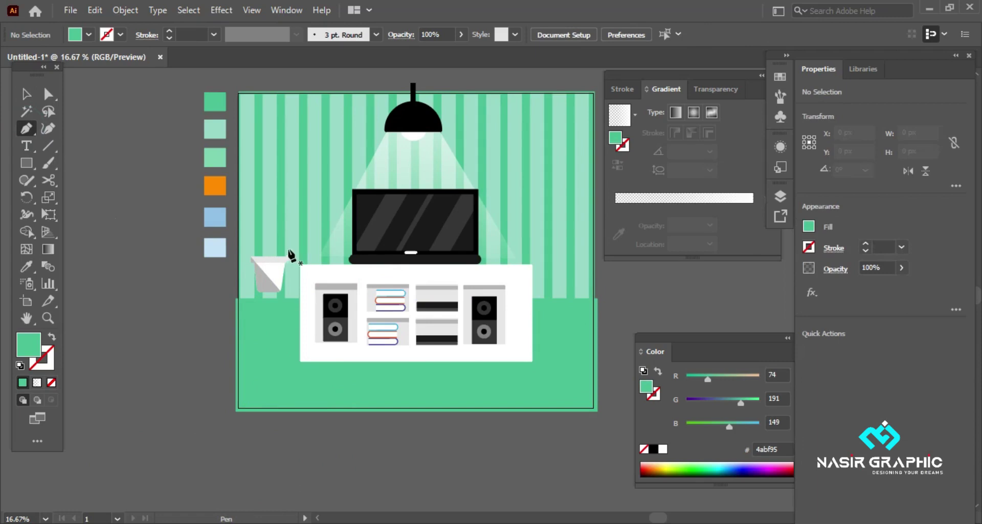
scroll(275, 258, up, 1)
drag(298, 210, 312, 202)
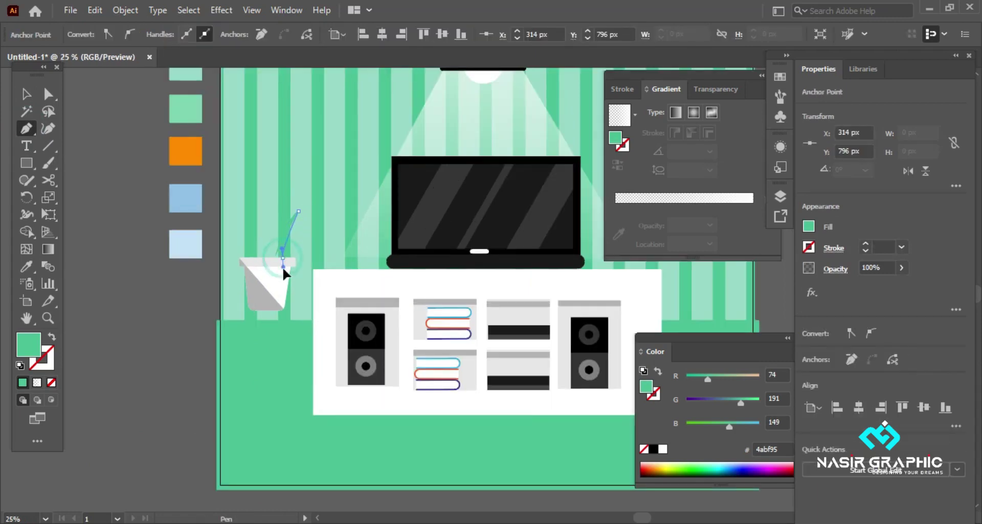
click(22, 93)
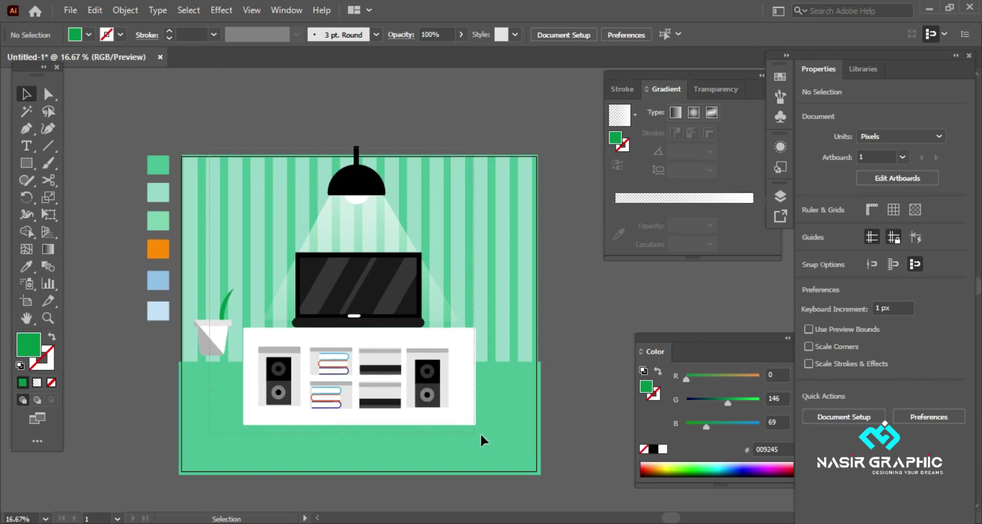
Shrink and lower the TV, cabinet and lamp, then raise the lamp about 98 px
drag(480, 433, 194, 149)
drag(476, 285, 432, 292)
drag(367, 282, 373, 314)
click(576, 295)
mouse_move(354, 227)
mouse_down()
mouse_move(354, 177)
mouse_move(356, 189)
mouse_up()
click(406, 296)
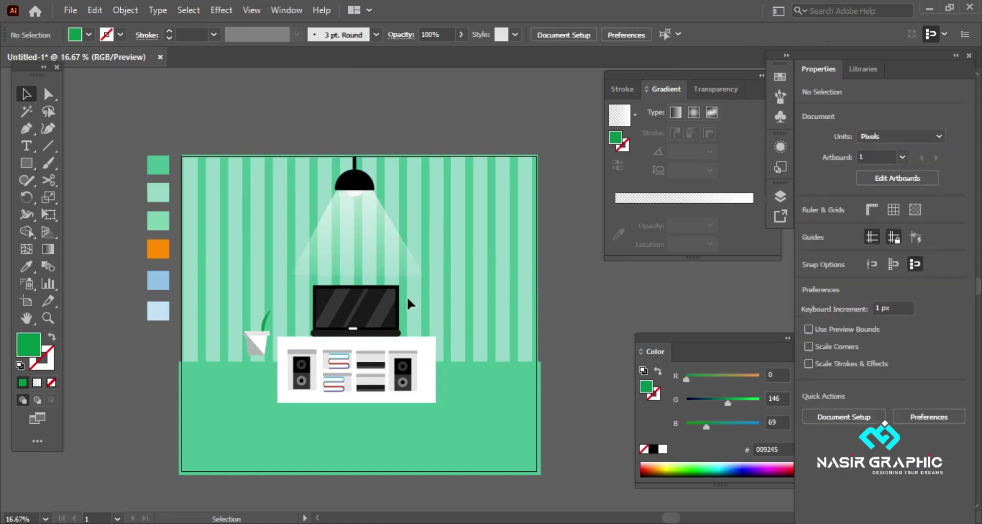
click(358, 286)
click(532, 309)
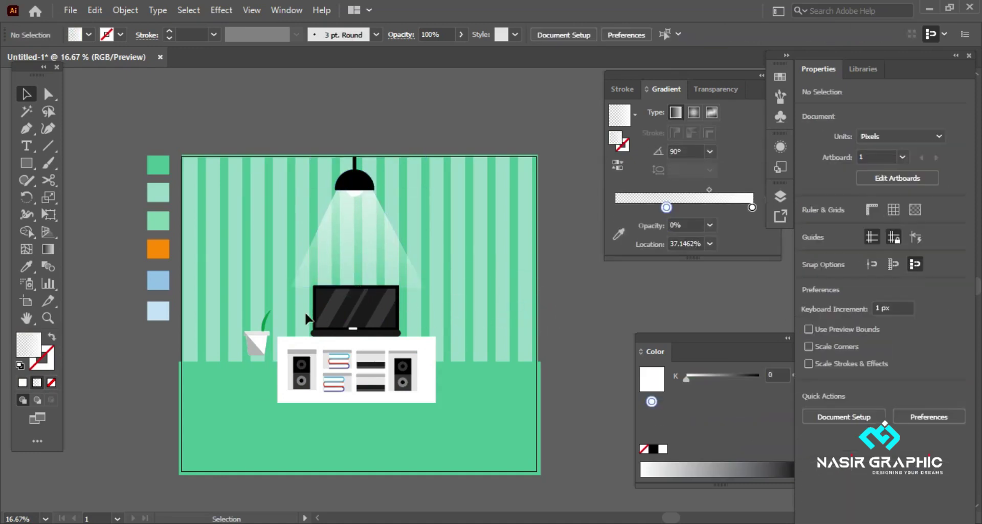
Nudge the plant pot up and to the left
scroll(234, 335, up, 1)
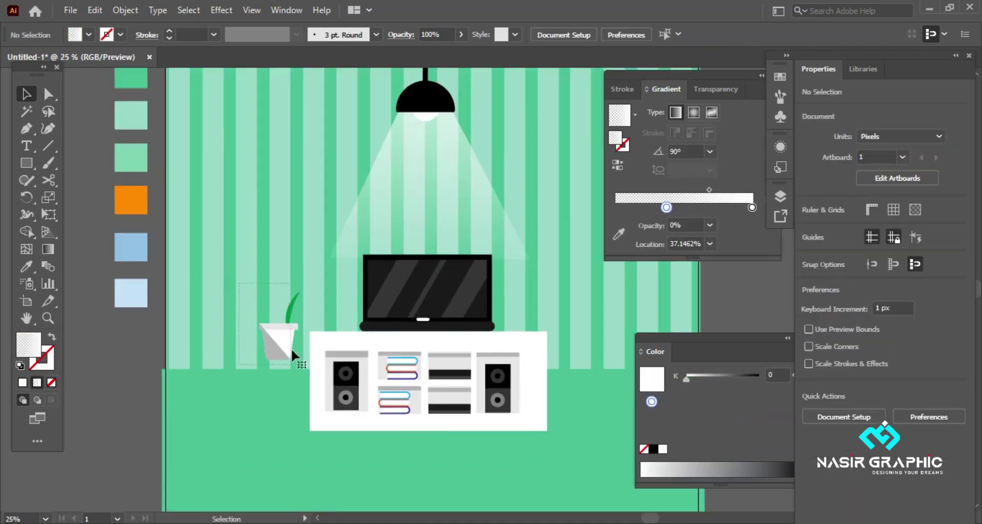
drag(284, 334, 263, 327)
click(285, 382)
scroll(271, 311, up, 1)
Raise the first leaf and draw a new closed leaf at the plant's upper left
mouse_move(258, 316)
mouse_down()
mouse_move(263, 279)
mouse_move(247, 305)
mouse_up()
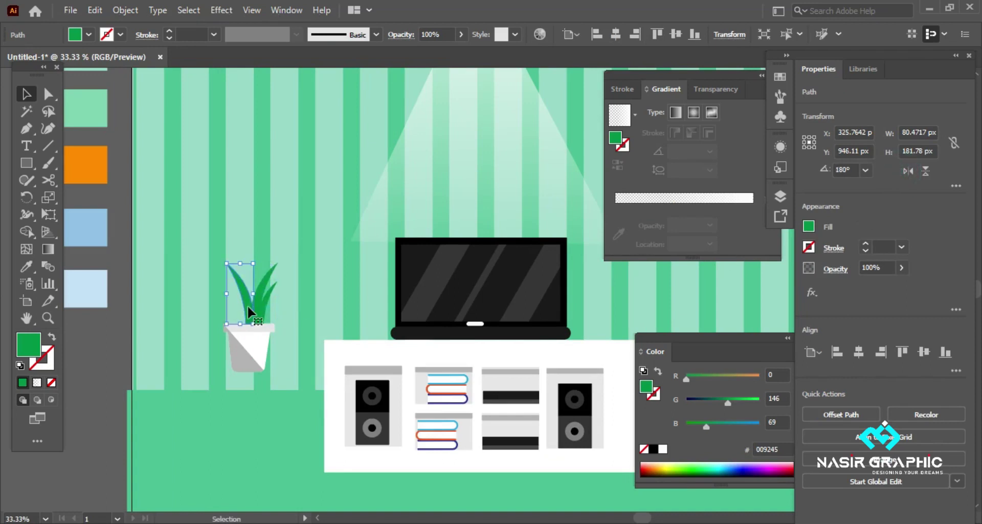
click(26, 131)
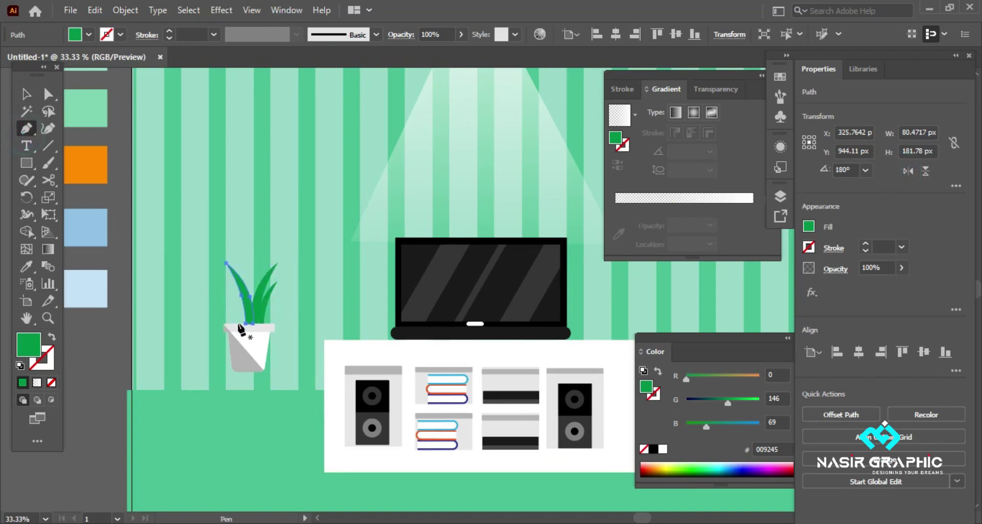
click(221, 259)
click(233, 323)
click(250, 324)
click(221, 260)
key(v)
click(238, 308)
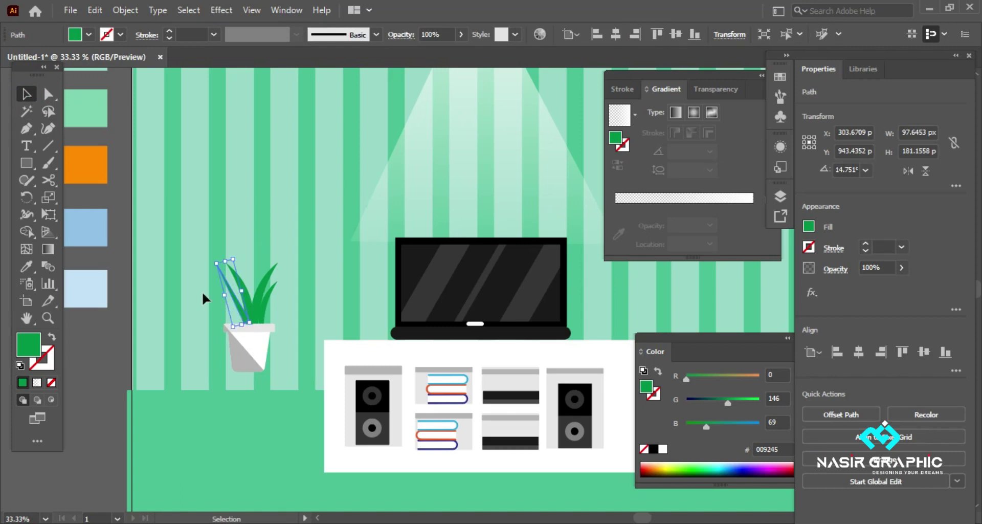
Move a leaf down onto the pot rim and reshape another from its right side
click(238, 307)
click(908, 171)
key(ctrl+plus)
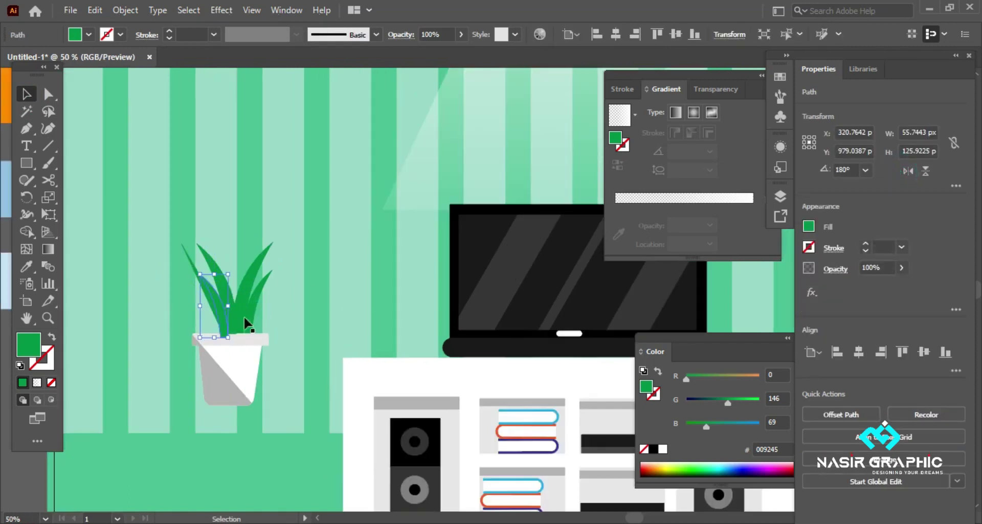
click(203, 327)
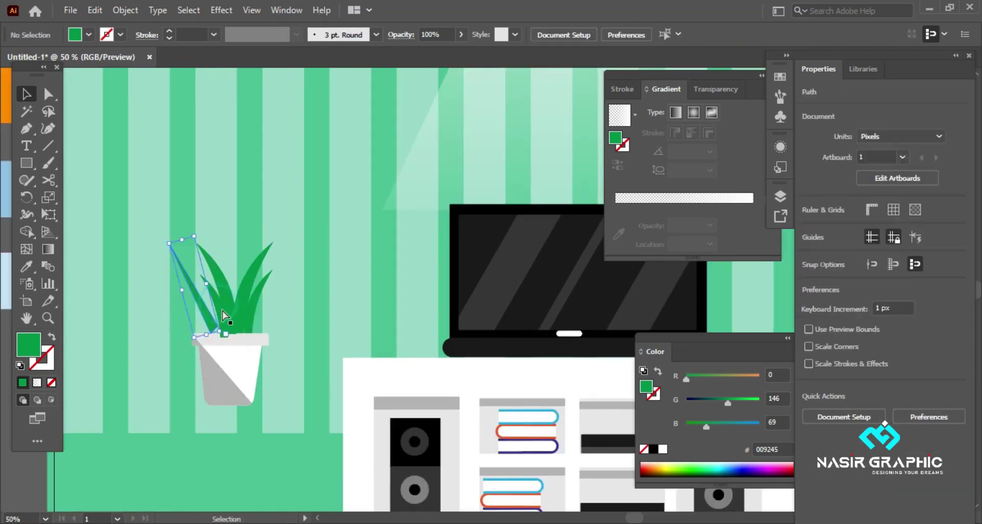
drag(223, 311, 227, 343)
click(217, 294)
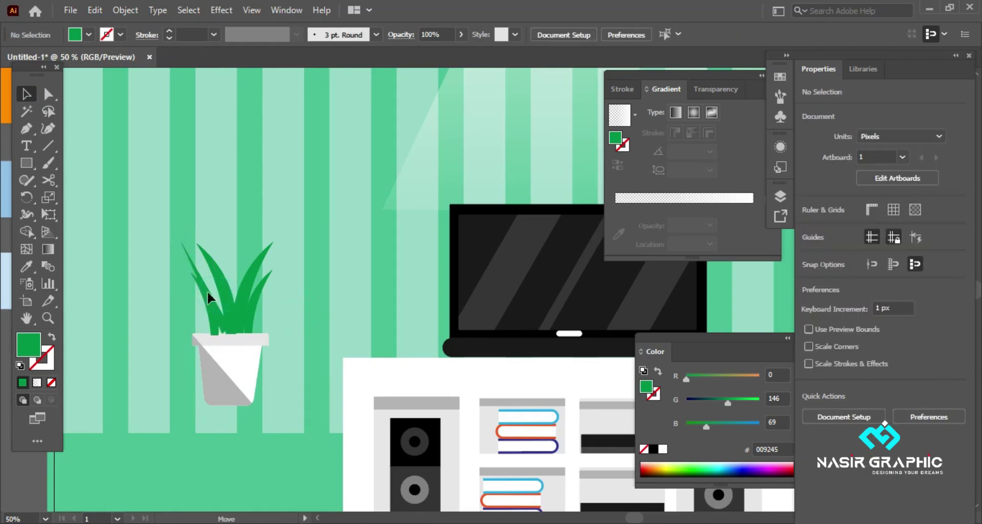
click(204, 288)
drag(272, 287, 245, 290)
Tilt the leftmost leaf about 14° outward
click(219, 372)
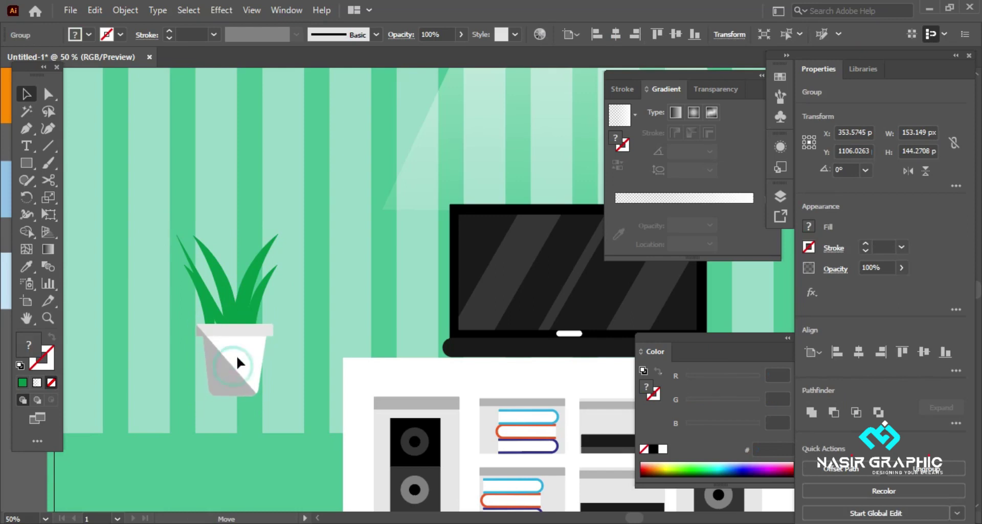
click(292, 322)
click(222, 318)
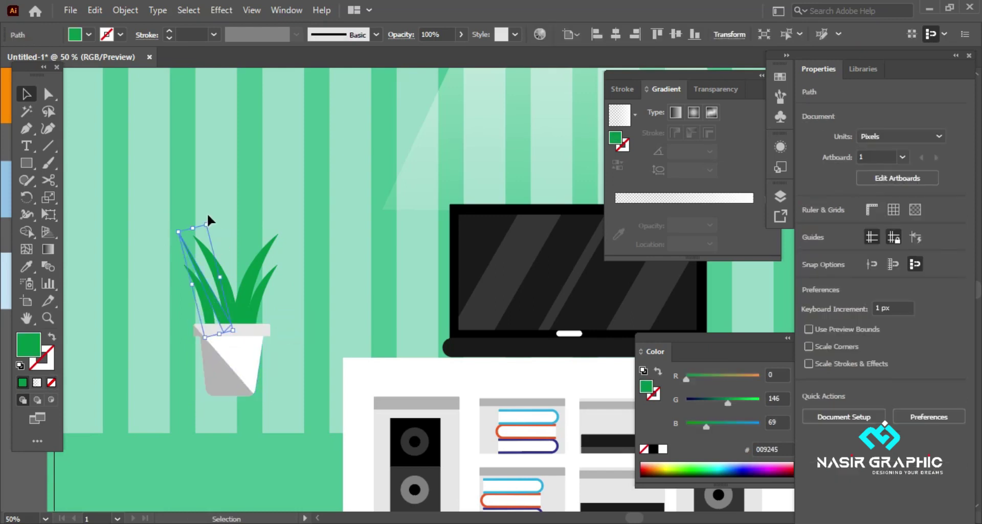
drag(207, 216, 218, 221)
click(281, 302)
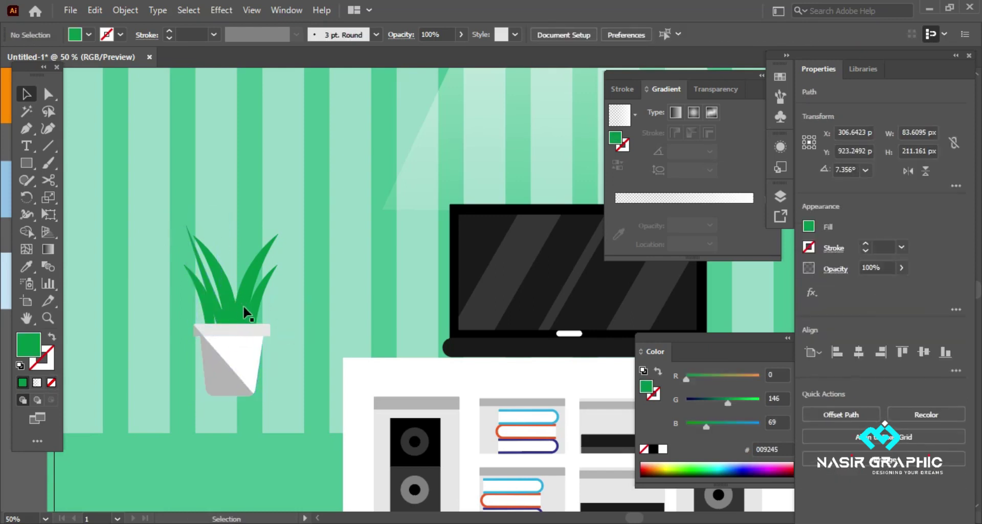
scroll(241, 283, up, 1)
click(225, 296)
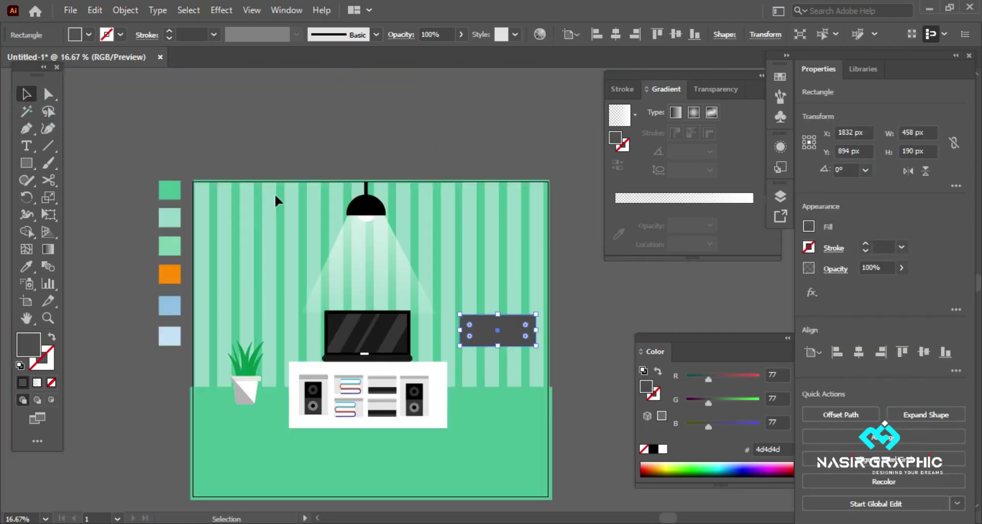
Create a -28 px offset inset of the grey box and fill it lighter grey
click(97, 11)
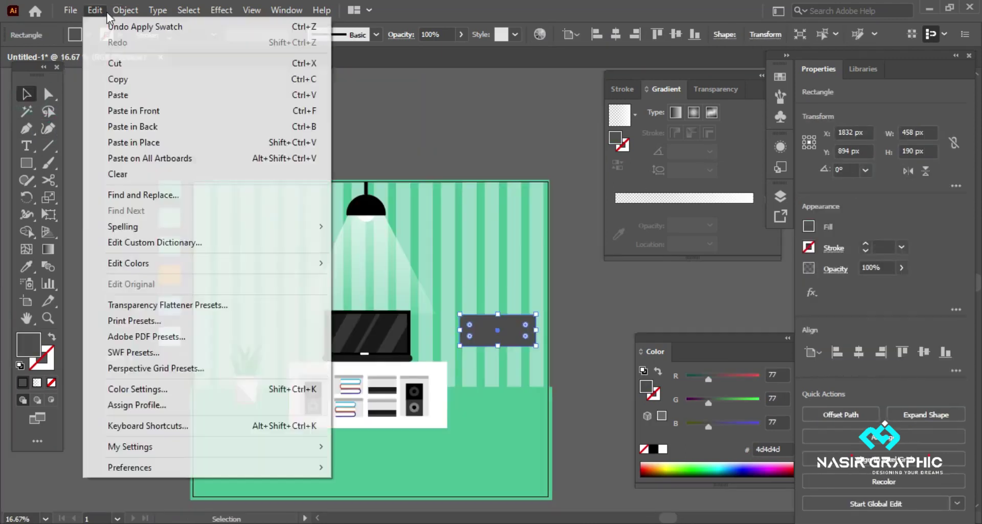
click(391, 399)
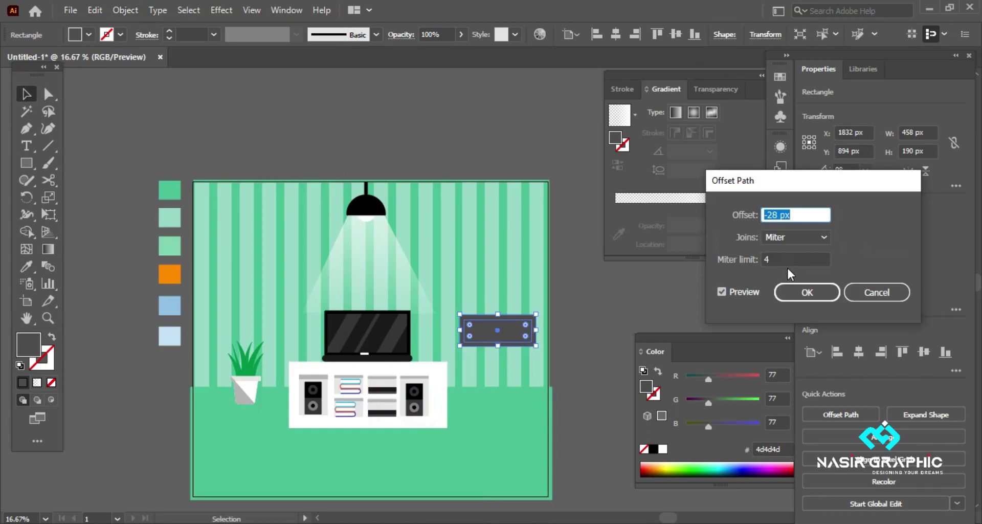
click(807, 292)
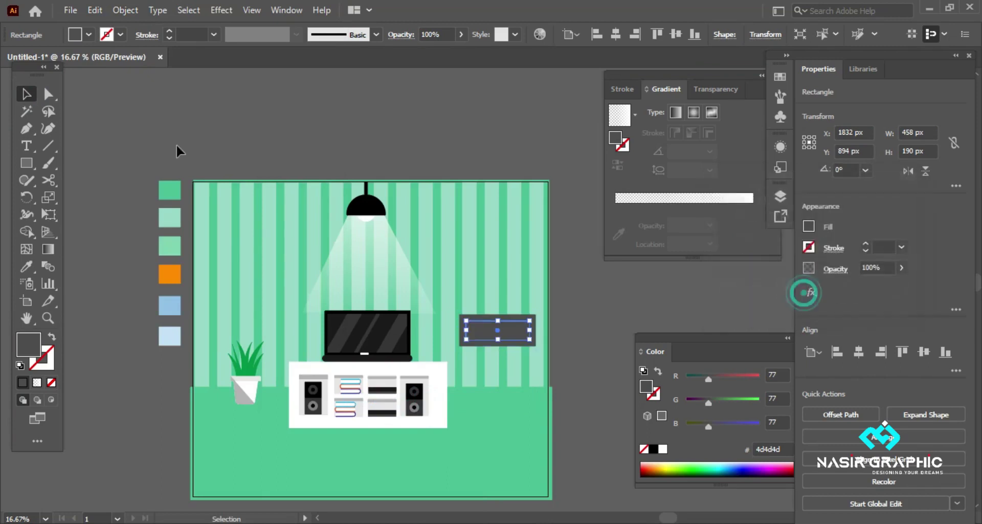
click(88, 34)
click(74, 105)
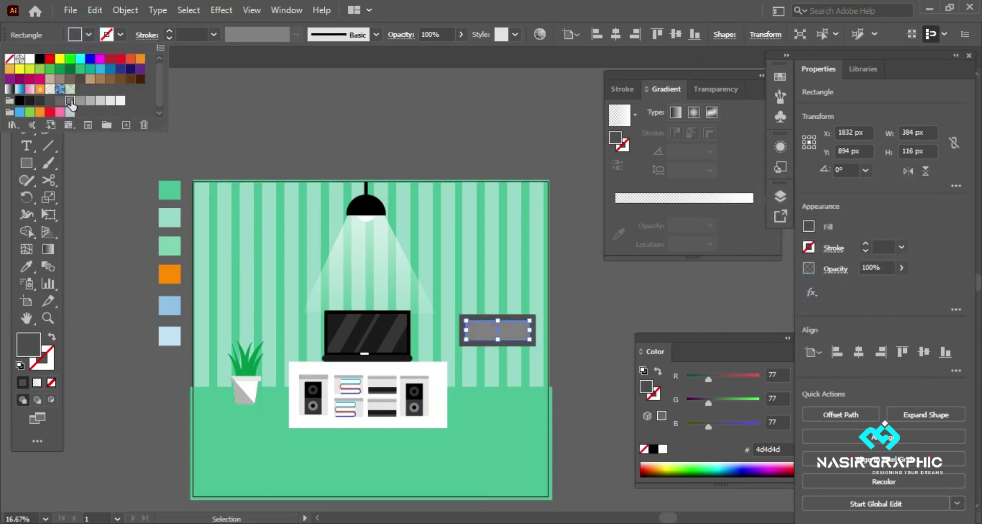
click(390, 113)
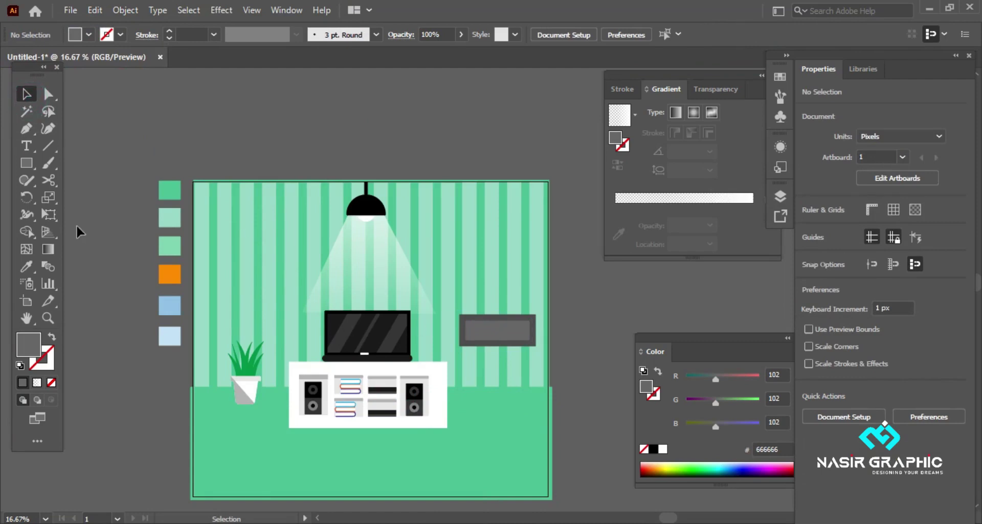
Draw a thin dark-grey rounded bar inside the grey frame as a handle
click(65, 180)
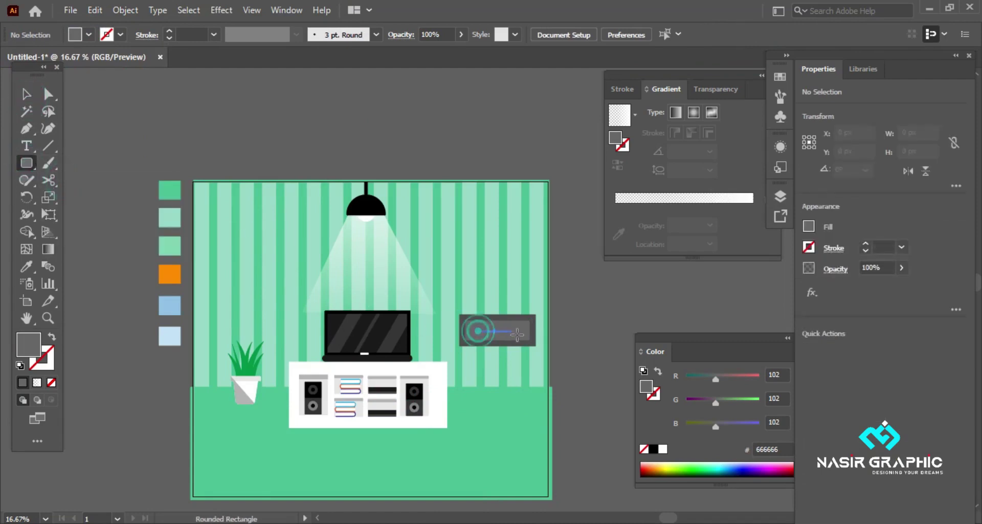
drag(522, 334, 523, 335)
click(27, 93)
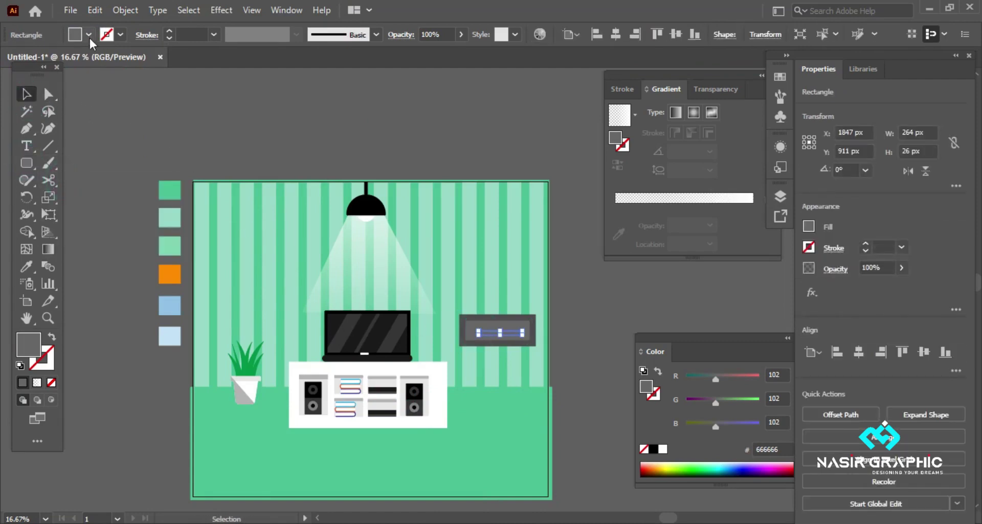
click(88, 34)
click(49, 101)
key(Escape)
key(ctrl+equal)
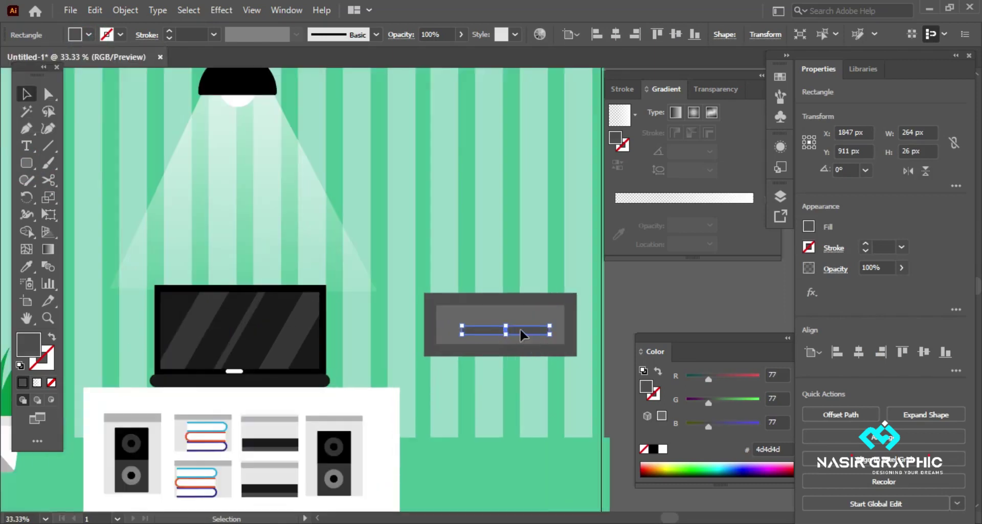
Select the whole drawer group and move it down toward the floor
scroll(523, 326, down, 2)
scroll(505, 327, up, 1)
click(474, 334)
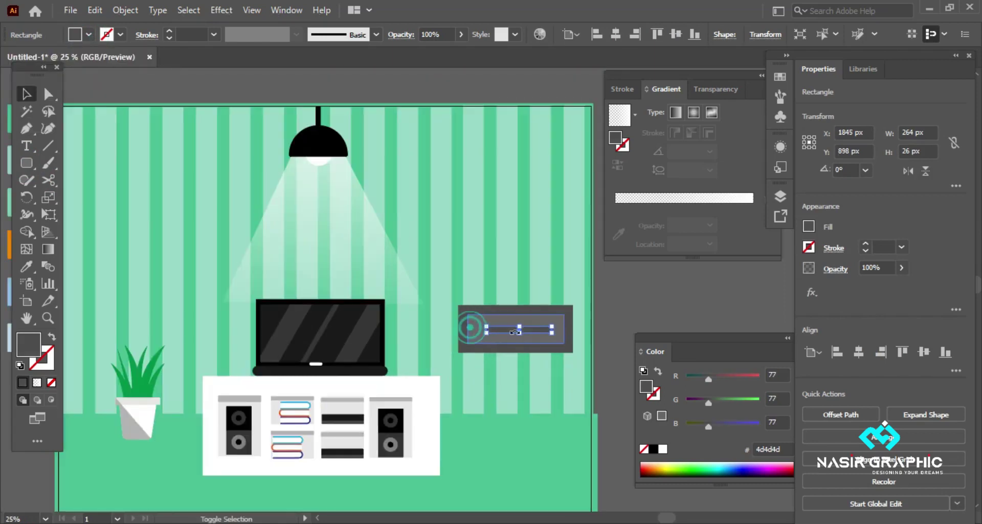
click(859, 352)
key(ctrl+z)
click(516, 333)
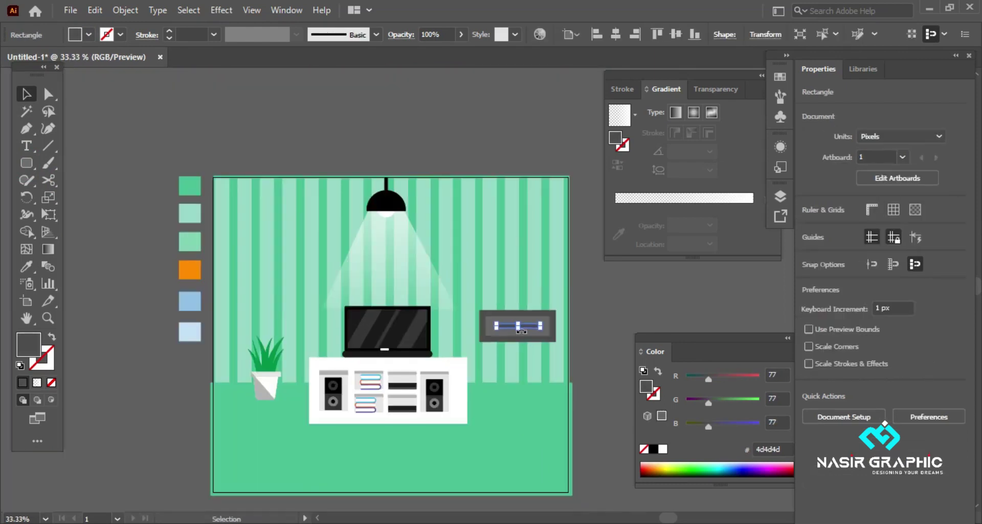
scroll(524, 324, down, 1)
click(535, 344)
drag(527, 324, 530, 358)
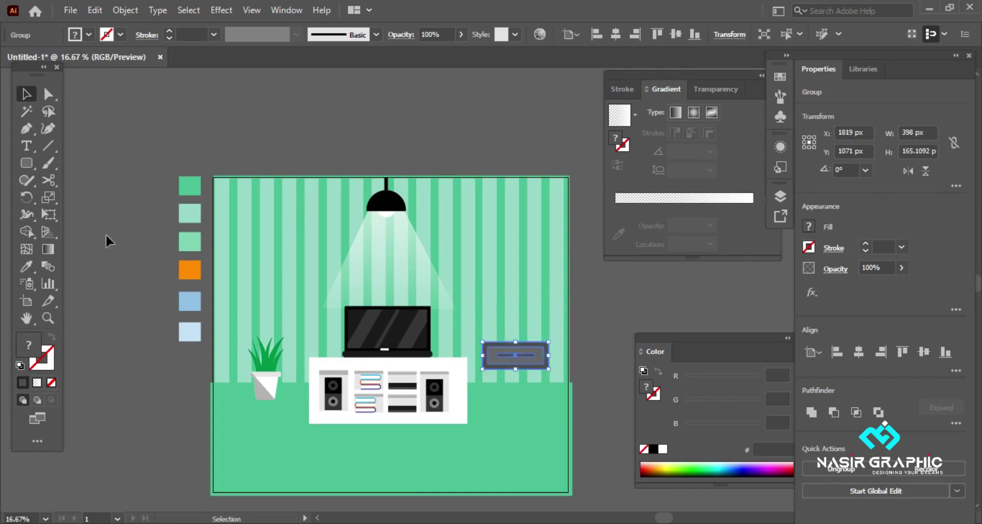
drag(28, 161, 71, 164)
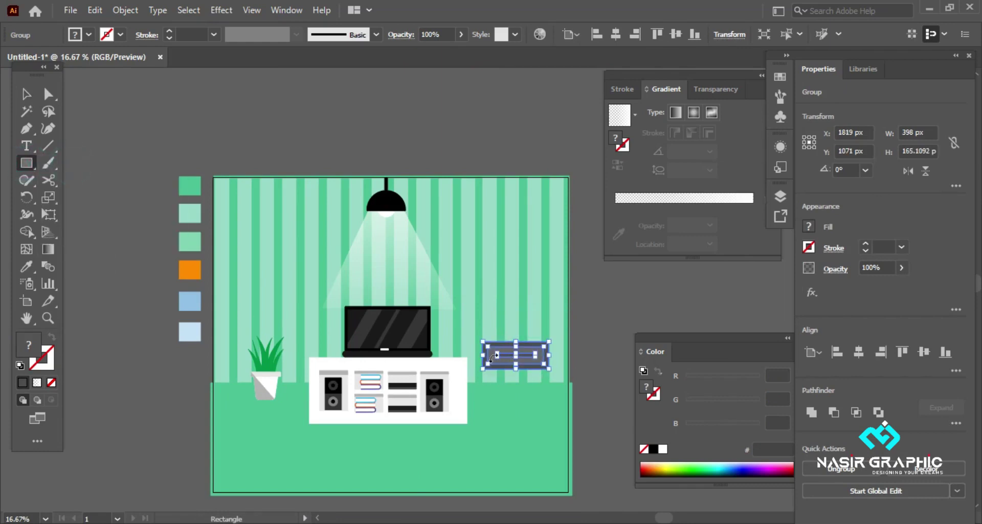
Draw a rectangle under the drawer box with an 11 pt black outline and no fill
click(495, 376)
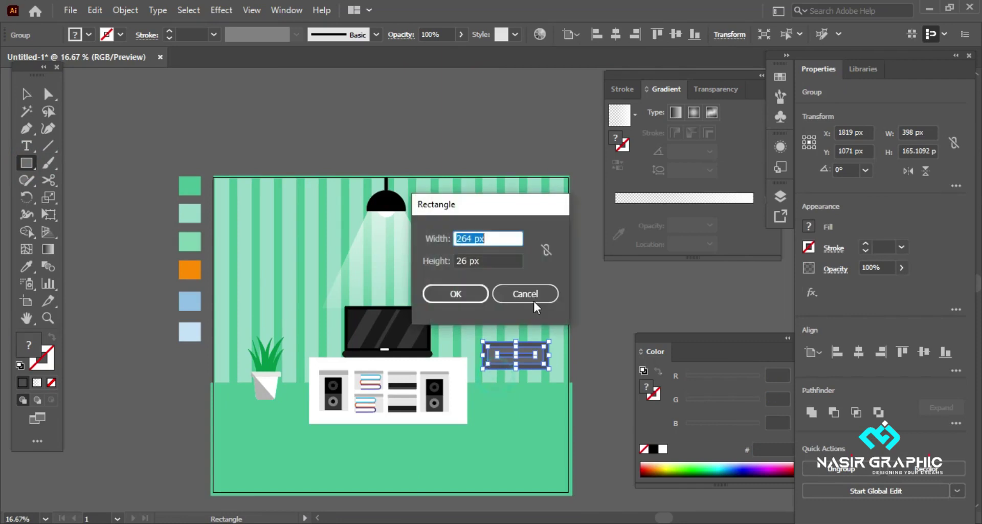
click(523, 292)
ctrl+click(77, 109)
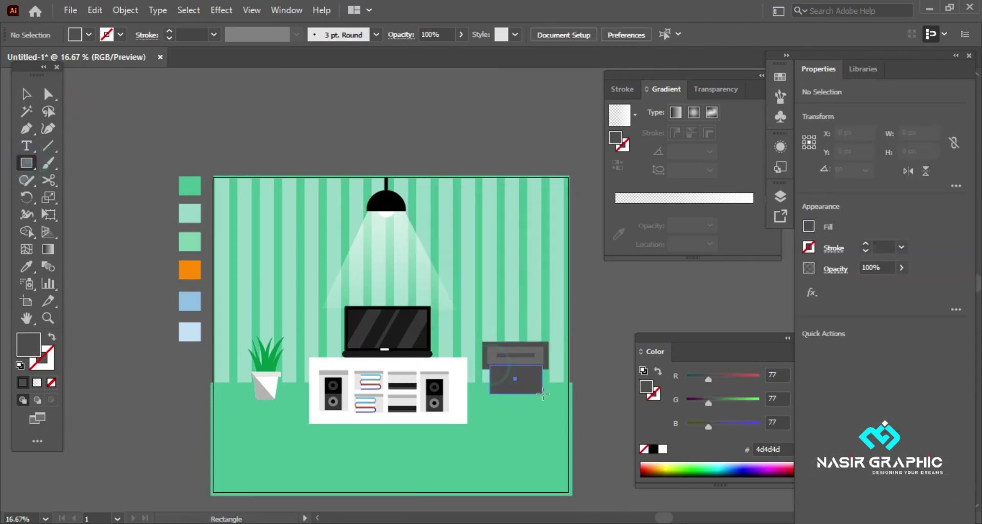
drag(489, 364, 542, 394)
key(shift+x)
key(v)
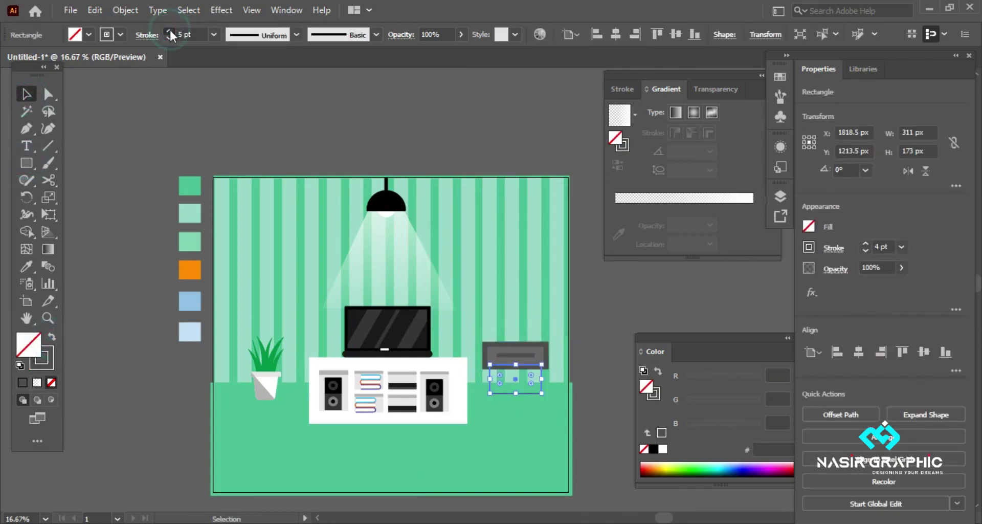
click(120, 35)
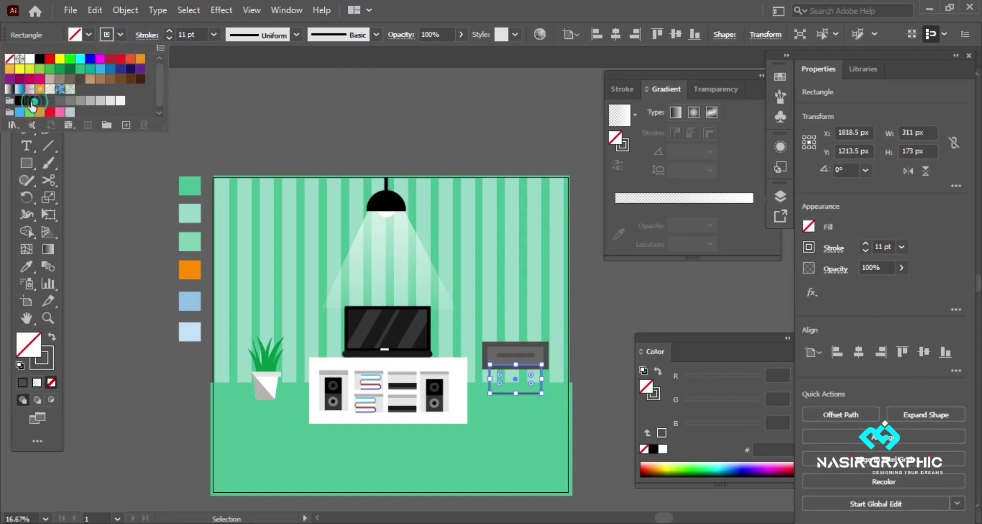
click(38, 105)
Shorten the leg frame, add a leg line to the floor, and copy it right
scroll(537, 367, up, 1)
click(533, 348)
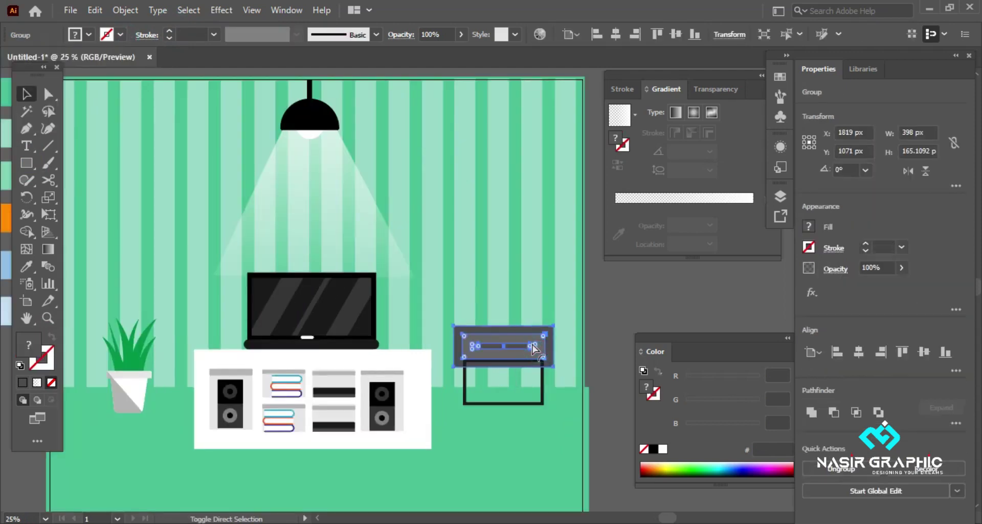
click(498, 409)
drag(503, 402, 503, 398)
click(30, 128)
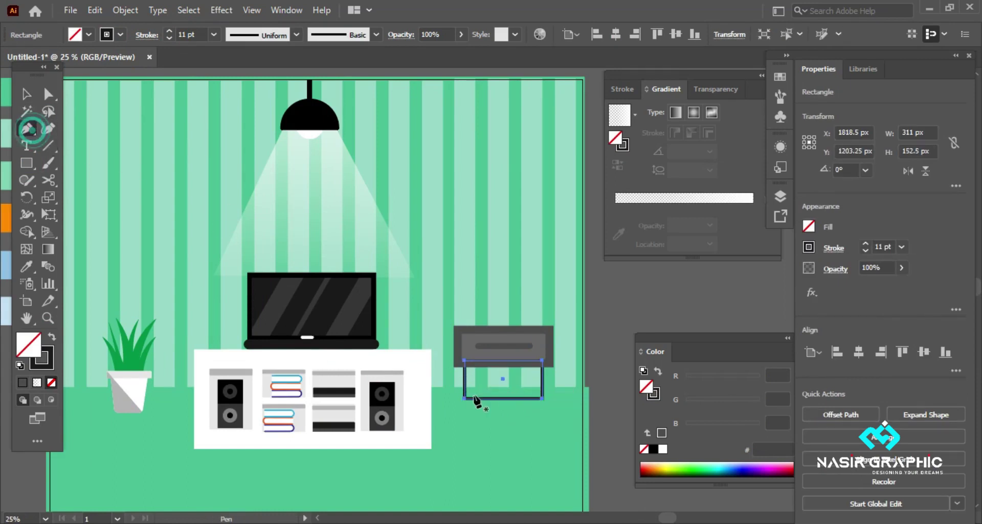
click(466, 428)
key(v)
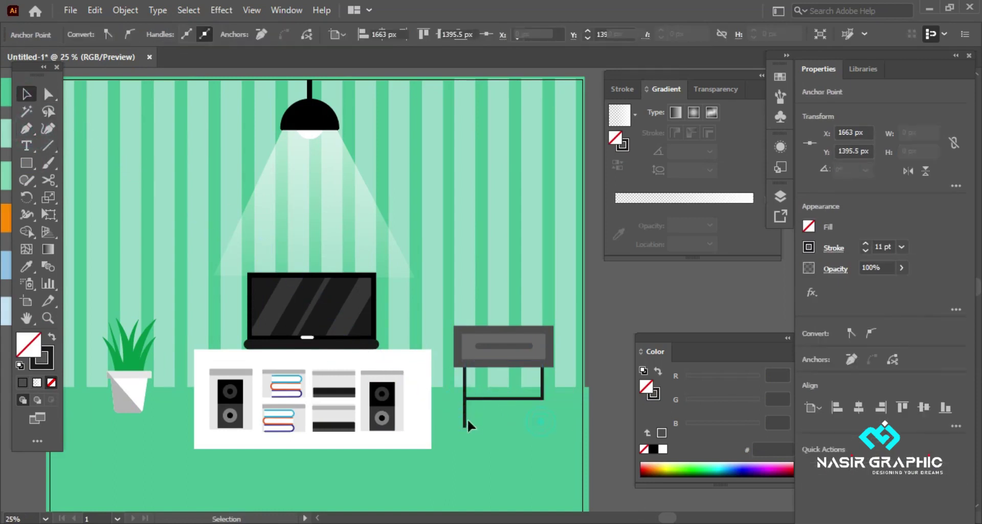
drag(468, 419, 542, 424)
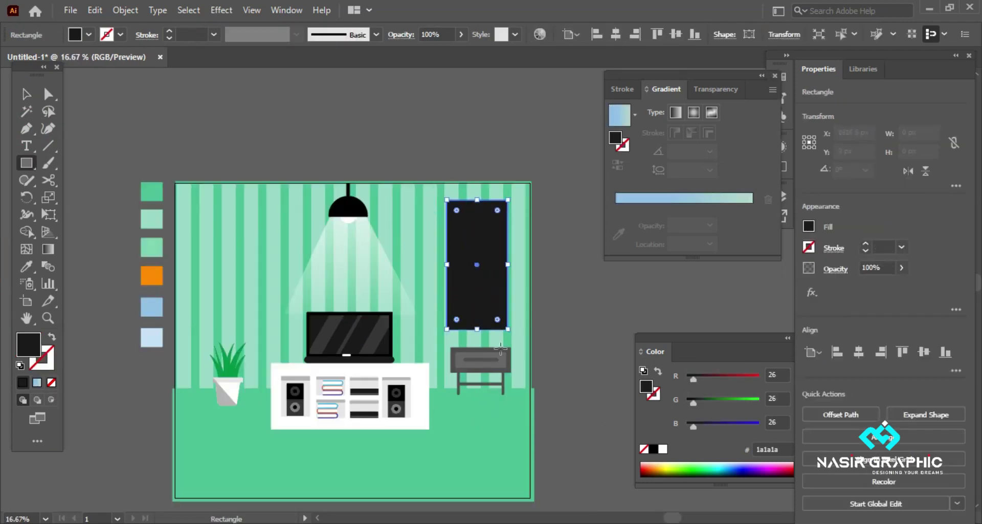
Create a -37 px inset offset copy of the dark window rectangle
click(28, 97)
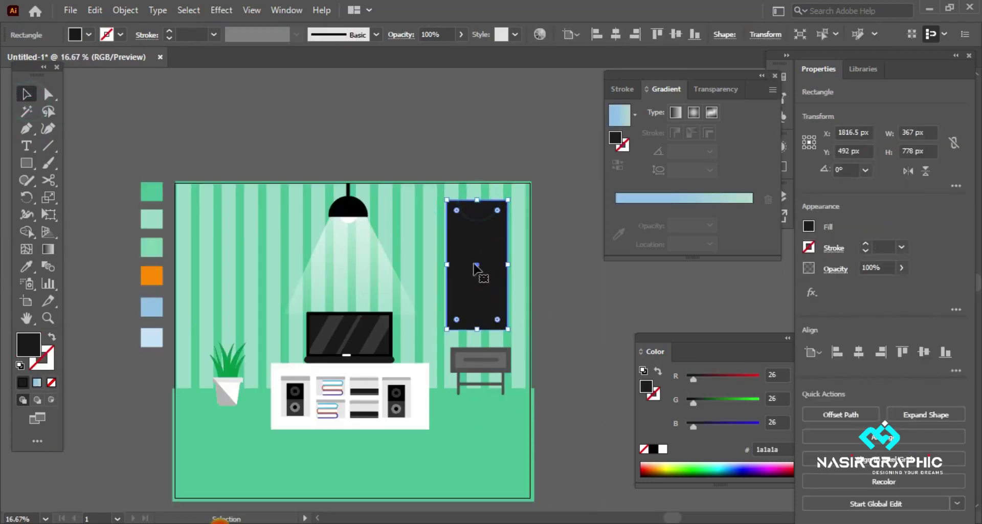
click(125, 10)
click(511, 376)
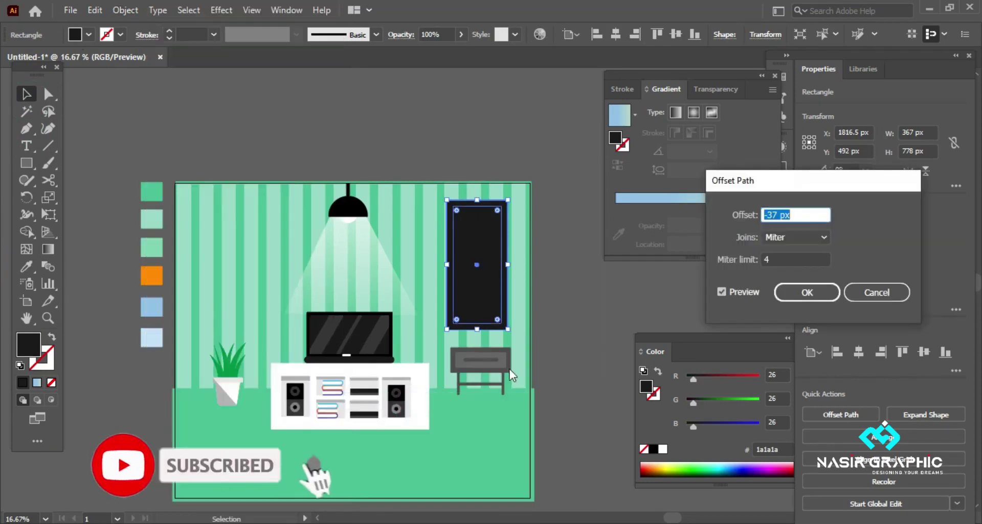
click(806, 292)
Fill the inner pane with a blue-to-green gradient, adjusting the stops to 33.41%
click(89, 34)
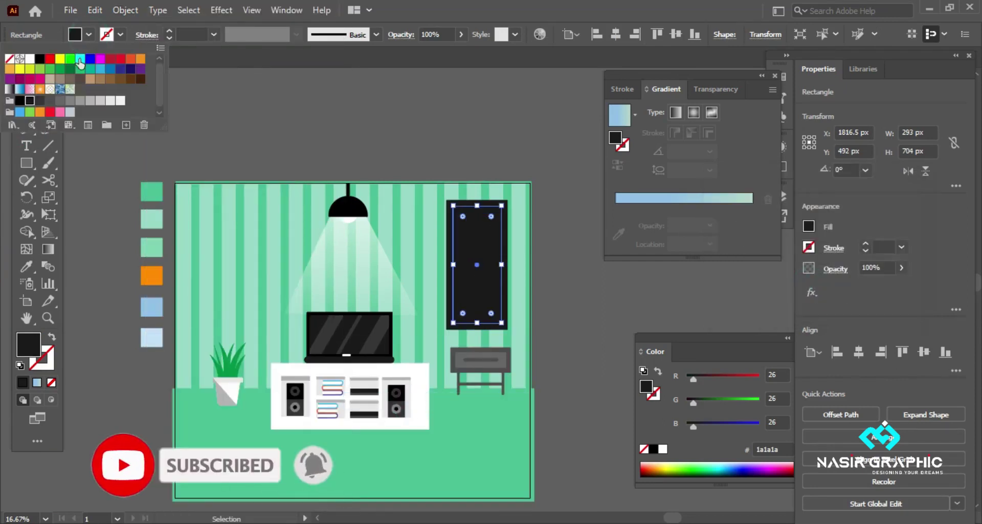
click(37, 382)
drag(665, 224, 642, 223)
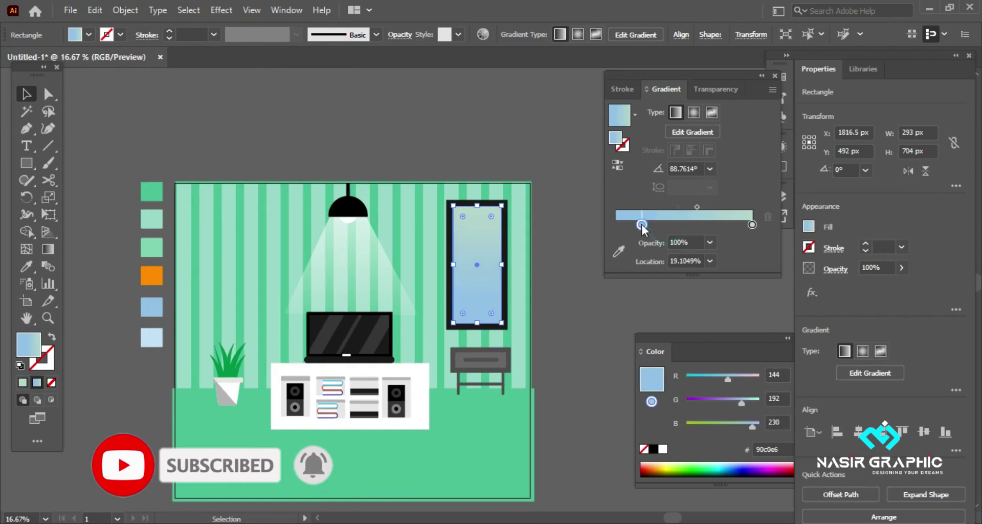
drag(713, 209, 678, 210)
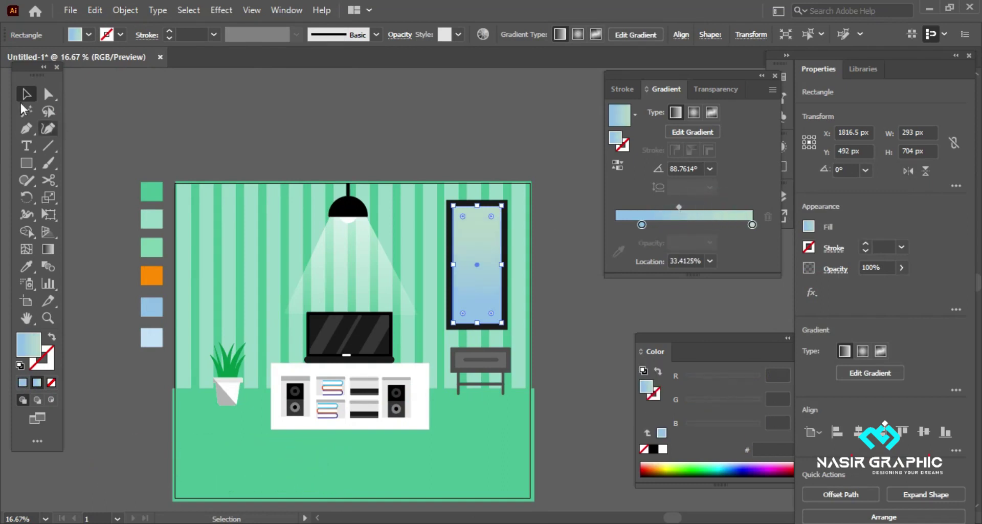
Draw a thin vertical bar down the window's middle in the dark frame colour
click(323, 109)
click(26, 163)
drag(481, 249, 476, 328)
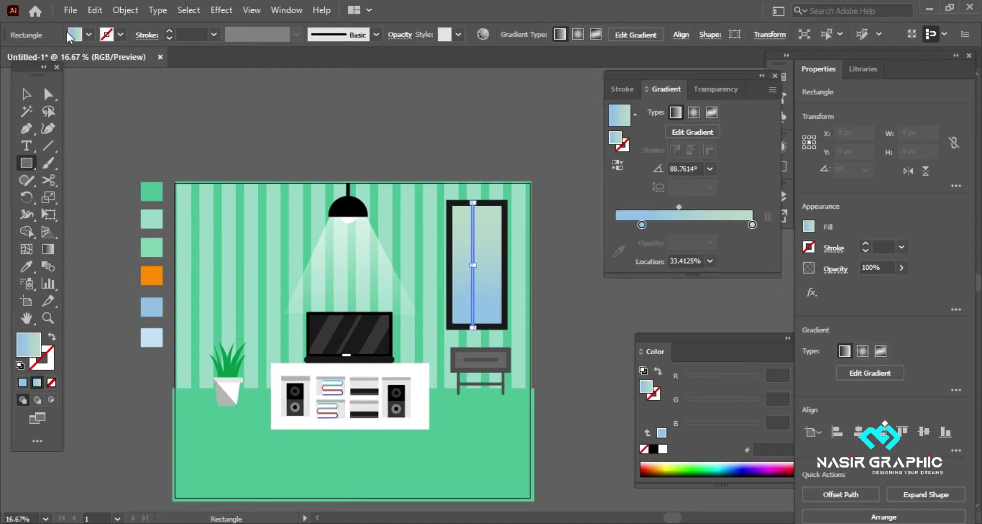
click(89, 35)
click(296, 143)
click(26, 266)
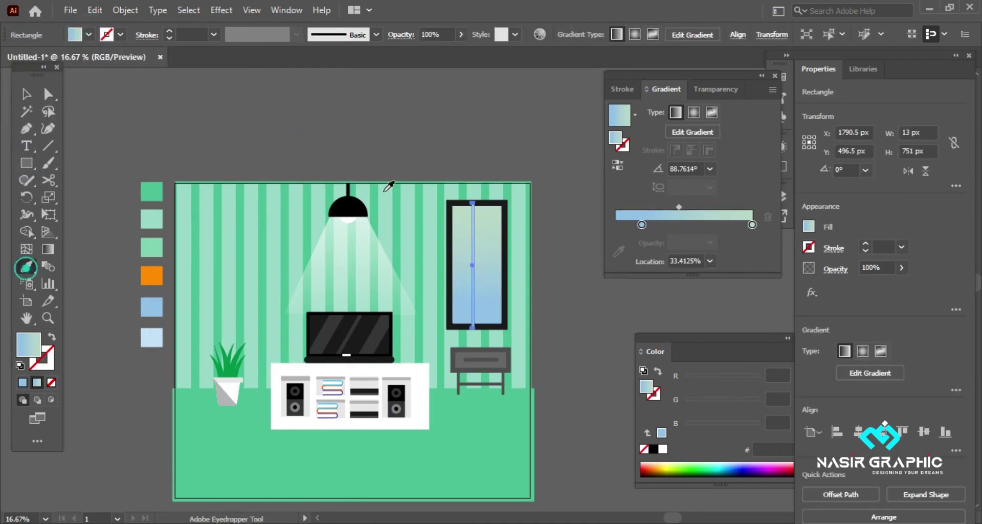
click(453, 200)
key(v)
scroll(473, 264, up, 2)
click(471, 264)
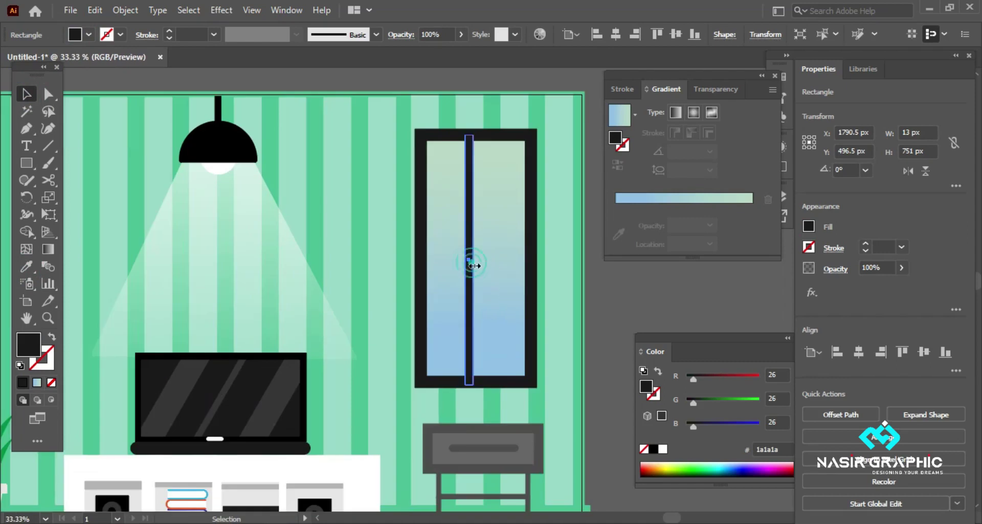
scroll(472, 246, down, 3)
click(535, 275)
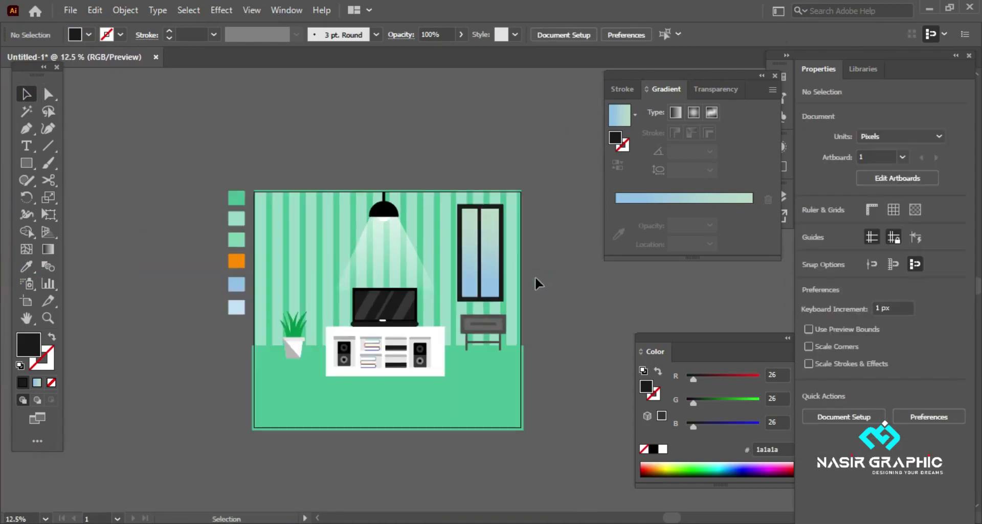
scroll(522, 261, up, 1)
Draw a circle and rectangle base and merge them into one cloud with Shape Builder
drag(28, 159, 84, 193)
drag(383, 144, 419, 180)
drag(365, 138, 456, 163)
key(v)
drag(332, 123, 460, 168)
click(26, 231)
mouse_move(381, 138)
mouse_down()
mouse_move(439, 153)
mouse_move(435, 137)
mouse_move(489, 231)
mouse_move(499, 208)
mouse_move(491, 217)
mouse_move(482, 197)
mouse_move(500, 192)
mouse_move(485, 187)
mouse_move(433, 273)
mouse_move(488, 316)
mouse_up()
Fill the merged cloud white and check it zoomed in on the window
click(26, 93)
click(80, 34)
click(28, 64)
key(ctrl+plus)
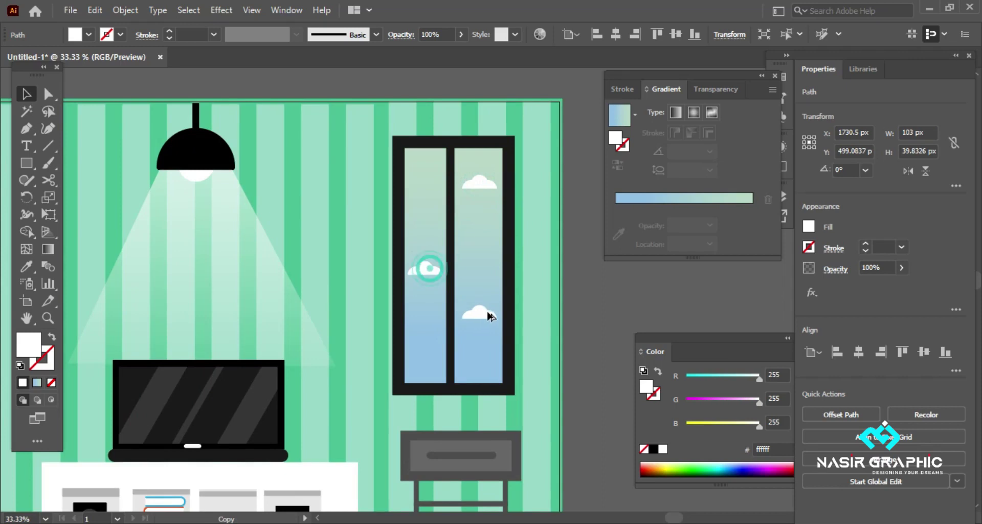
key(ctrl+minus)
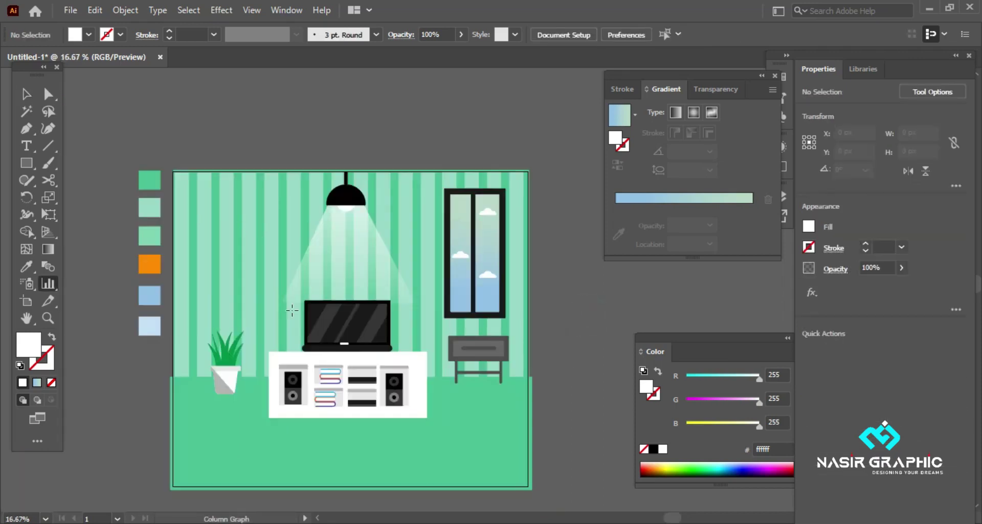
Draw a square on the upper-left wall in the dark window-frame colour
drag(379, 131, 424, 127)
key(ctrl+plus)
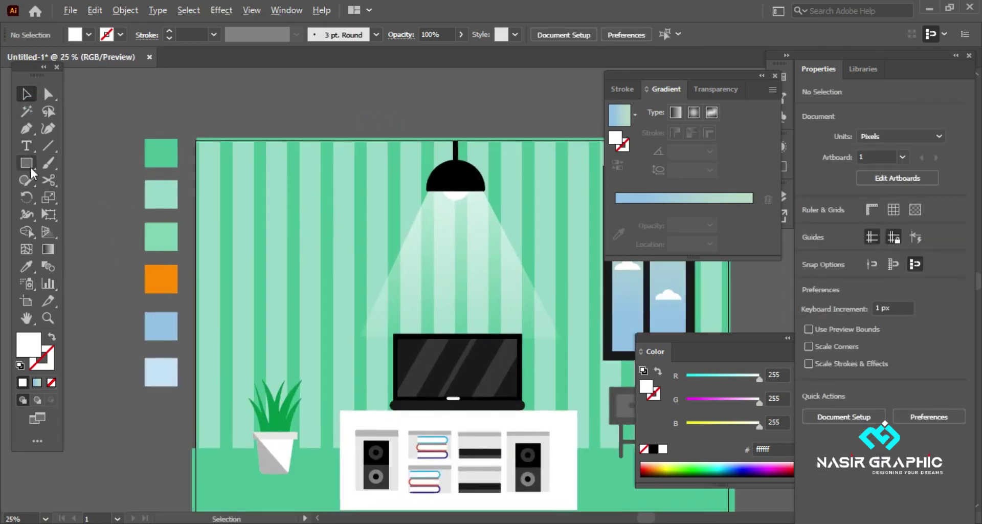
click(27, 163)
drag(245, 185, 329, 261)
click(27, 266)
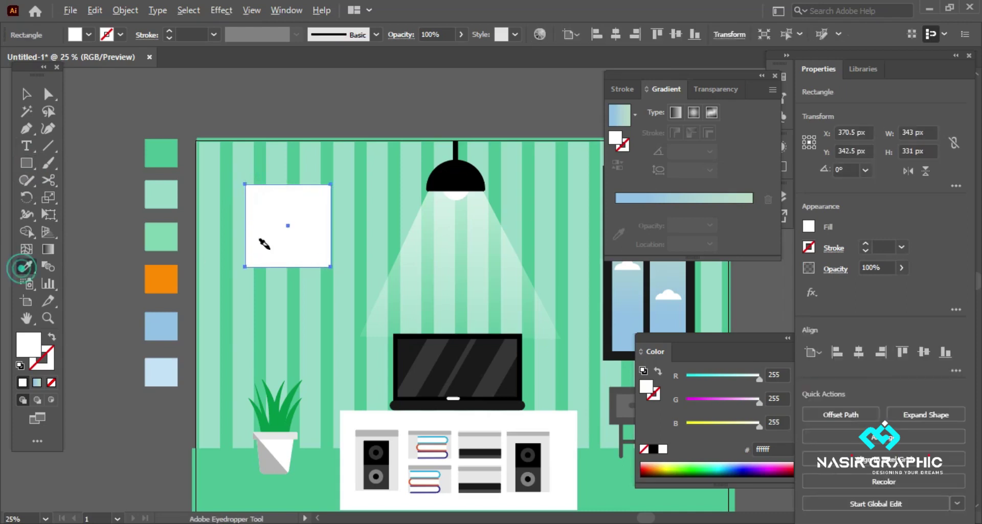
key(ctrl+minus)
click(495, 205)
Create an inset offset copy of the square for the picture frame
click(27, 93)
click(132, 10)
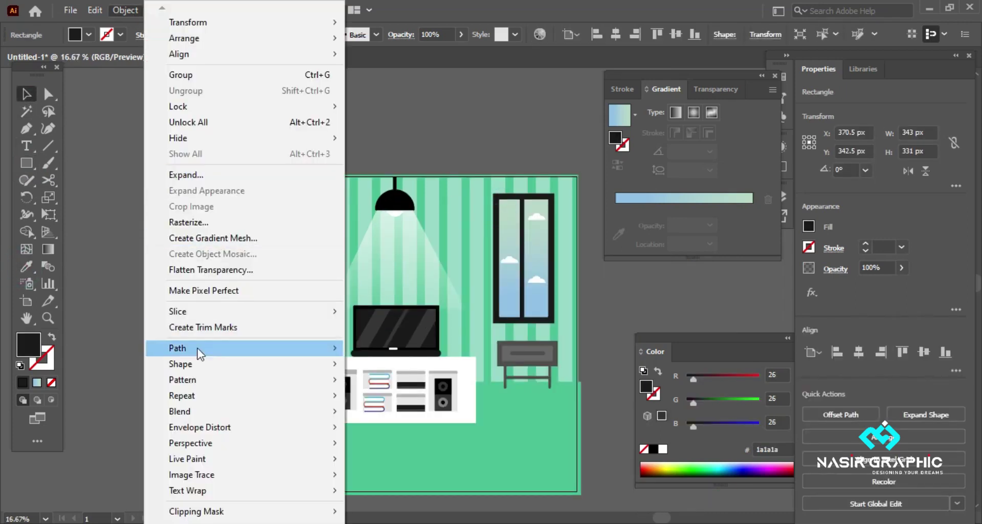
click(473, 401)
click(807, 292)
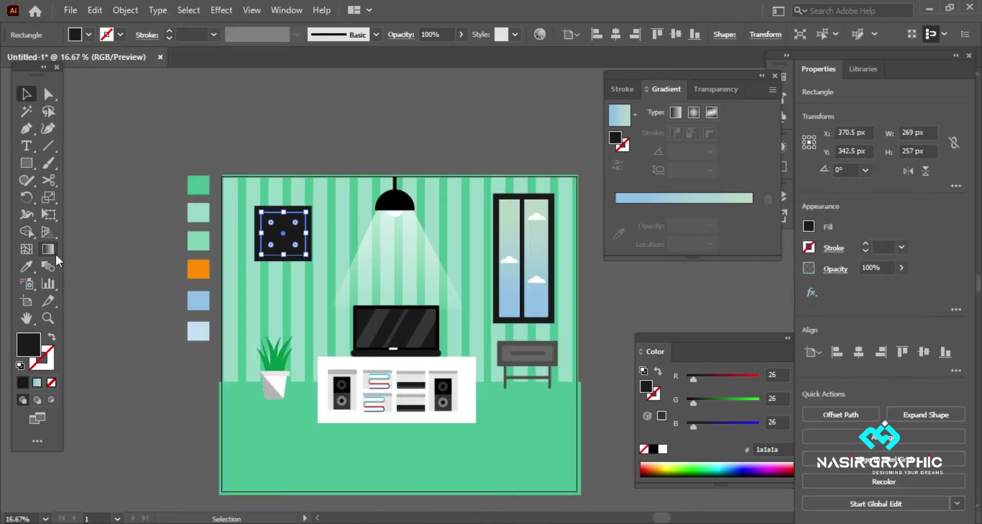
Give the inner square the blue-green gradient running vertically
click(619, 115)
key(g)
mouse_move(285, 181)
mouse_down()
mouse_move(292, 262)
mouse_move(283, 303)
mouse_up()
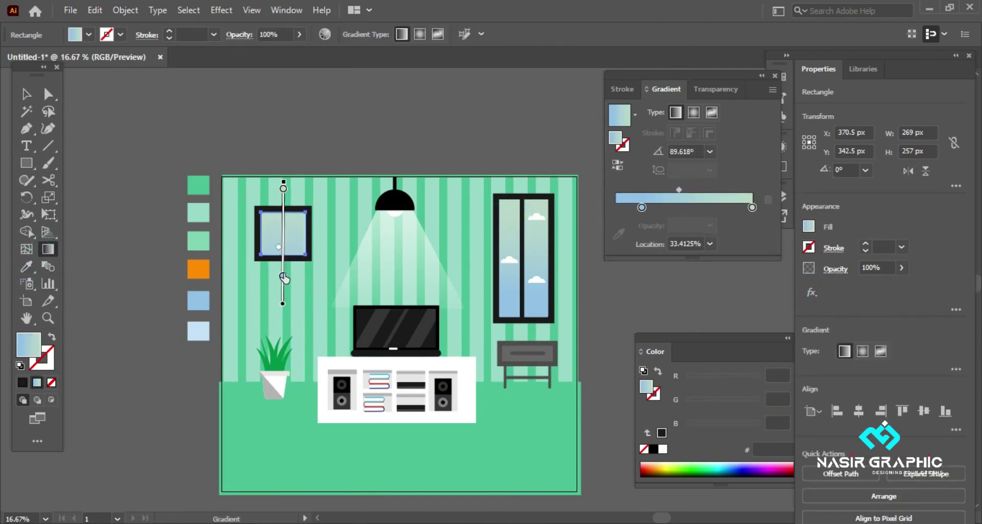
click(282, 255)
key(v)
click(219, 131)
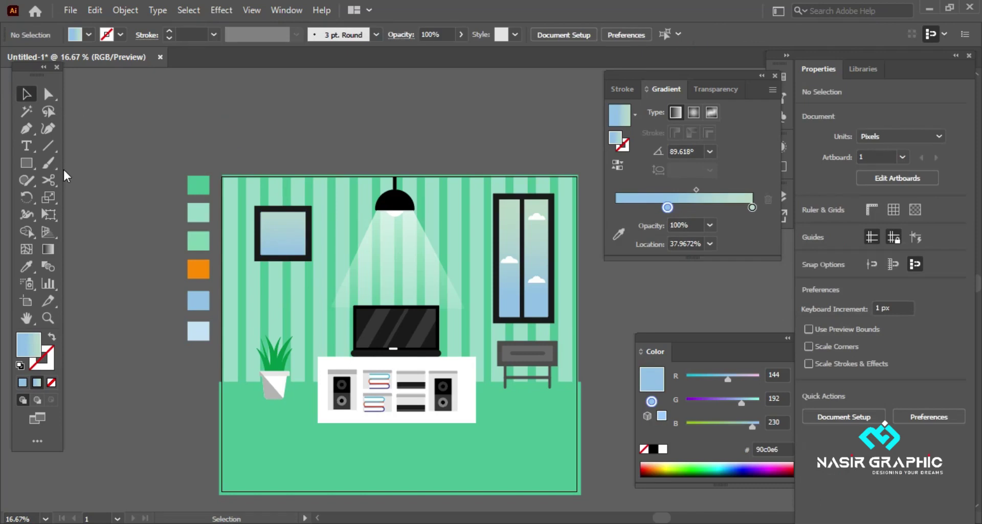
click(26, 129)
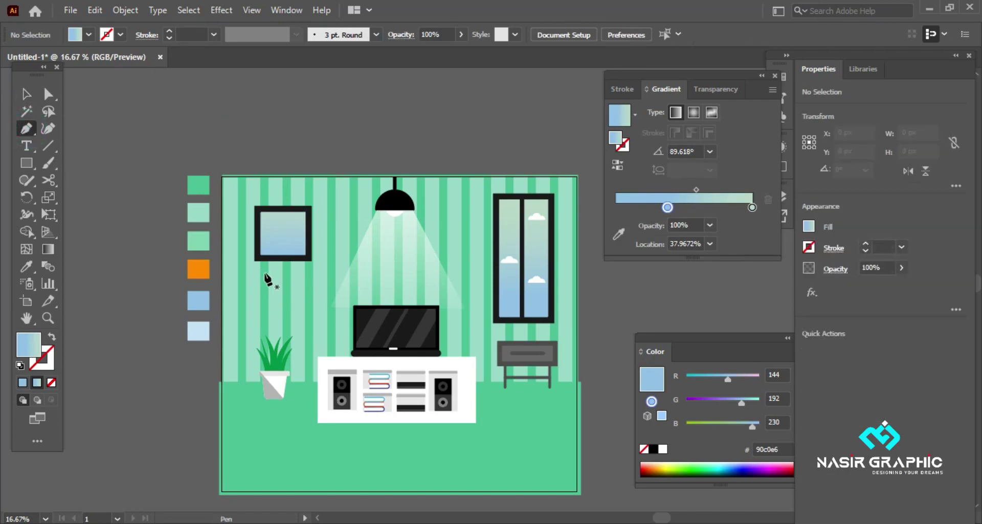
Draw a closed zigzag mountain path inside the picture
scroll(264, 259, up, 1)
click(261, 255)
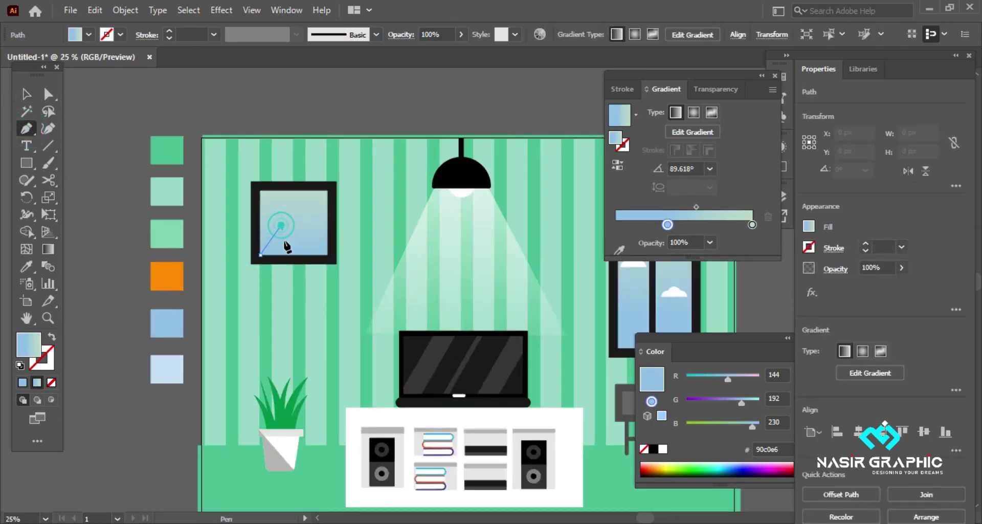
click(280, 224)
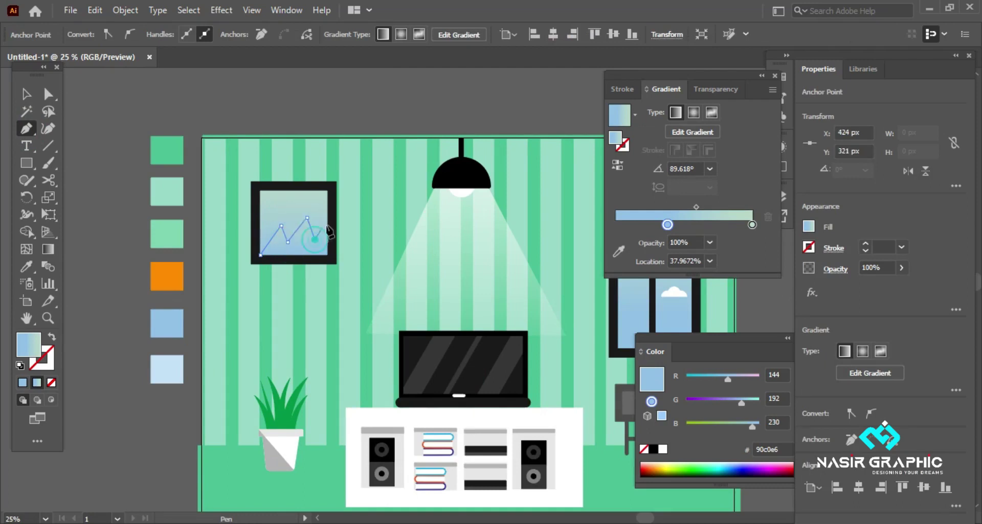
click(261, 254)
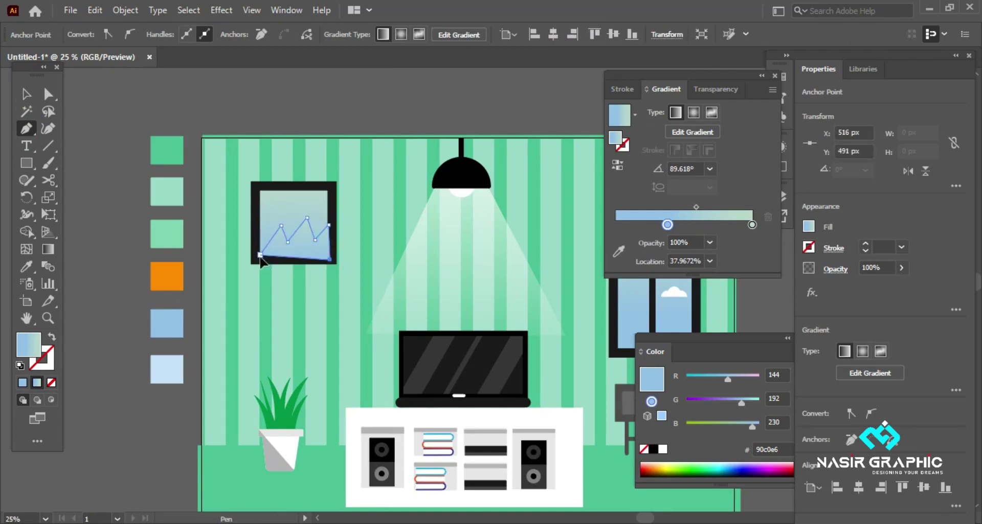
Split the picture's sky rectangle along the zigzag using Shape Builder
click(26, 94)
shift+click(274, 202)
click(27, 231)
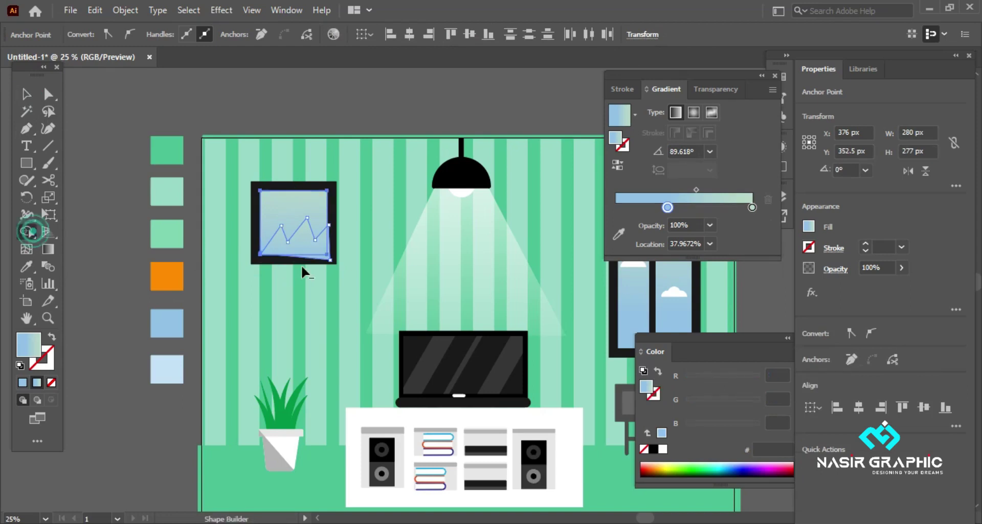
scroll(302, 265, up, 1)
click(334, 258)
key(v)
scroll(203, 213, down, 1)
Fill the new mountain shape black
click(203, 213)
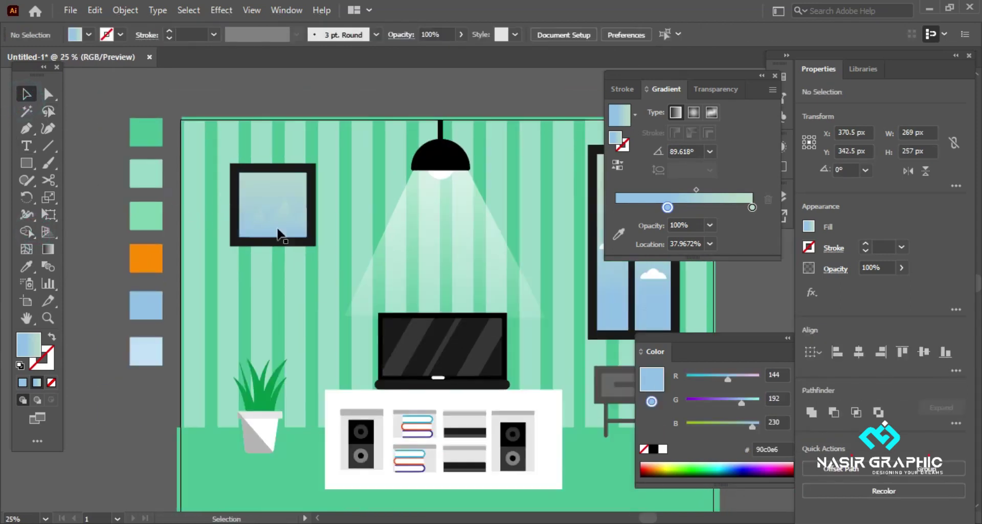
click(280, 230)
click(32, 107)
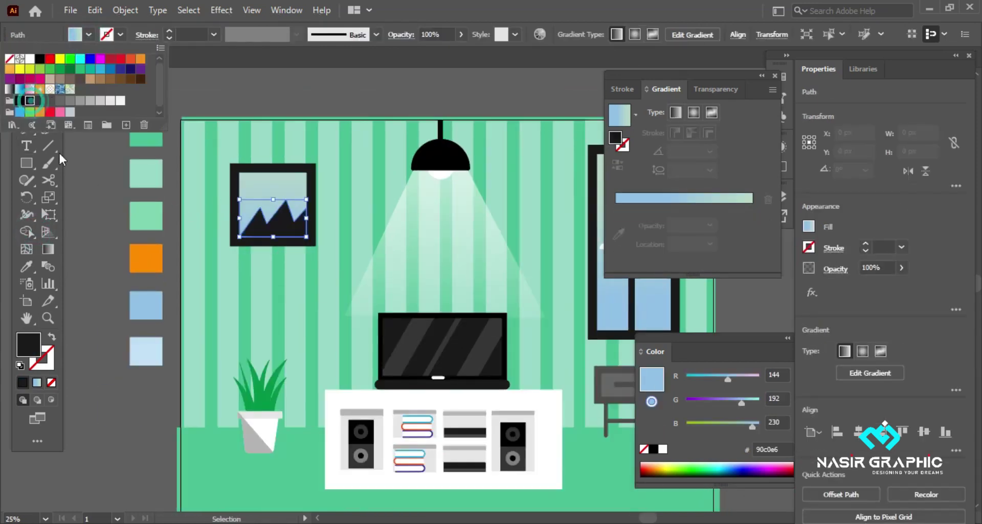
click(81, 196)
click(48, 94)
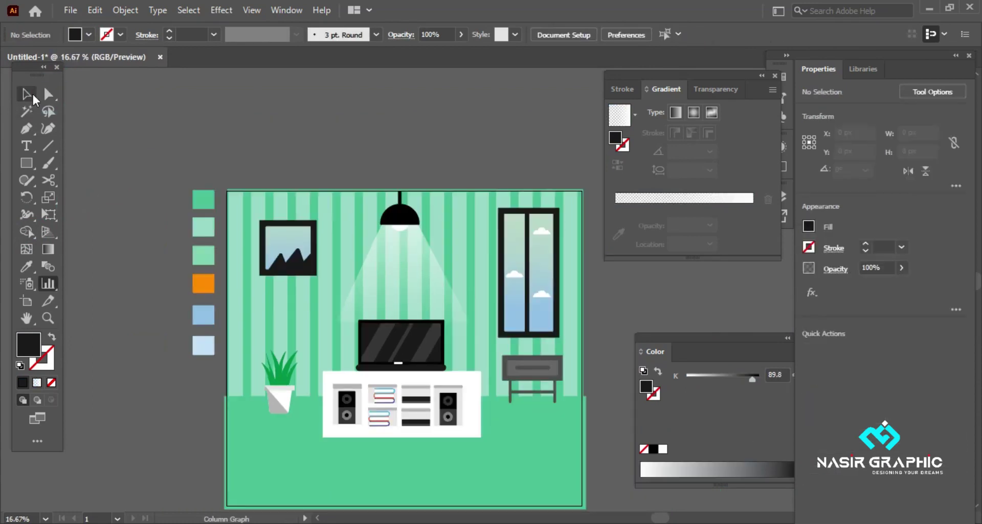
click(26, 93)
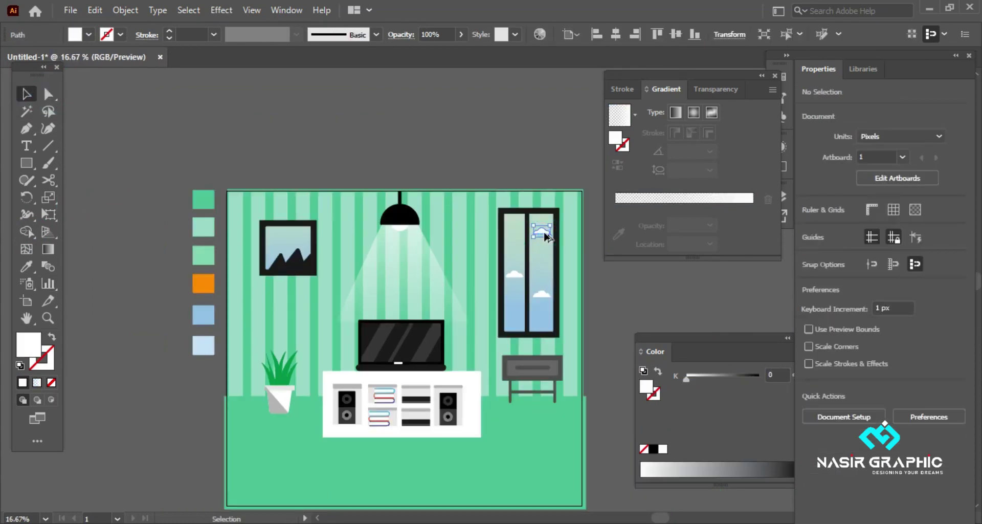
Alt-drag four copies of the window cloud into the picture's sky and between the peaks
drag(542, 230, 284, 249)
scroll(307, 245, up, 1)
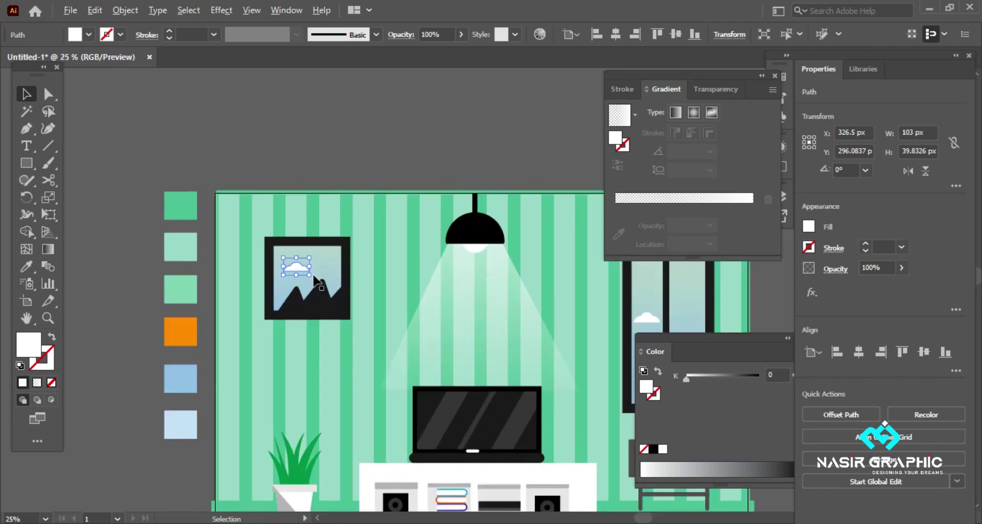
scroll(296, 258, up, 1)
drag(290, 275, 332, 250)
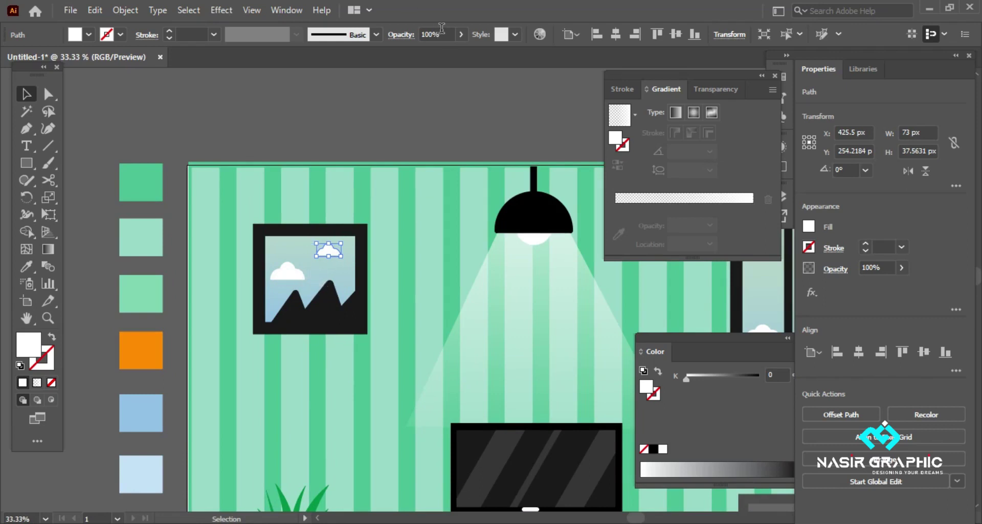
drag(287, 272, 310, 306)
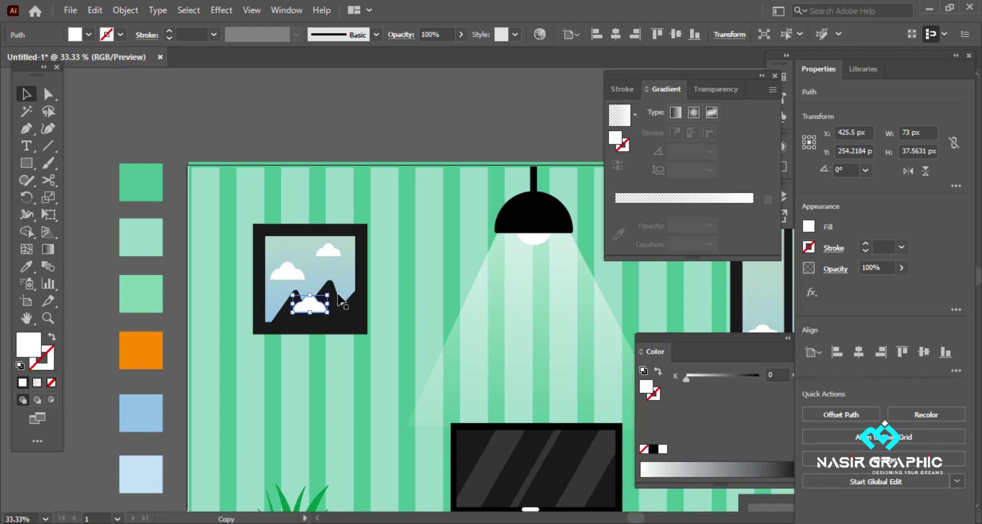
key(ctrl+plus)
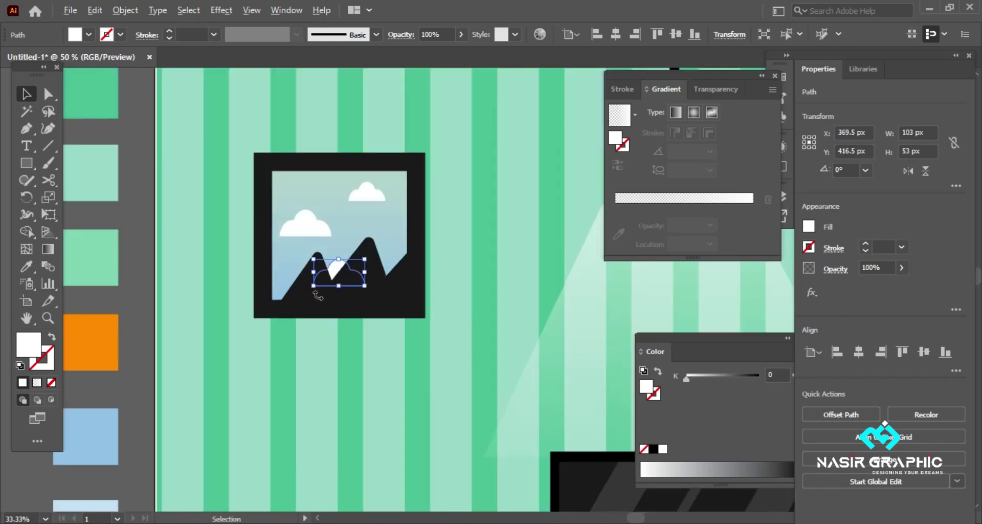
drag(329, 266, 387, 258)
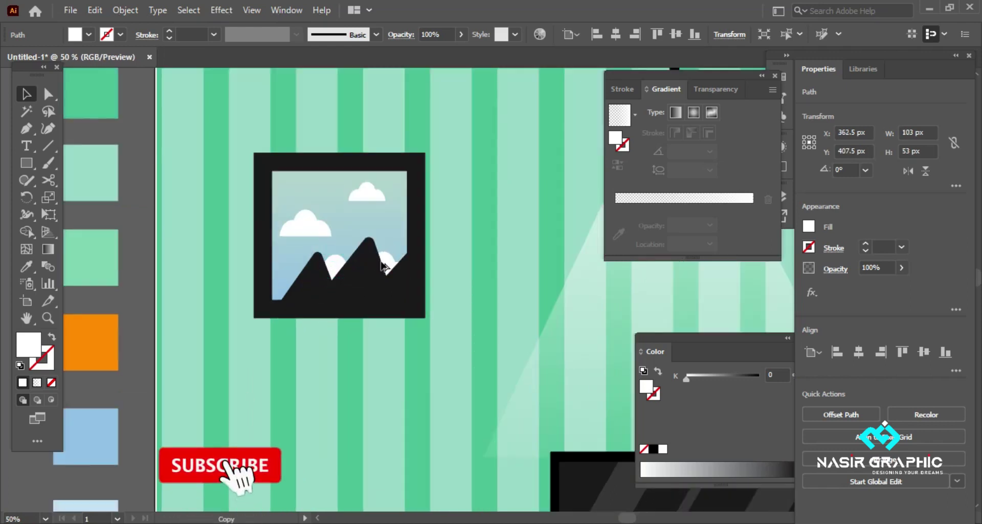
Set the picture frame's inner rectangle fill to white, then check the mountain path
click(366, 310)
key(ctrl+minus)
click(113, 185)
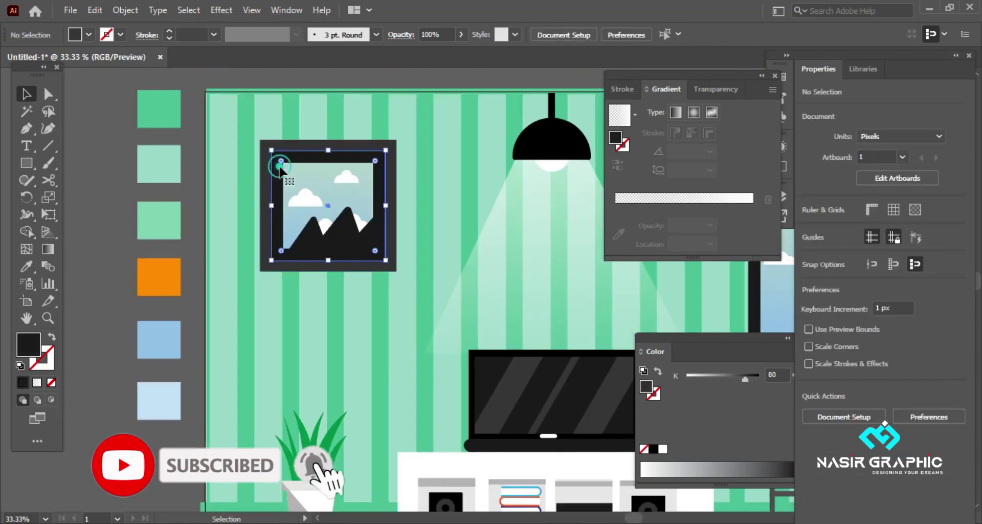
click(281, 156)
click(88, 35)
click(25, 59)
click(121, 192)
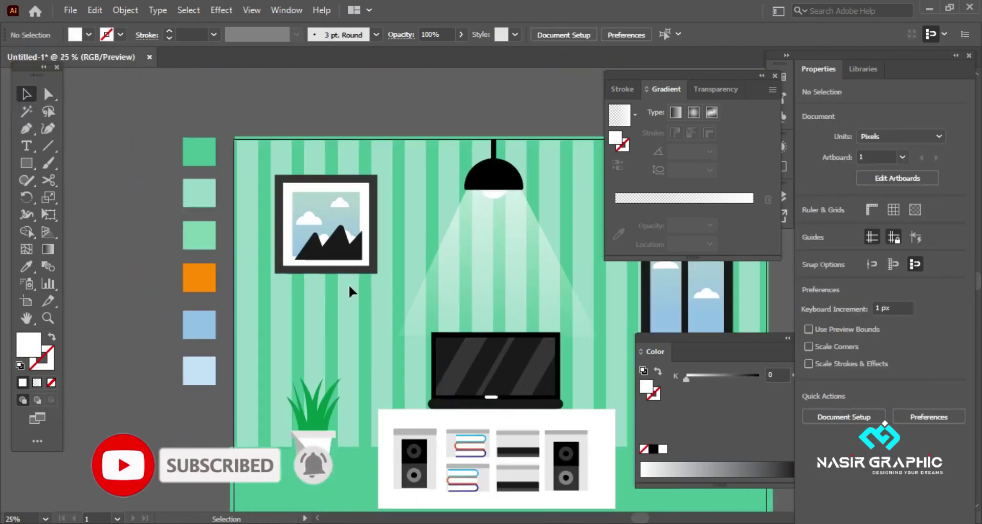
scroll(348, 283, up, 1)
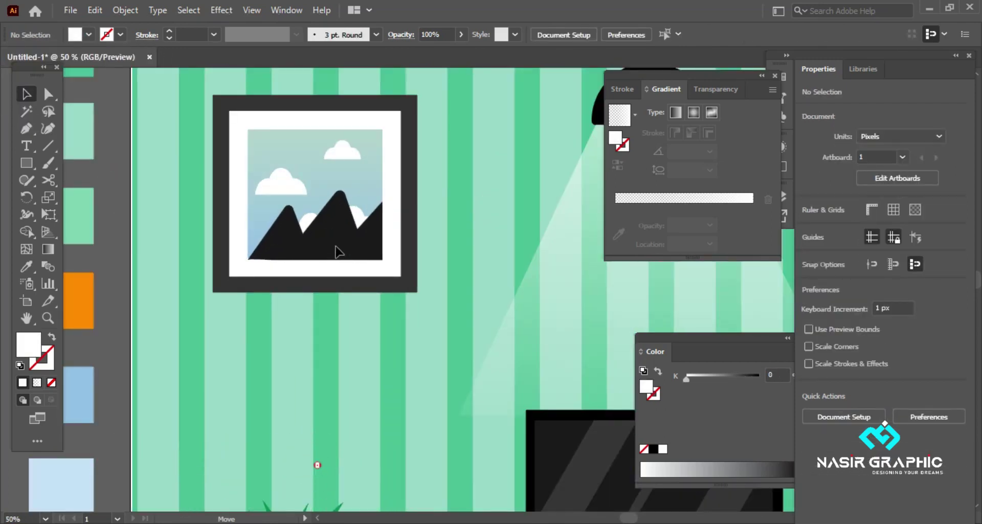
click(336, 250)
click(390, 323)
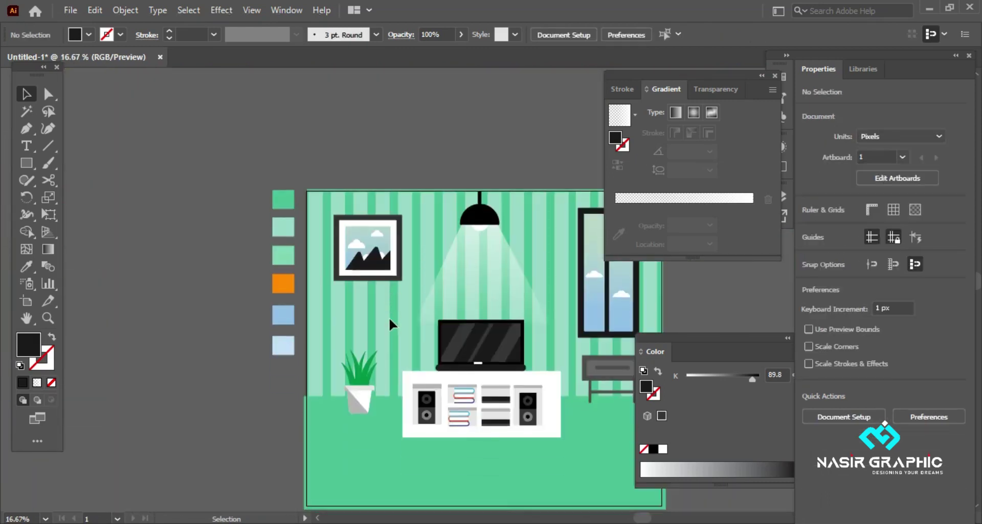
scroll(358, 307, down, 2)
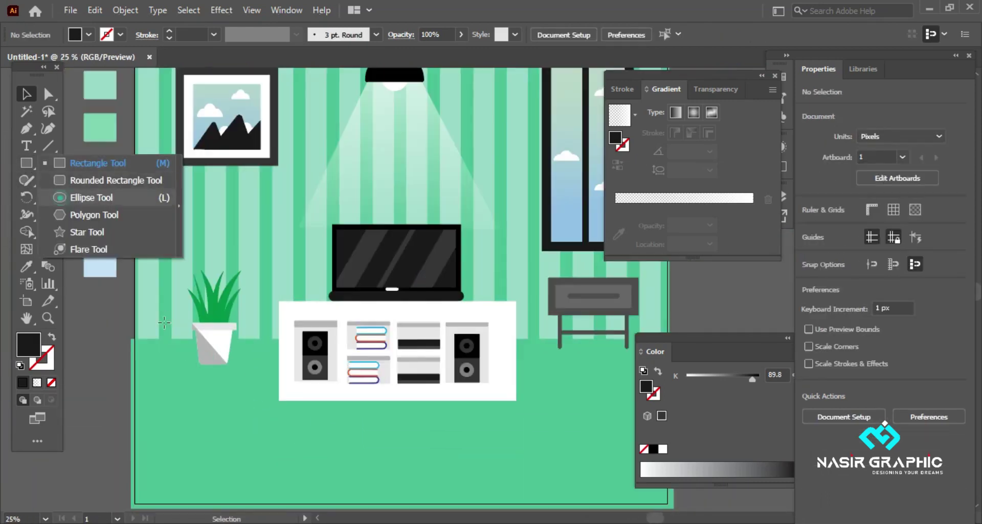
Draw two floor shadow ellipses, fill them mint green and lower the large one's opacity to 54%
drag(27, 163, 87, 195)
drag(197, 348, 267, 375)
click(26, 266)
click(121, 125)
key(v)
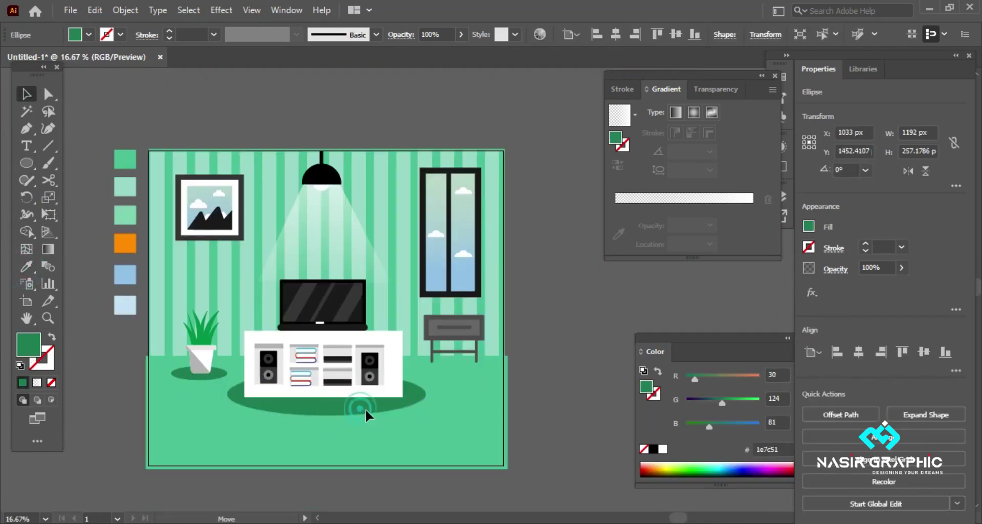
click(365, 409)
drag(901, 268, 871, 285)
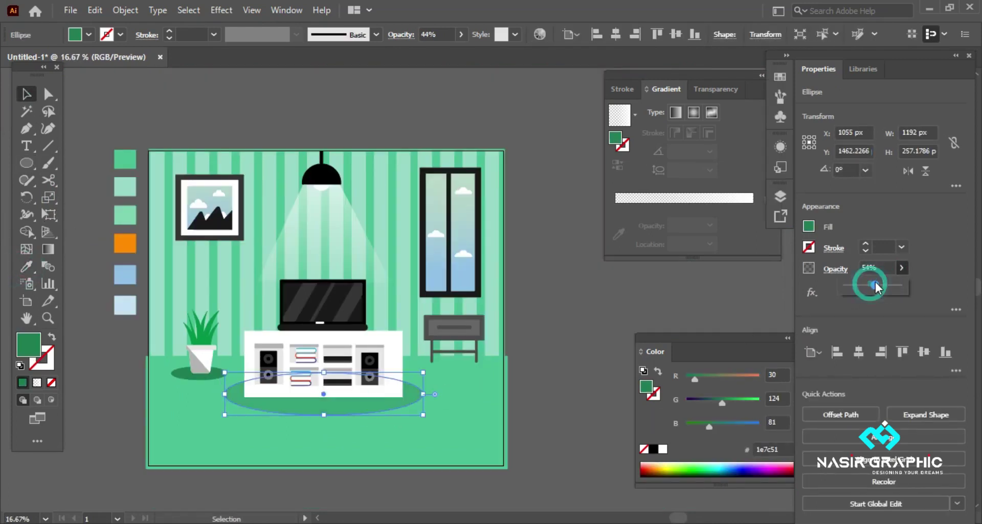
Match the plant shadow's style, flatten the cabinet shadow, and copy one under the side table
click(192, 374)
key(i)
click(419, 395)
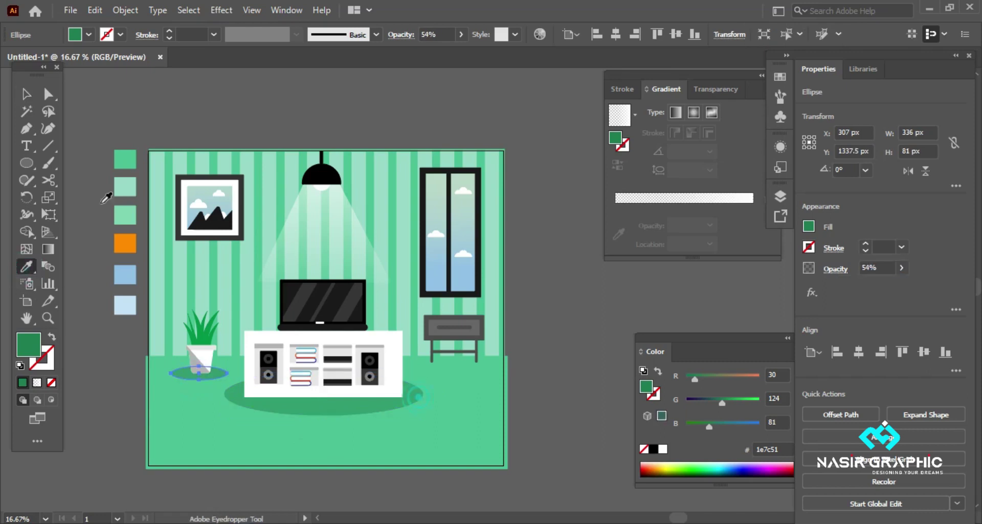
key(v)
click(331, 421)
drag(325, 415, 325, 411)
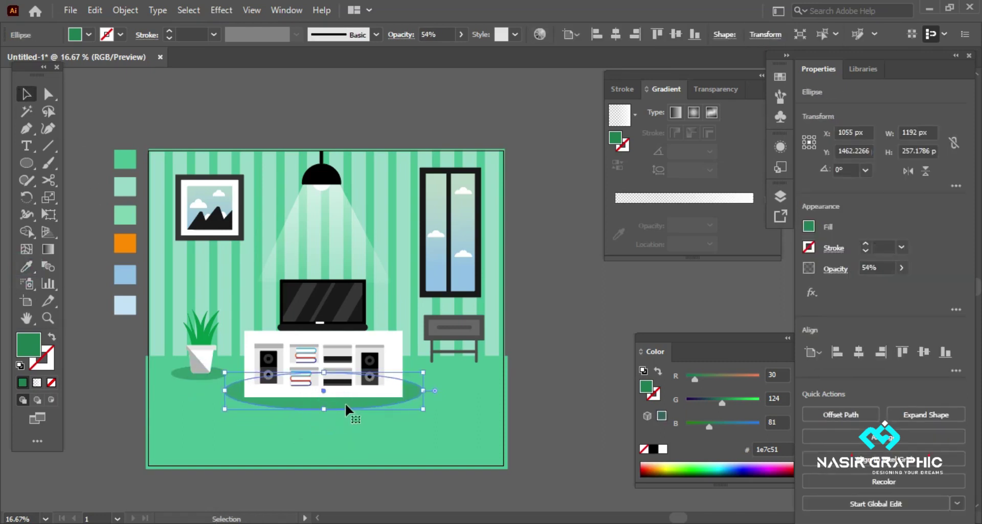
mouse_move(199, 372)
mouse_down()
mouse_move(463, 371)
mouse_move(432, 382)
mouse_up()
scroll(481, 368, up, 1)
click(573, 381)
scroll(567, 383, down, 1)
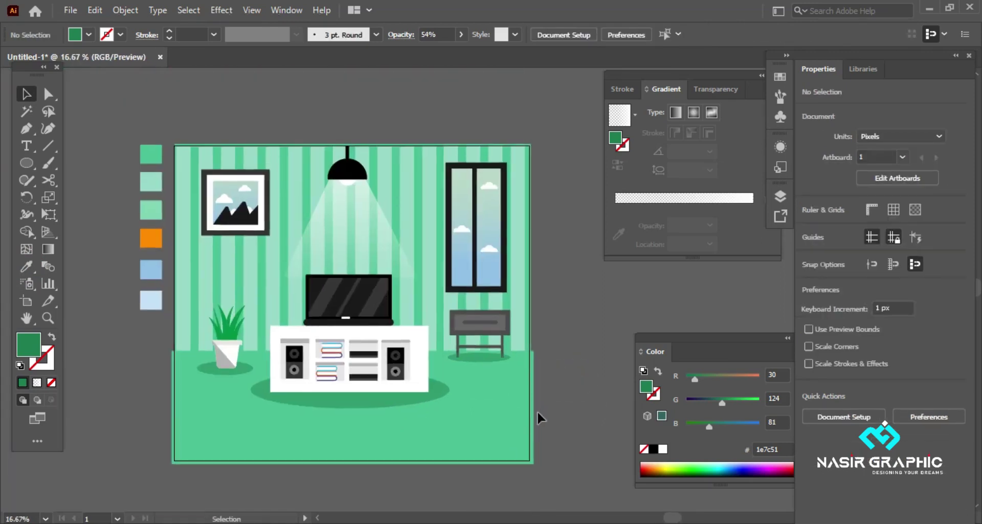
scroll(333, 333, up, 1)
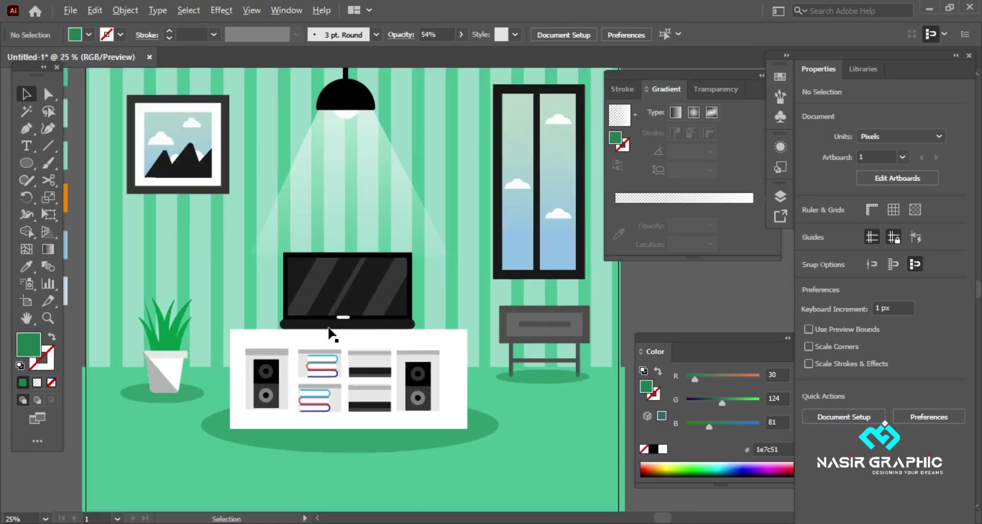